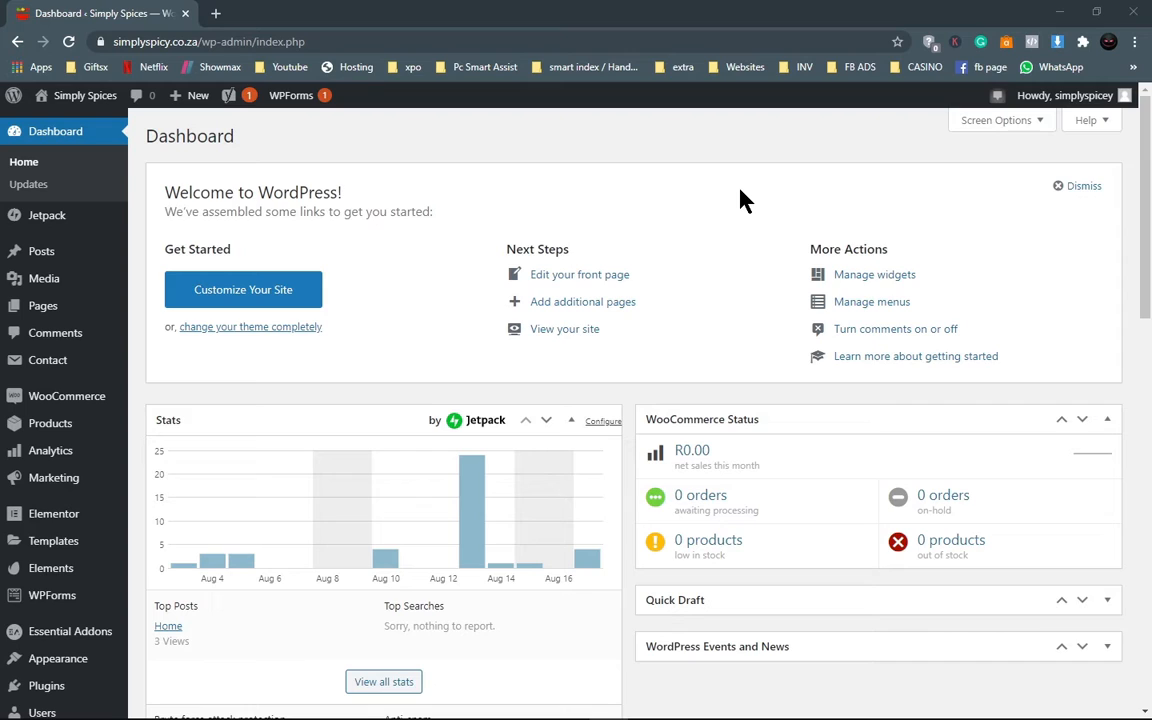
Open the store's full product list and look through its entries
click(52, 428)
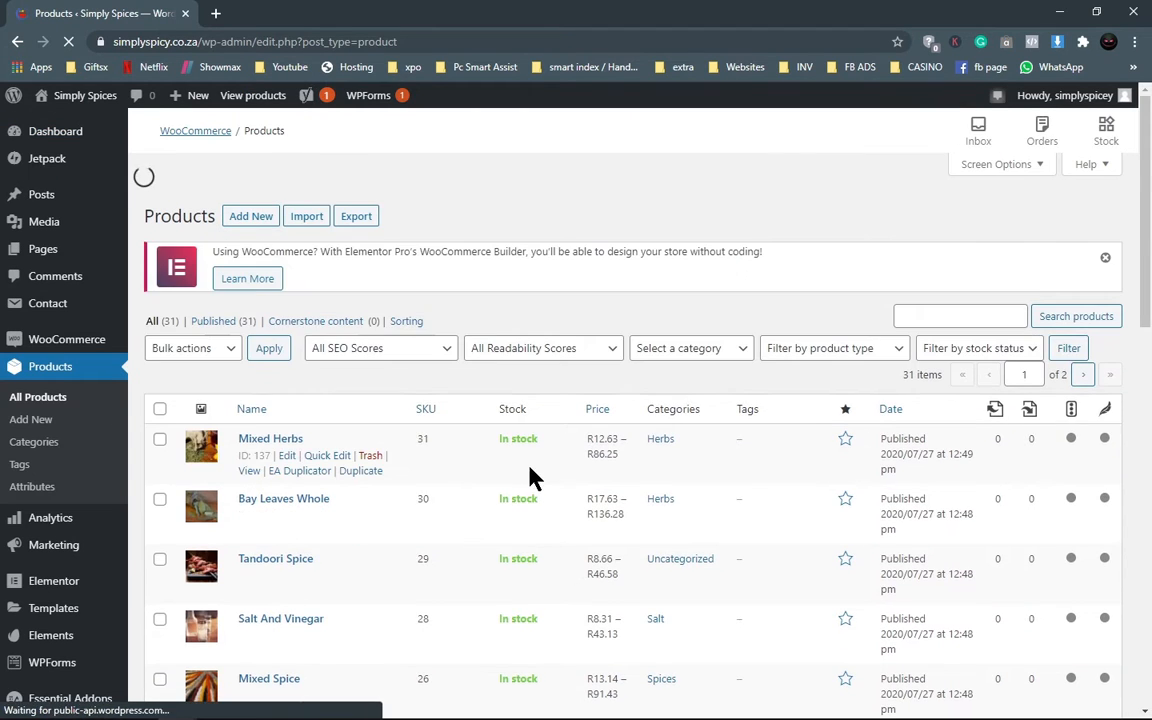
scroll(328, 500, down, 5)
scroll(329, 501, up, 5)
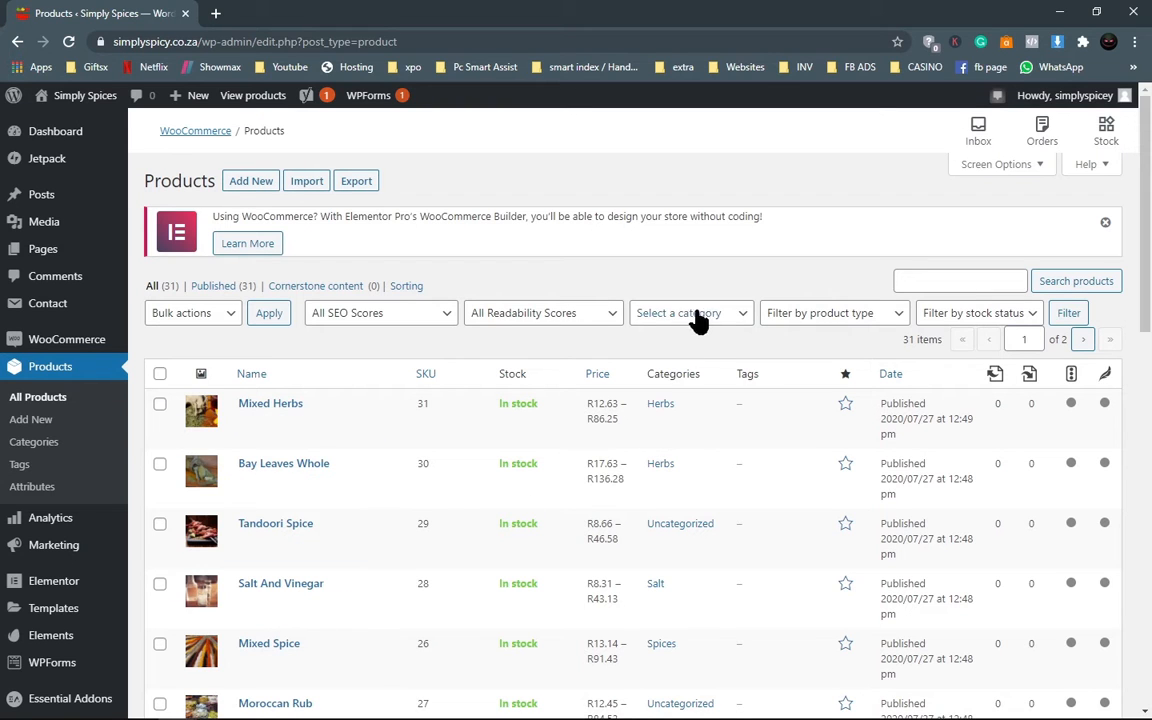
scroll(706, 548, down, 2)
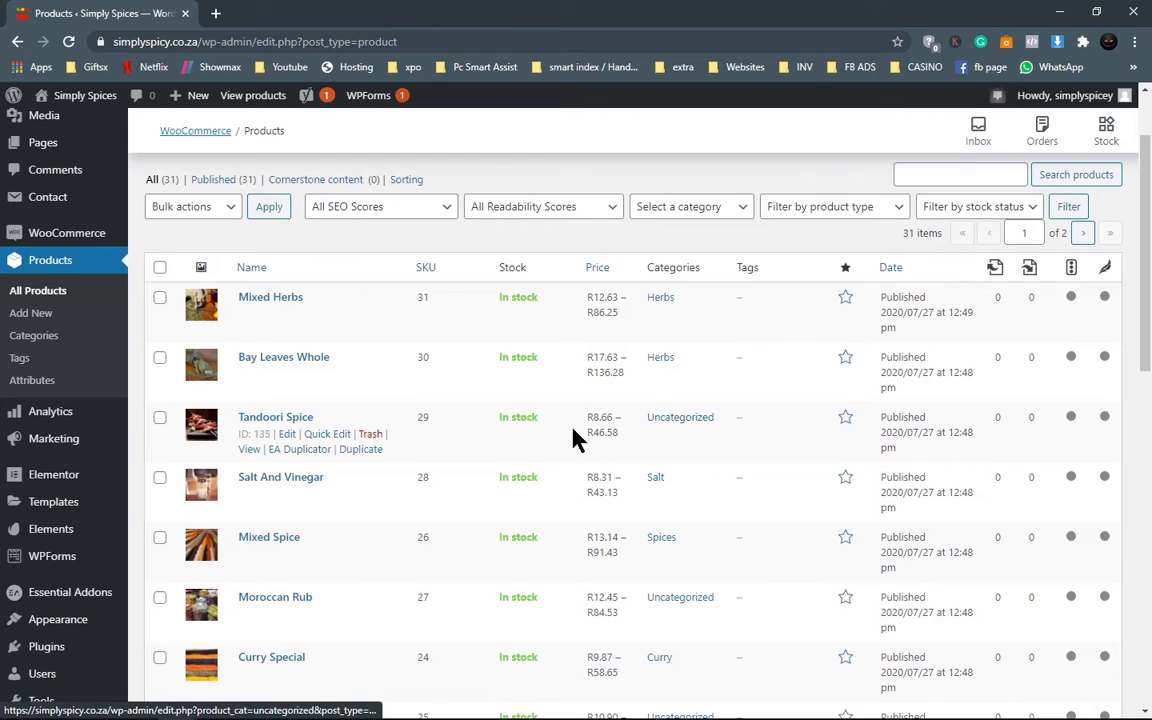
Quick-edit Tandoori Spice to replace its Uncategorized category with Spices, and save the update
click(326, 436)
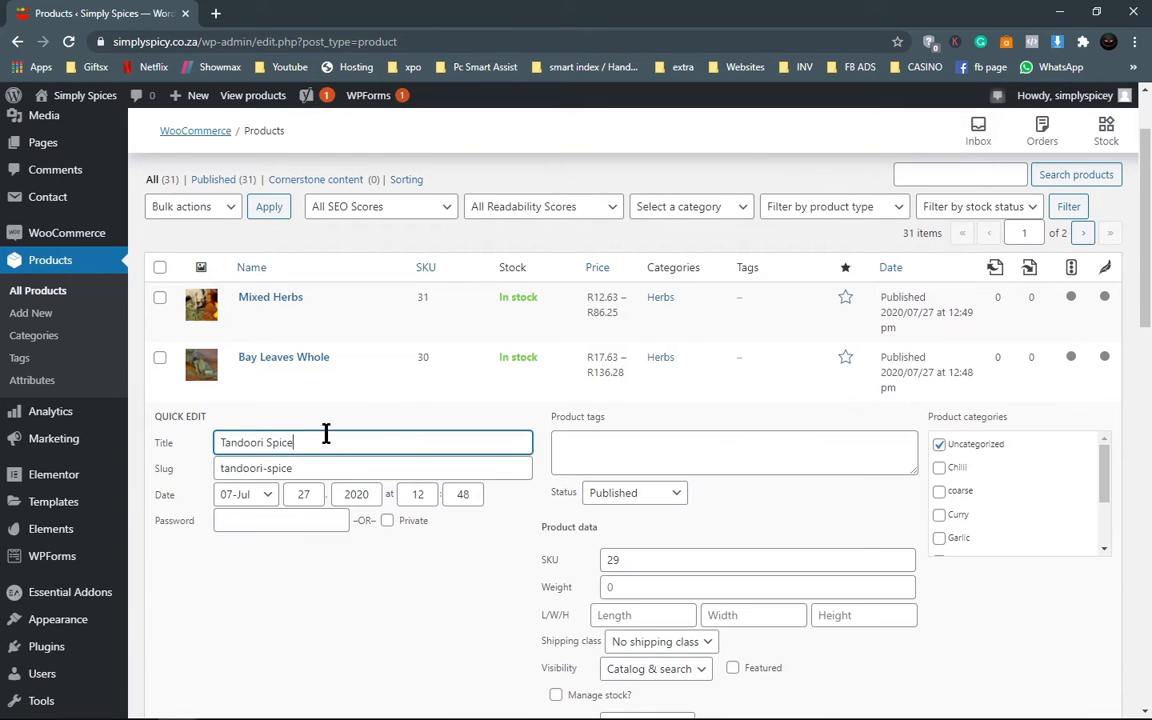
click(940, 447)
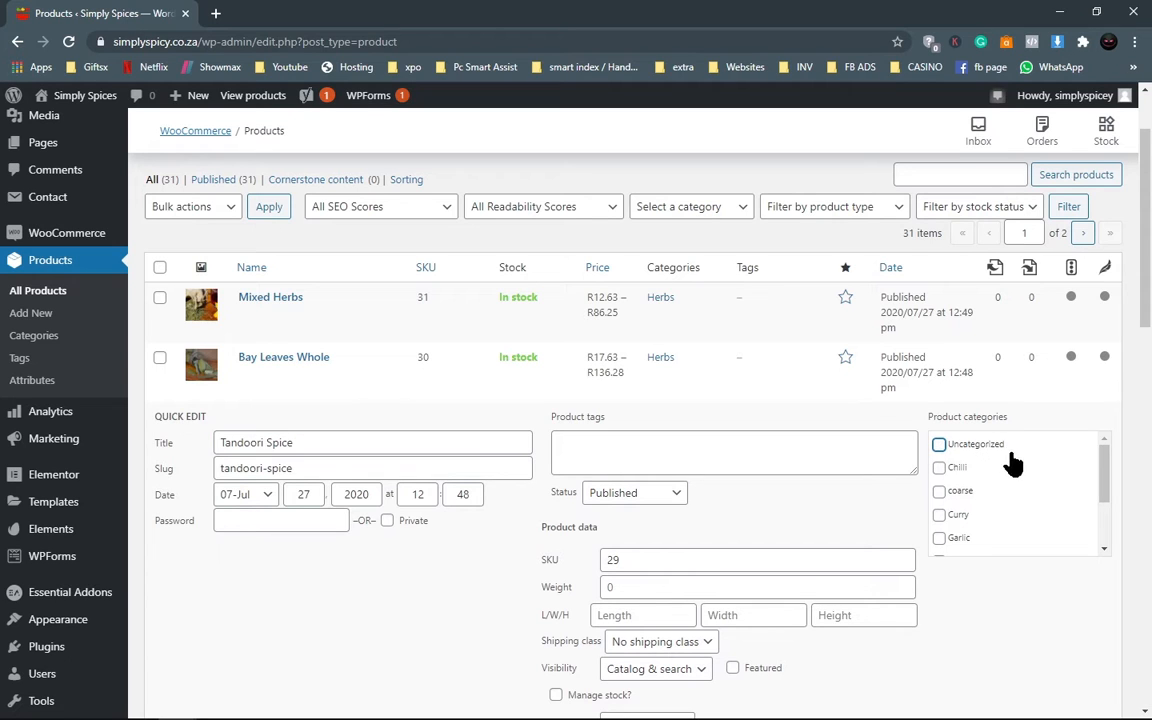
scroll(1010, 470, down, 3)
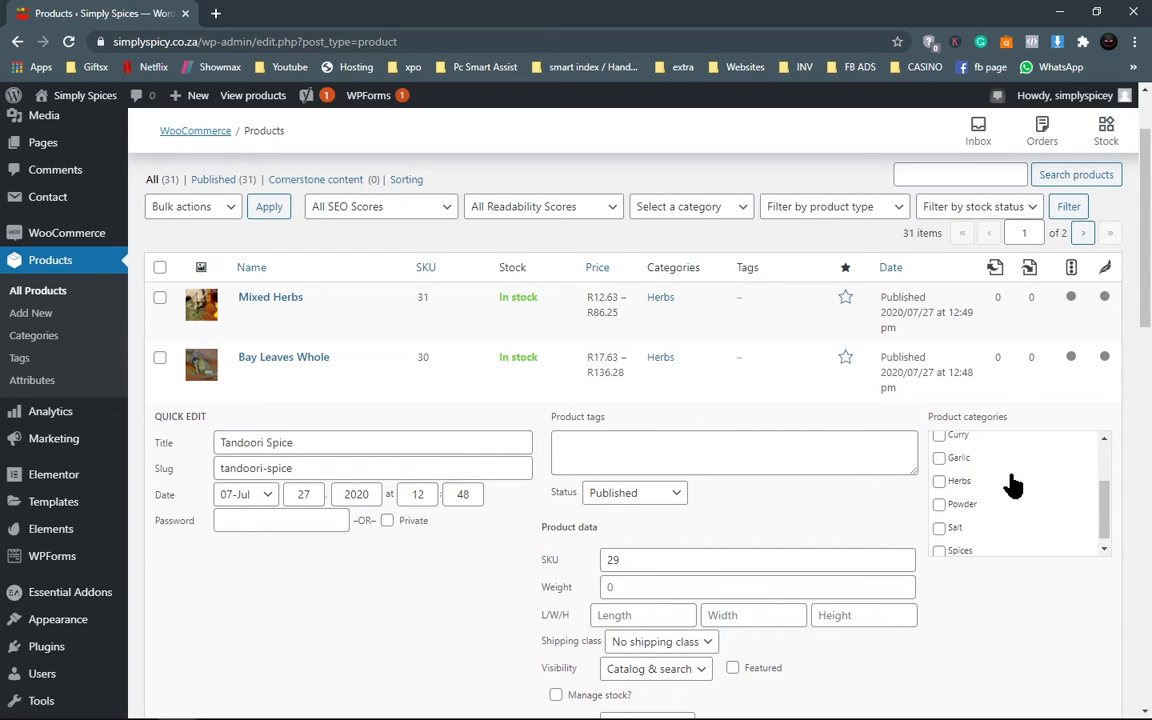
click(938, 546)
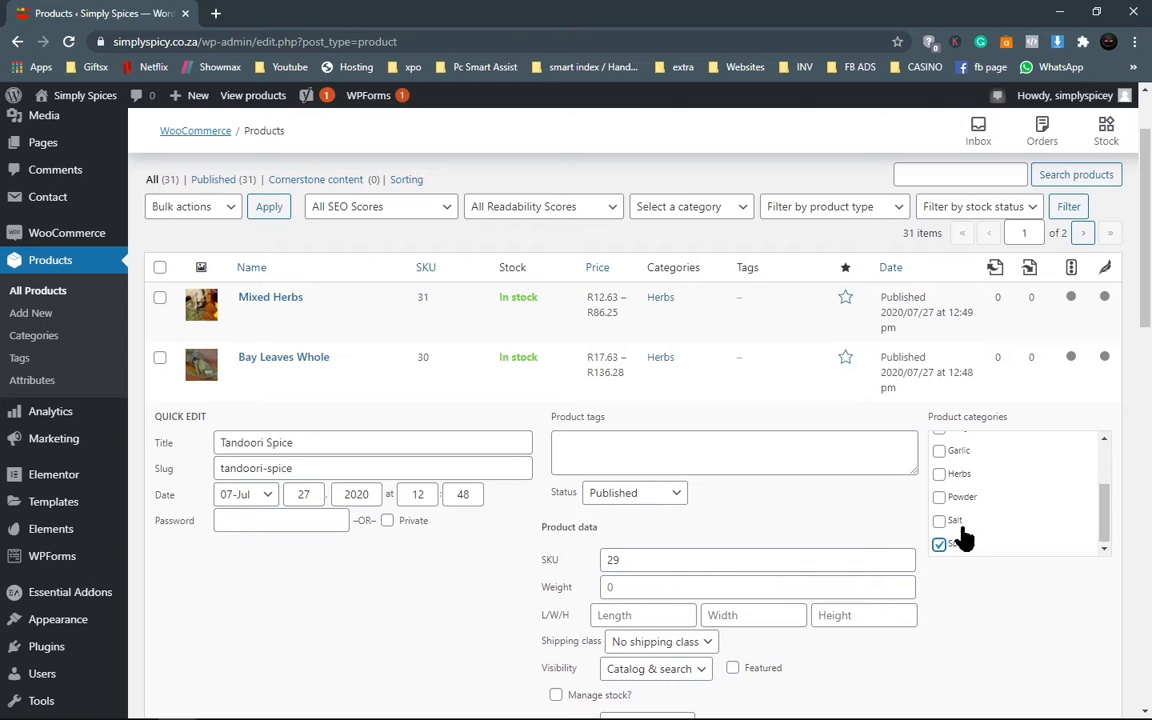
scroll(980, 565, down, 2)
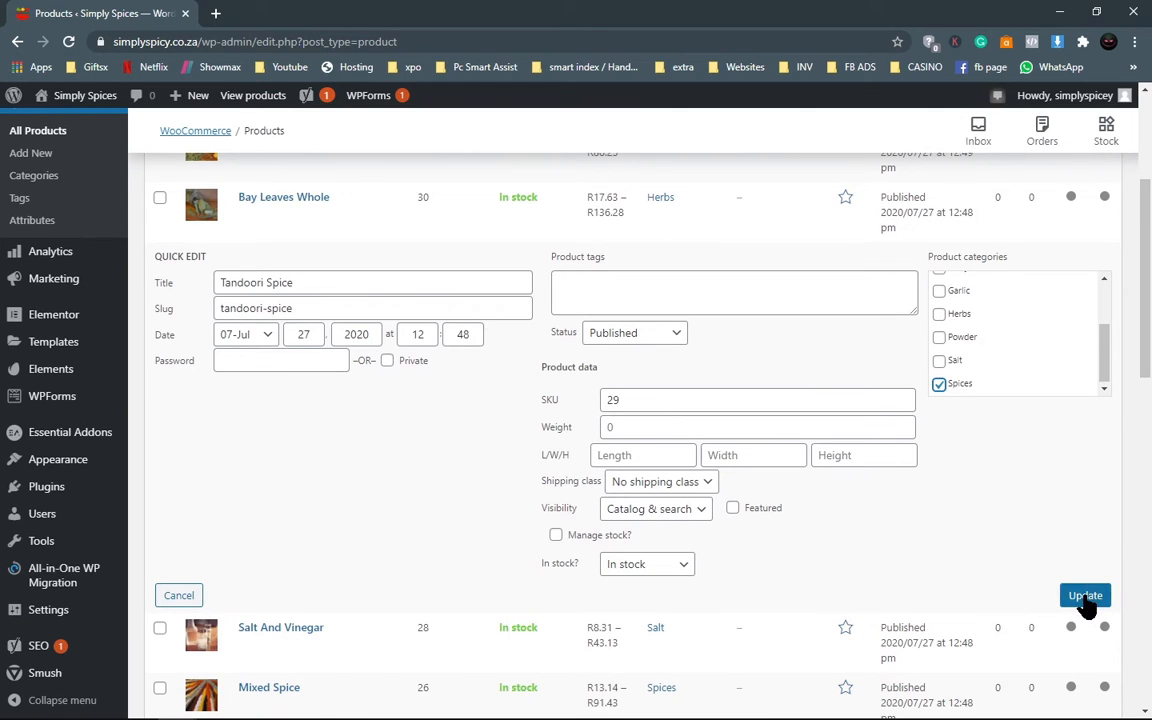
click(1086, 600)
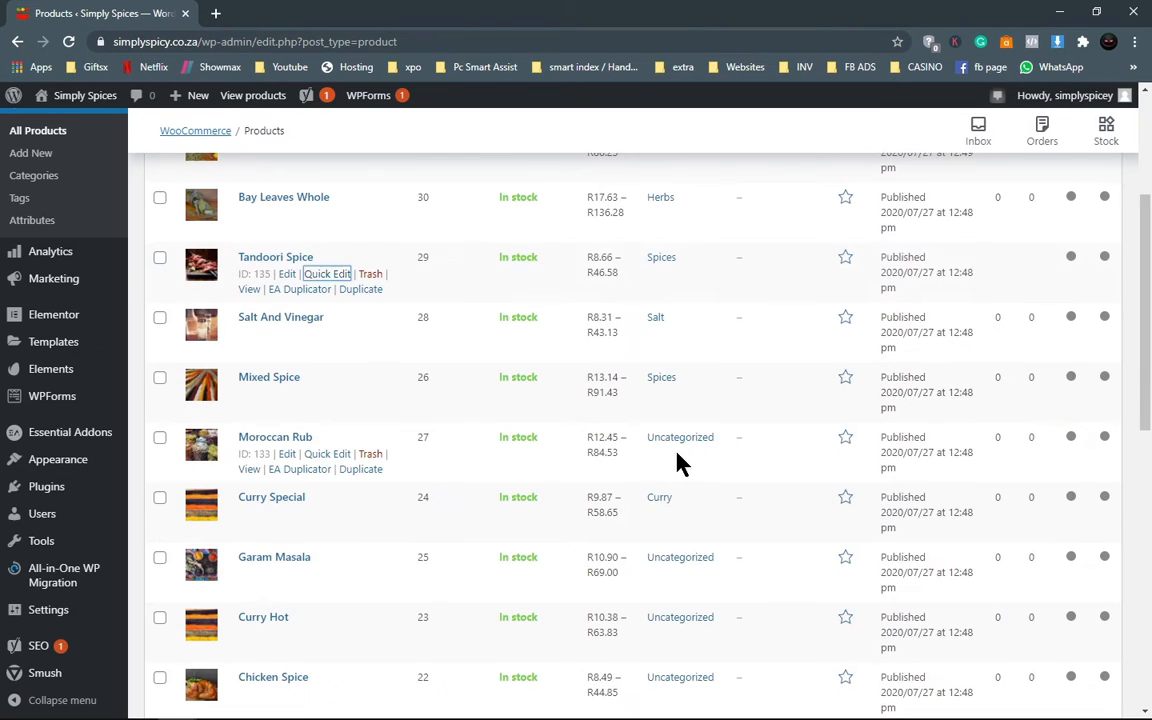
Open the full edit page of the Tandoori Spice product in a new browser tab and switch to it
scroll(620, 395, up, 2)
scroll(699, 571, down, 2)
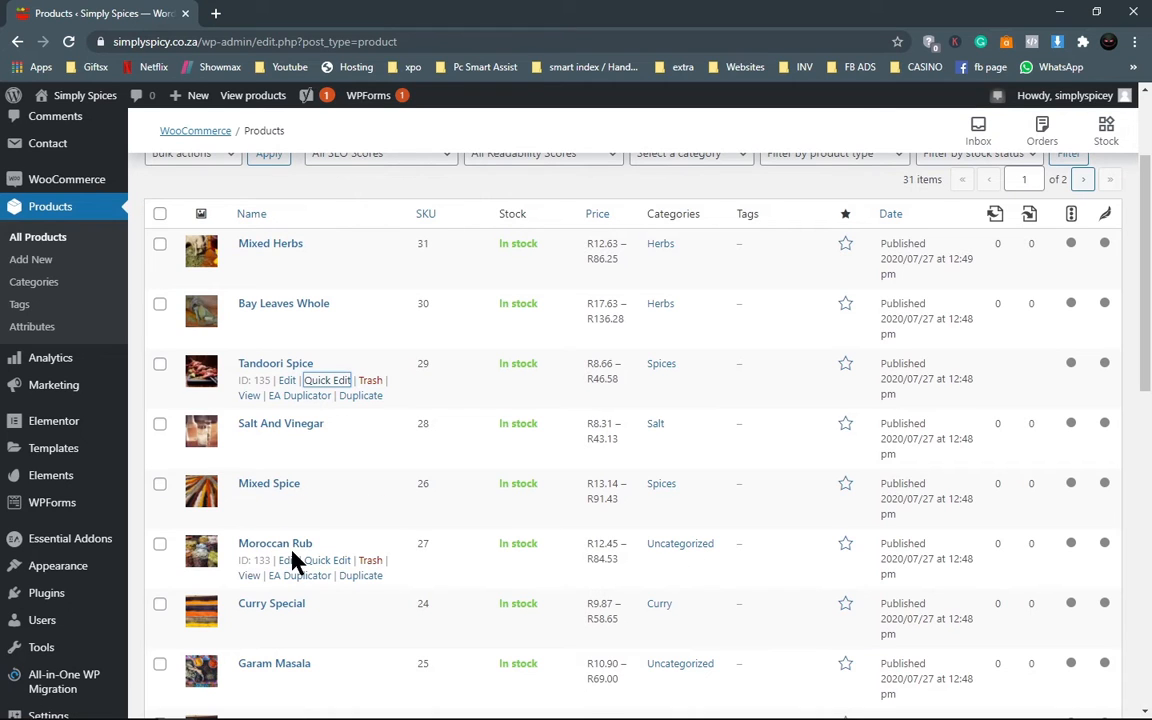
scroll(658, 553, down, 2)
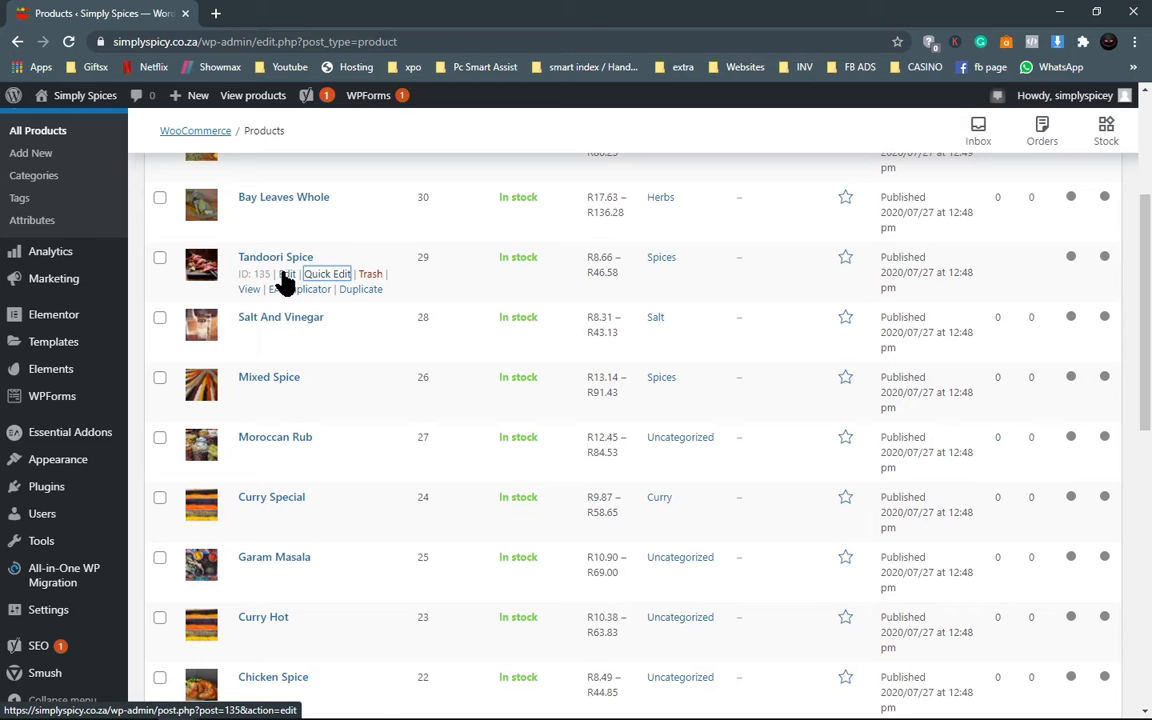
scroll(675, 572, down, 3)
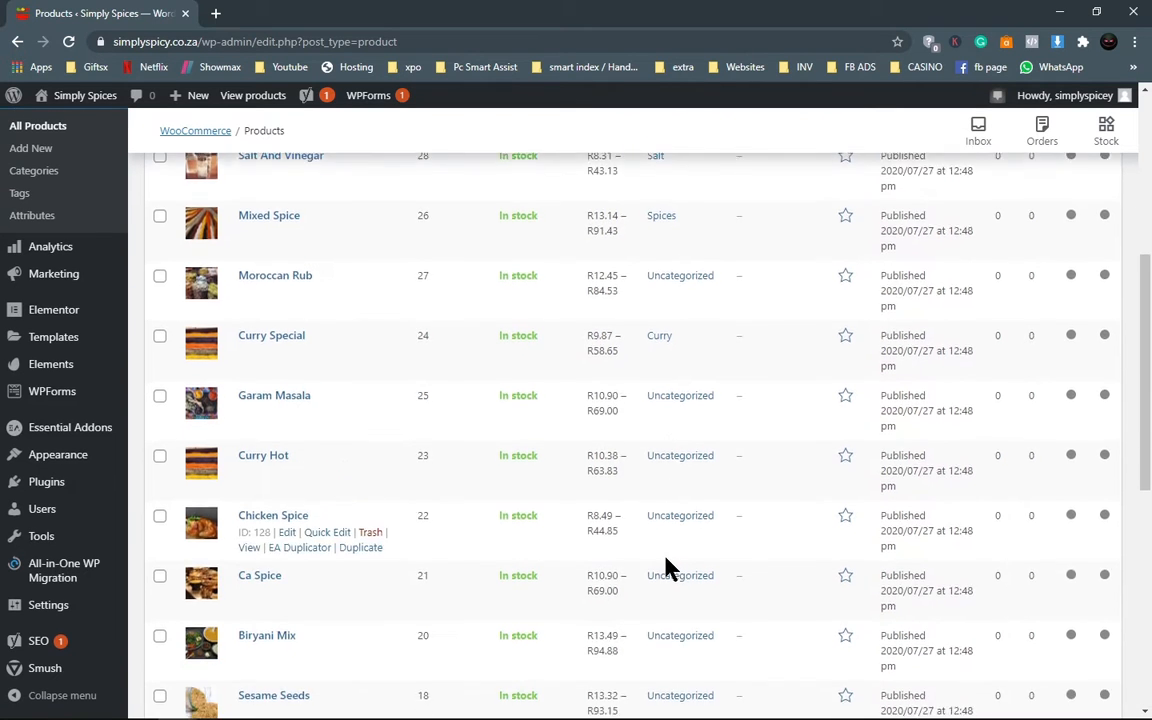
scroll(660, 565, down, 2)
scroll(640, 568, up, 5)
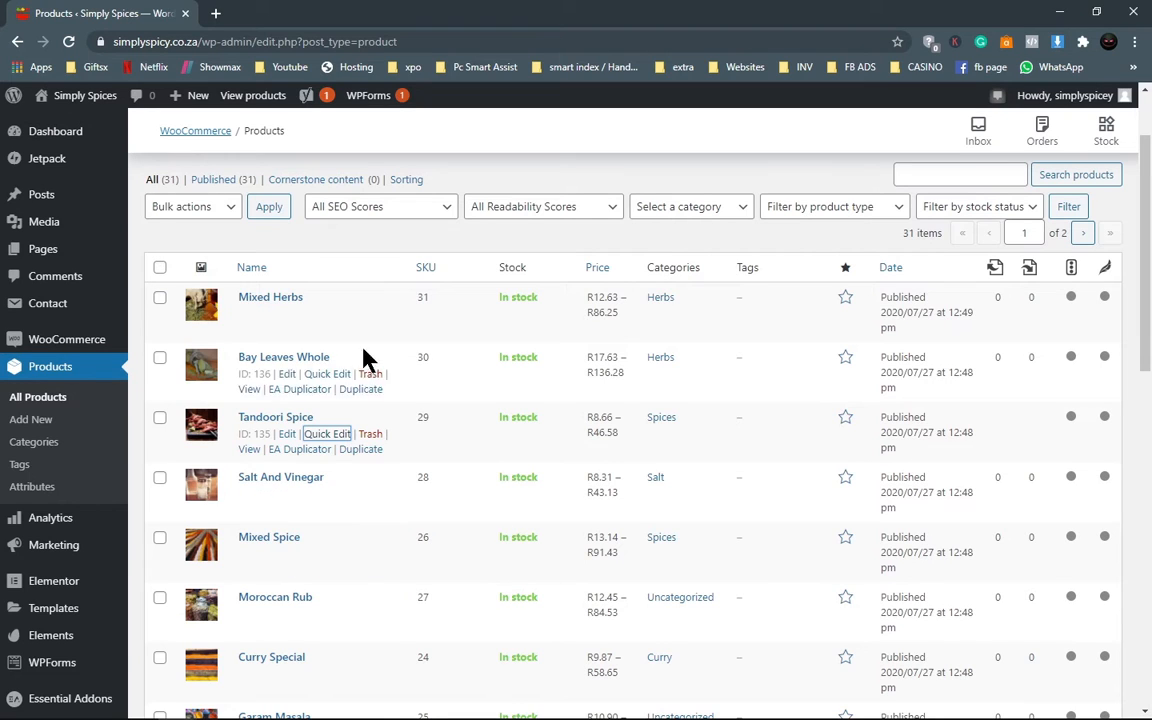
right_click(287, 436)
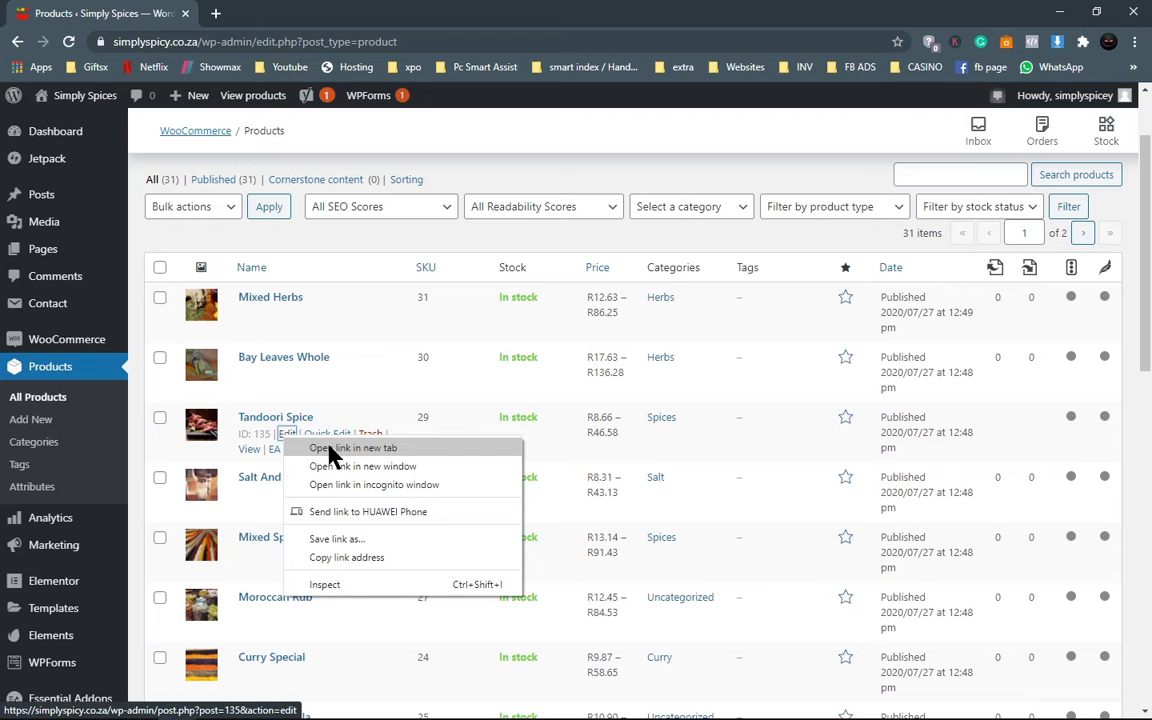
click(333, 450)
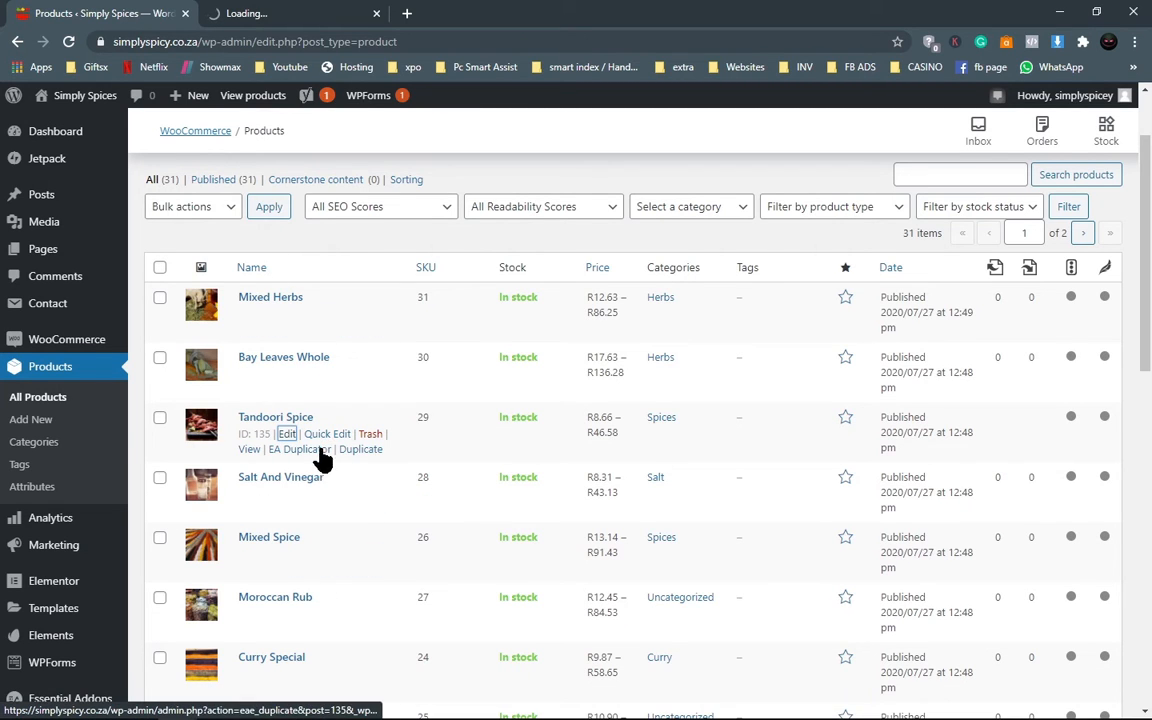
click(305, 10)
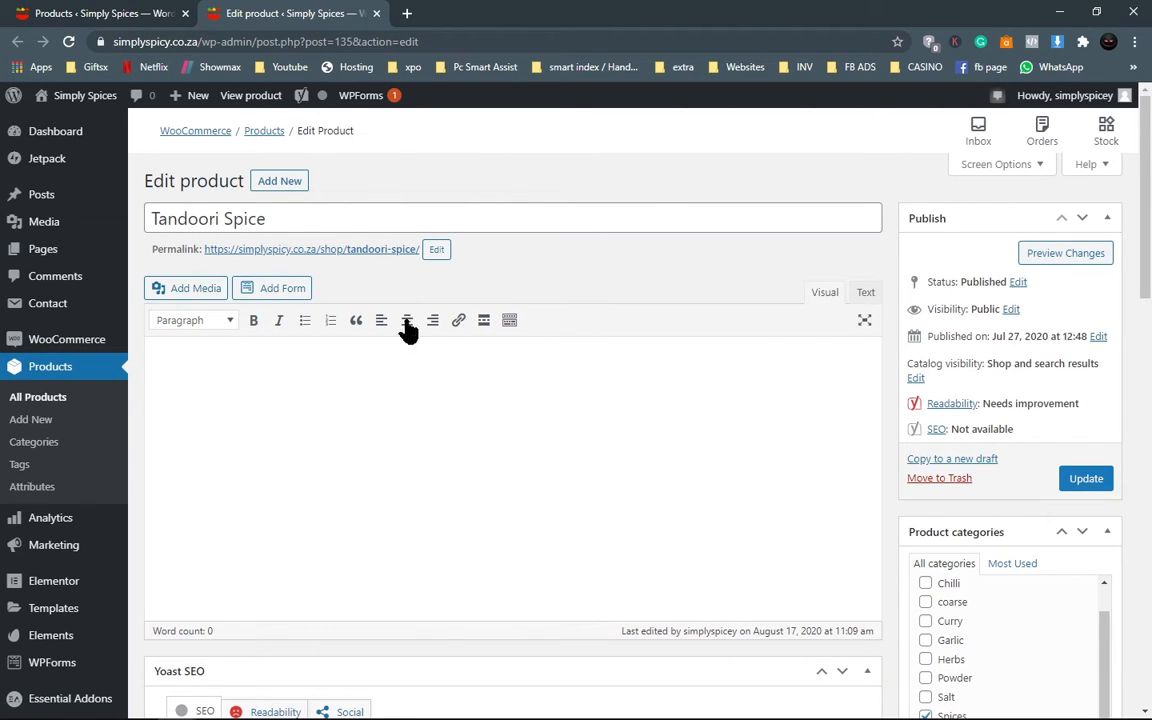
Examine all sections of the product edit page, down to the short description, and check its screen display options
scroll(545, 470, down, 4)
scroll(586, 478, up, 3)
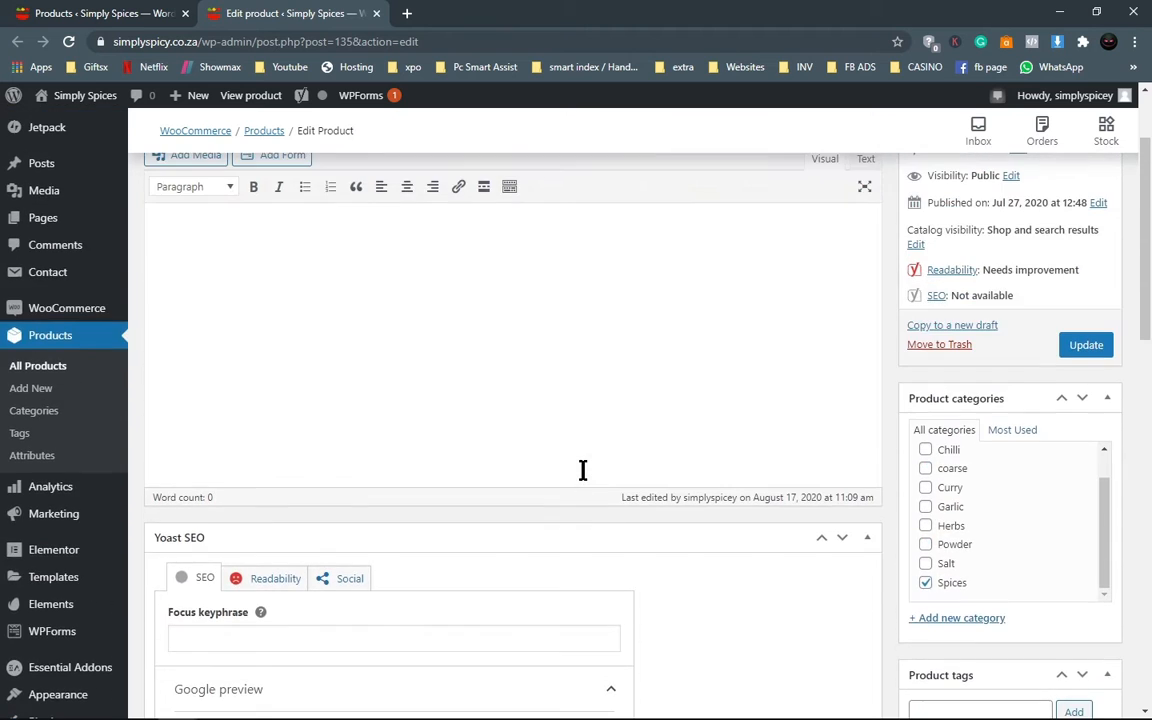
scroll(581, 470, down, 5)
scroll(585, 478, down, 7)
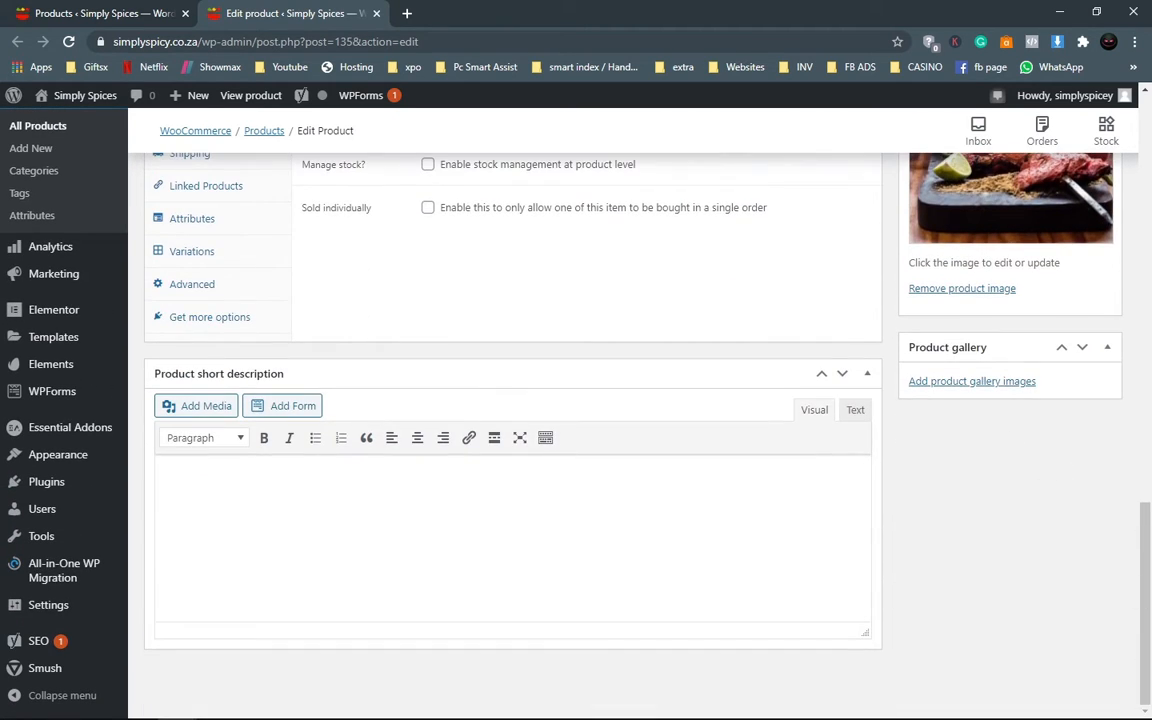
drag(1140, 617, 1140, 407)
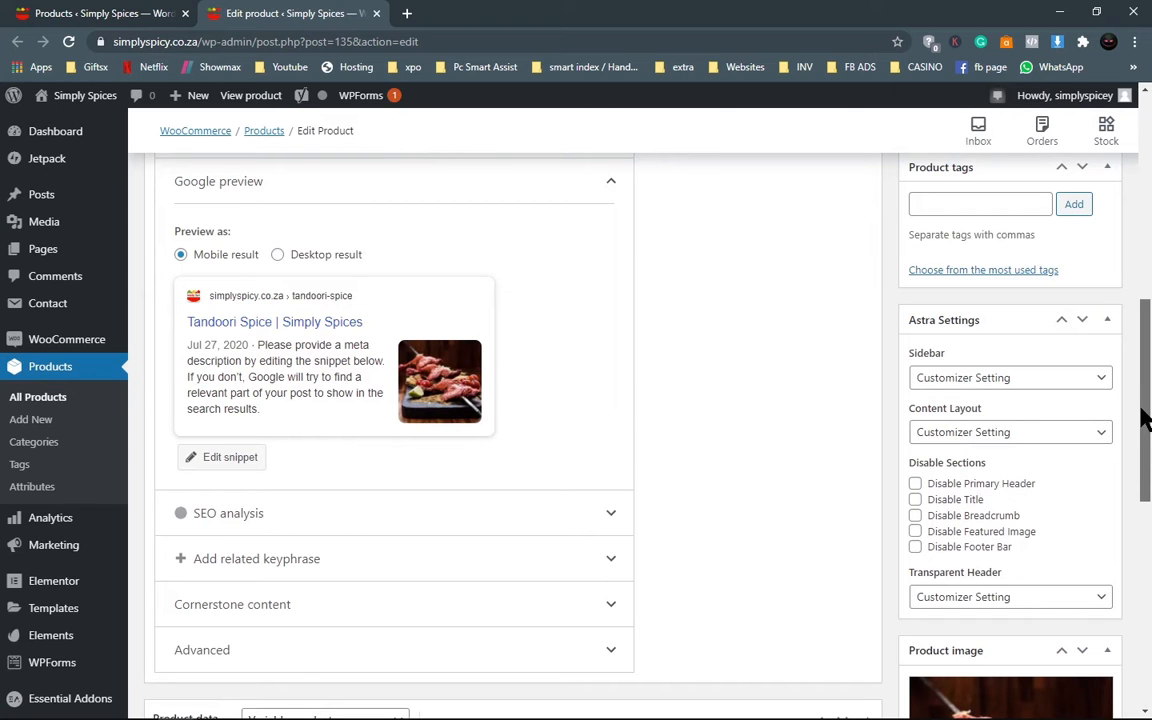
drag(1145, 420, 1144, 215)
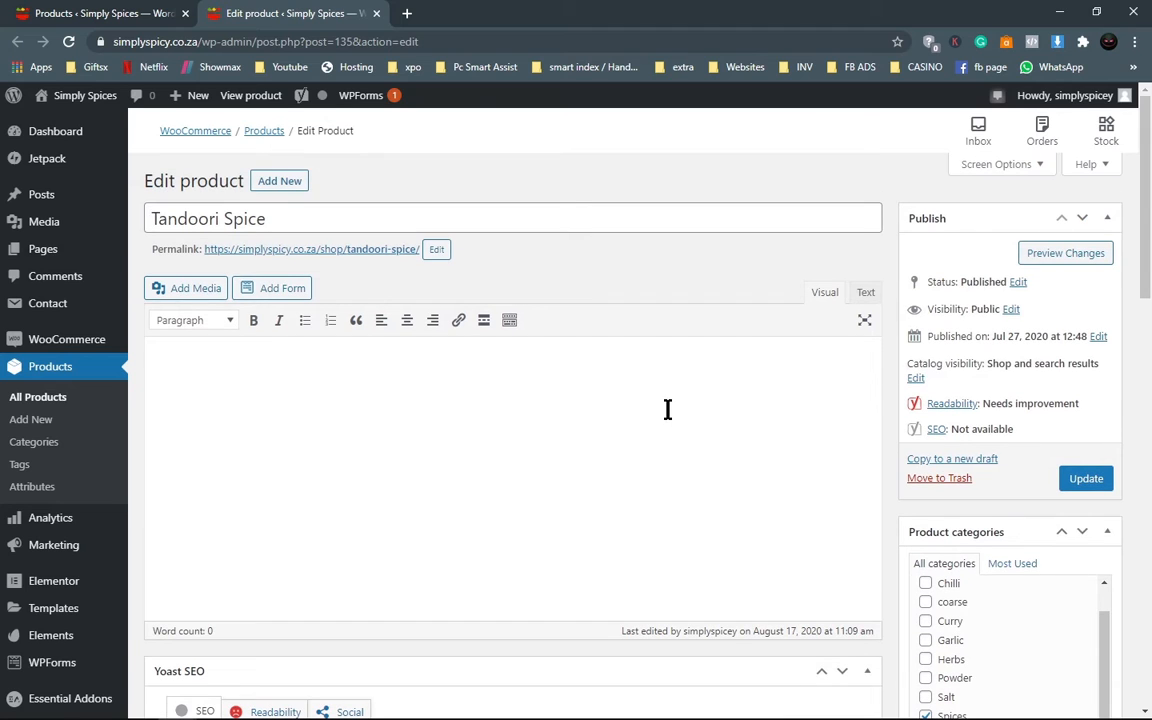
click(1033, 166)
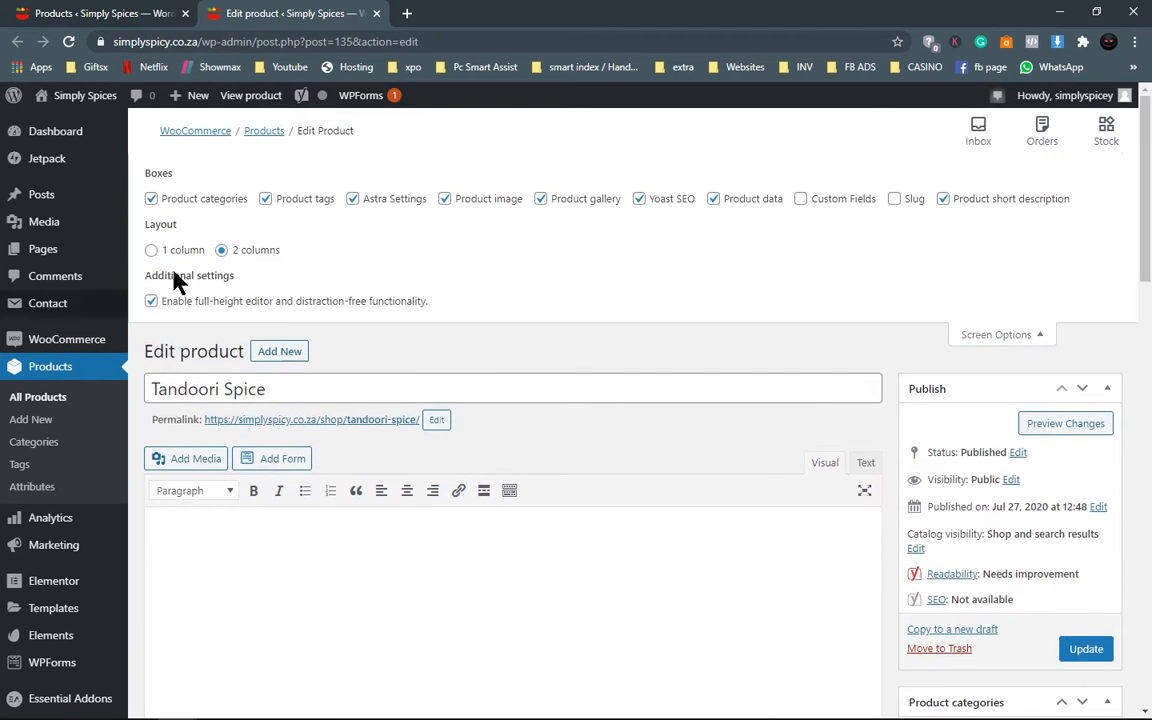
click(1017, 343)
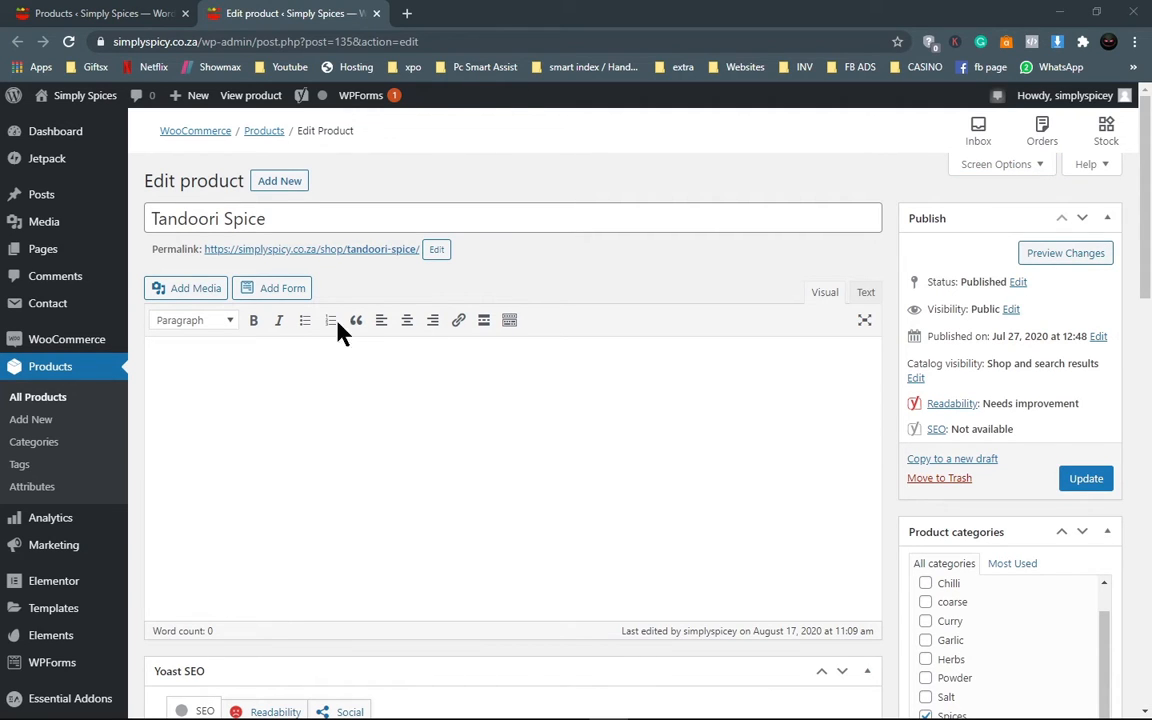
Compare the product title with the permalink slug in its edit field, and accept the slug as tandoori-spice
click(298, 220)
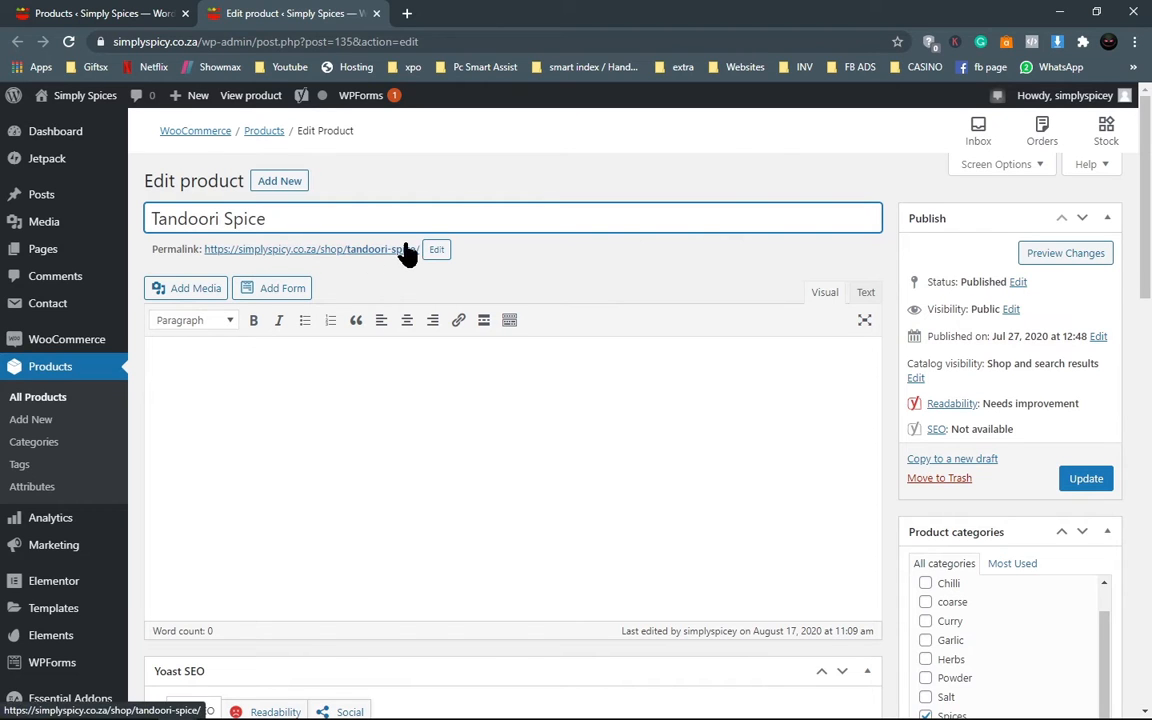
click(437, 252)
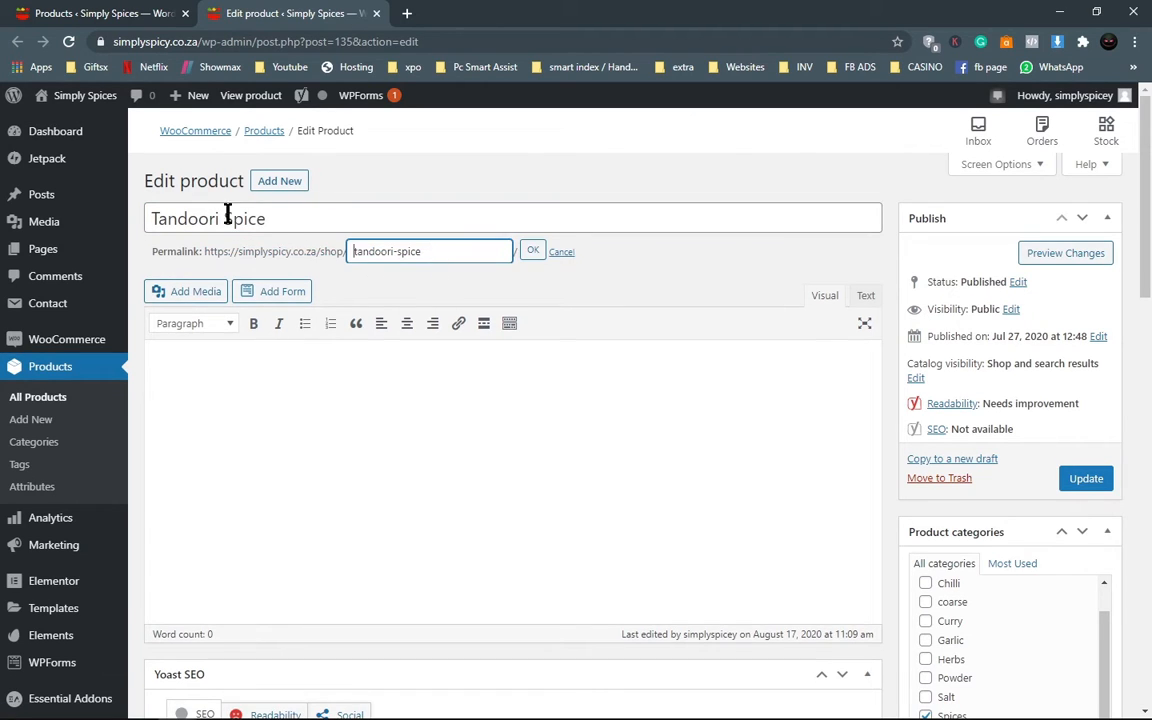
click(274, 217)
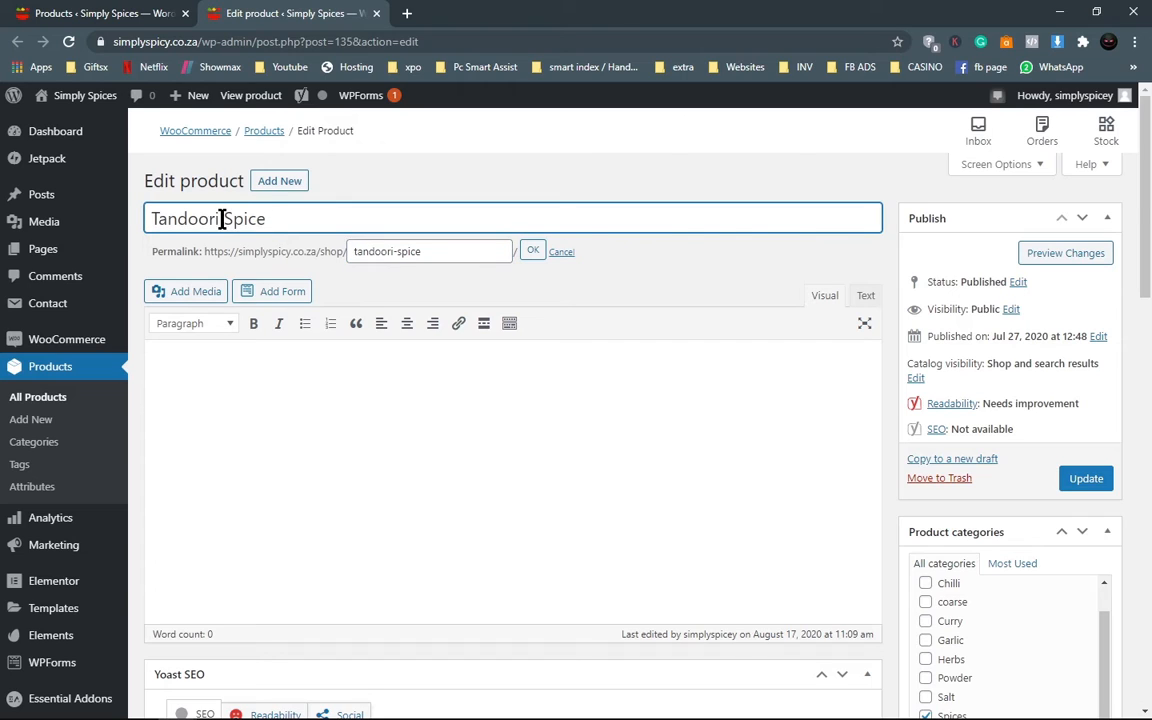
drag(234, 218, 313, 240)
drag(397, 252, 437, 260)
click(435, 253)
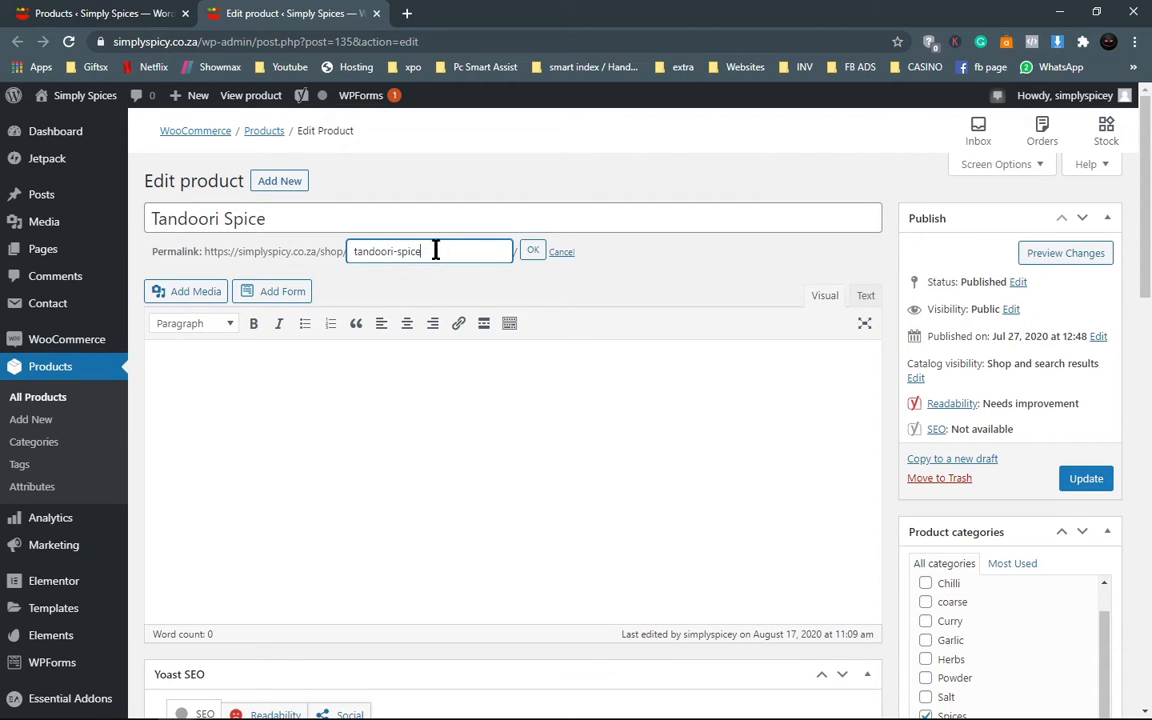
click(270, 218)
drag(292, 252, 297, 252)
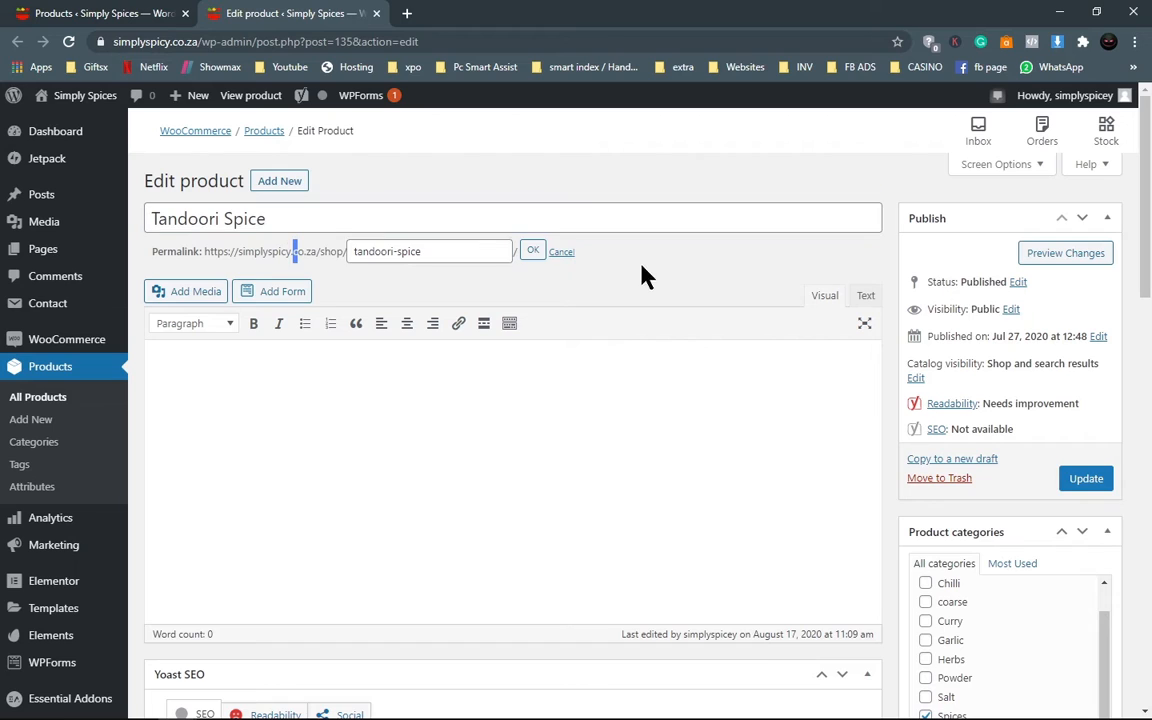
click(532, 252)
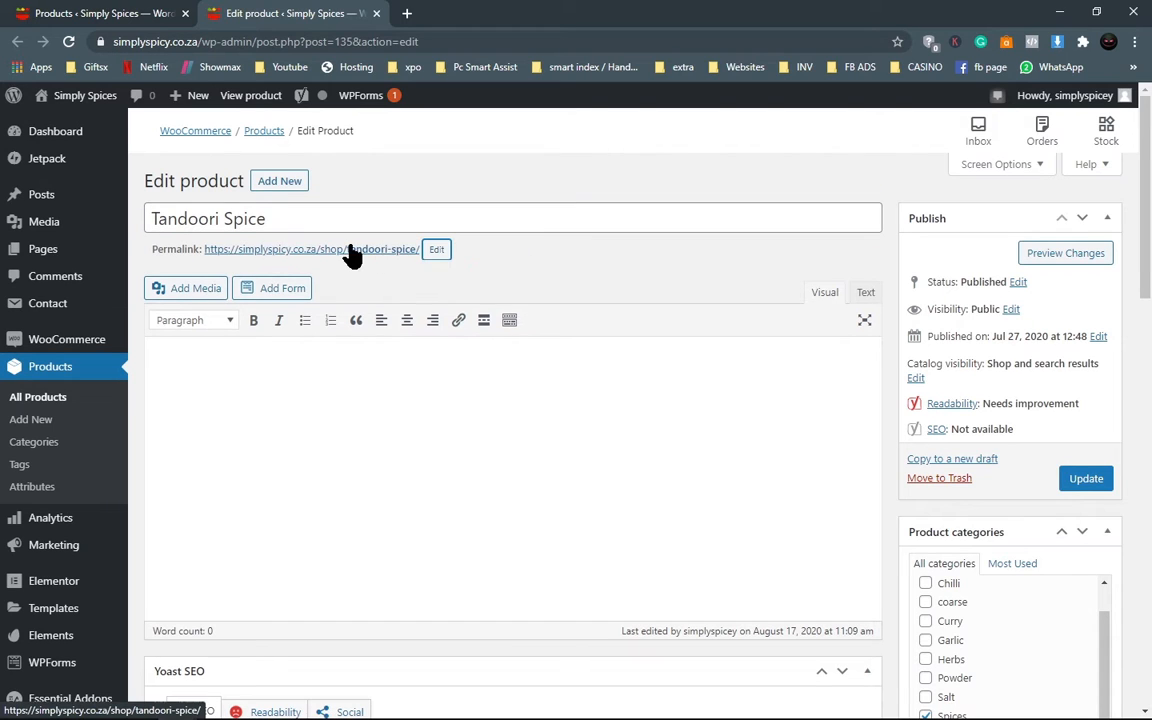
Open the live Tandoori Spice shop page from its permalink and try the different weight options, ending on 1kg
click(338, 251)
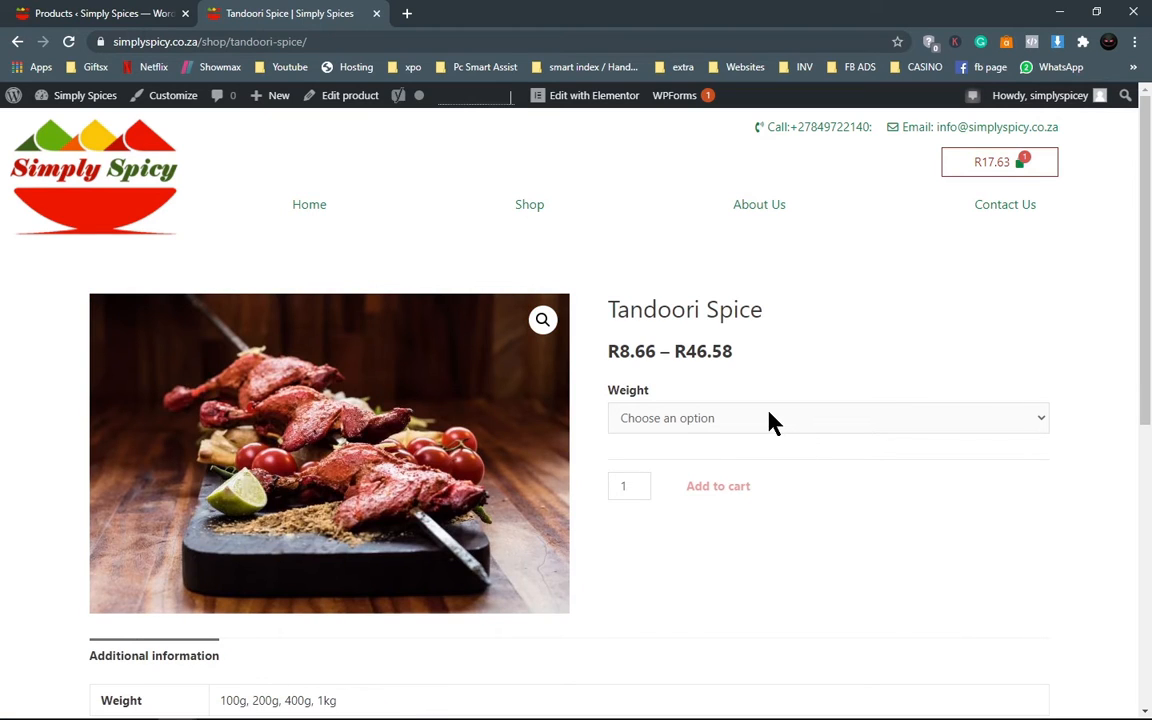
click(771, 420)
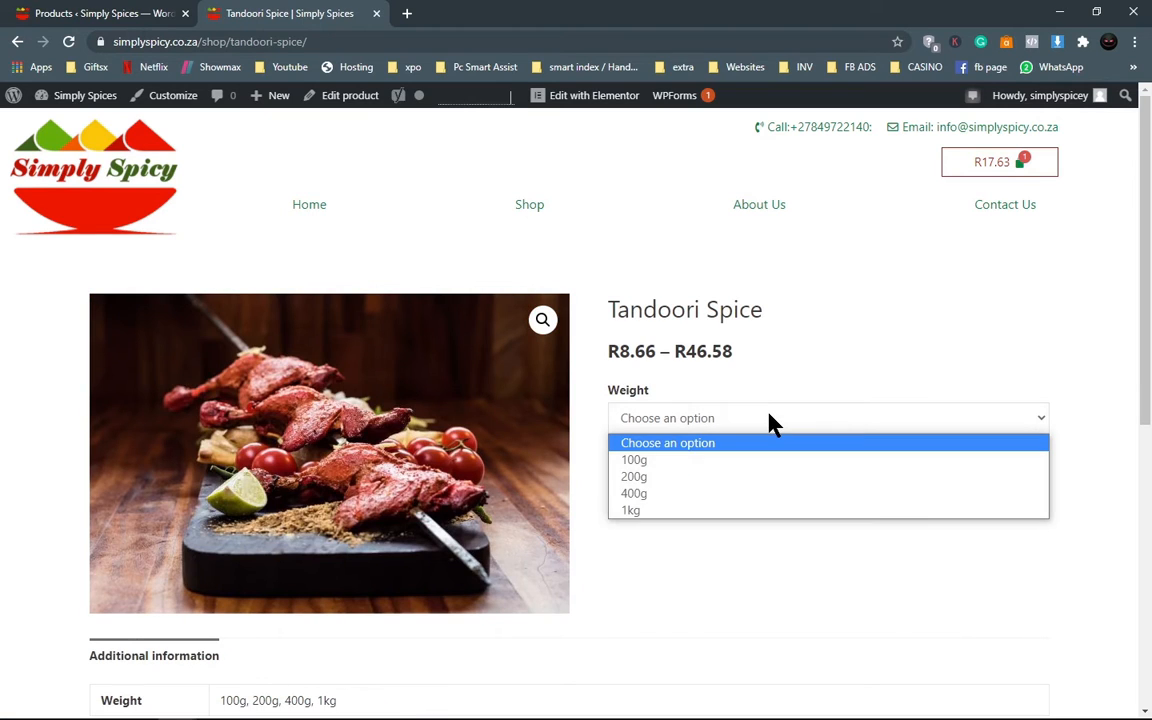
click(733, 462)
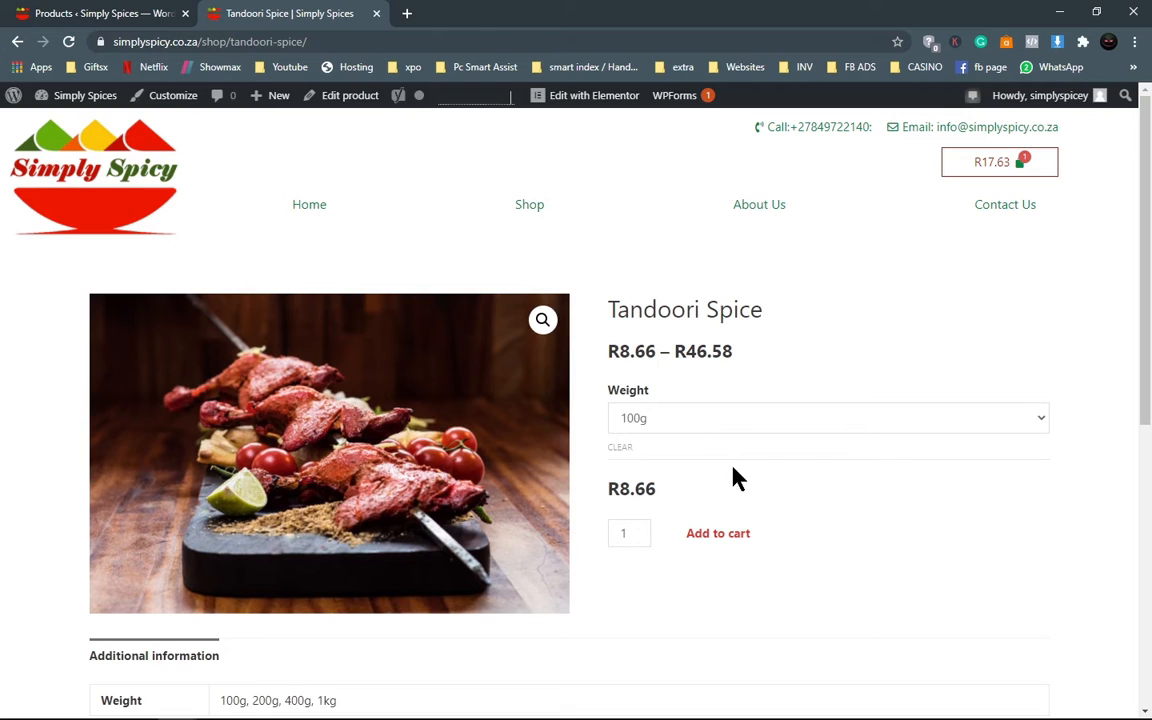
click(704, 425)
click(704, 487)
click(700, 420)
click(684, 494)
click(673, 420)
click(662, 510)
click(672, 418)
click(673, 458)
click(677, 421)
click(673, 477)
click(677, 438)
click(662, 491)
click(670, 427)
click(659, 512)
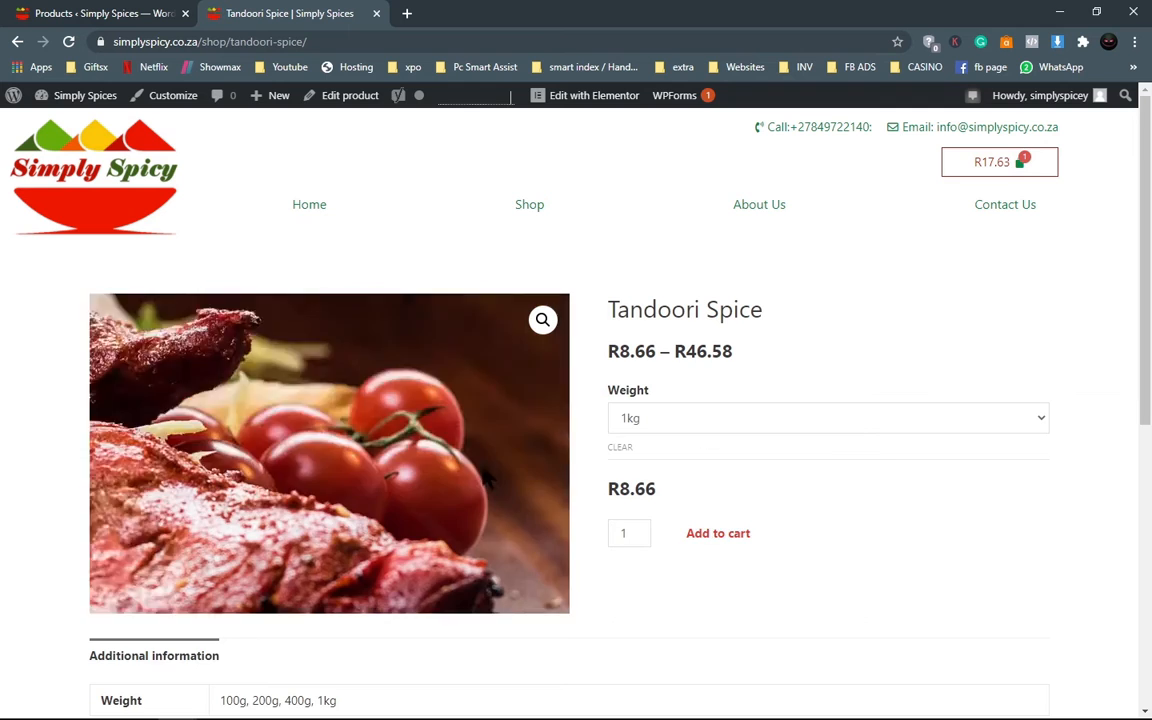
Review the additional information and related products on the shop page, and return to the product's edit page
scroll(507, 537, down, 3)
scroll(522, 543, down, 2)
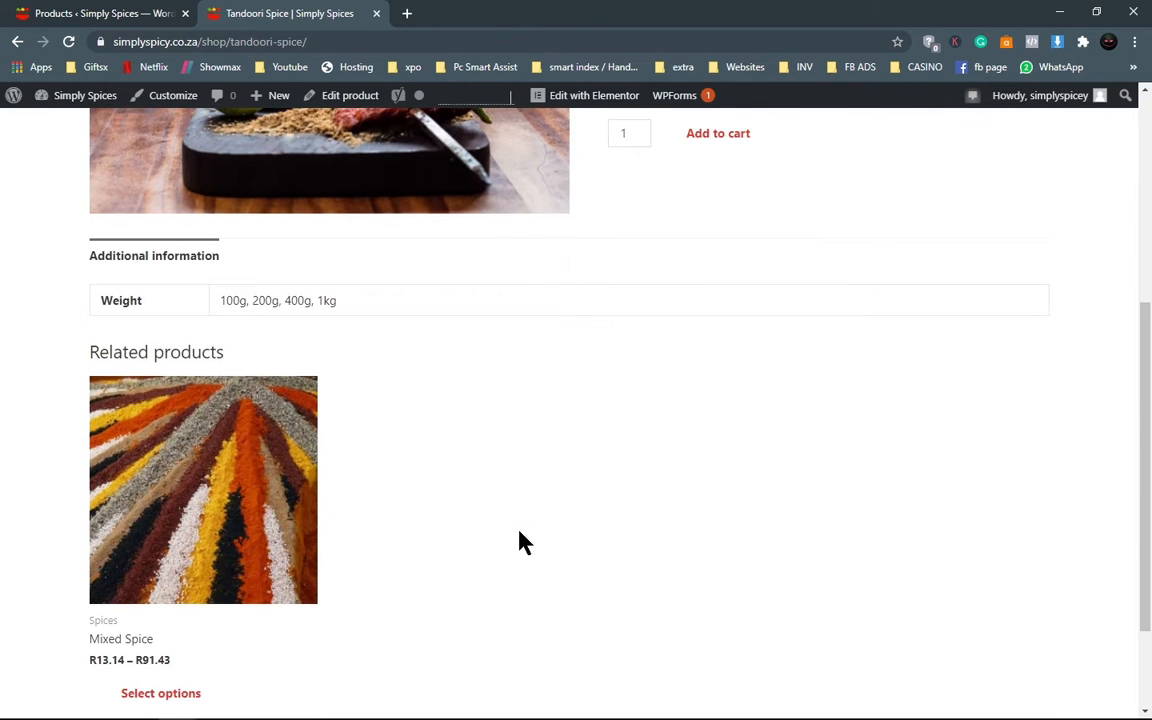
scroll(522, 543, up, 2)
scroll(520, 543, up, 2)
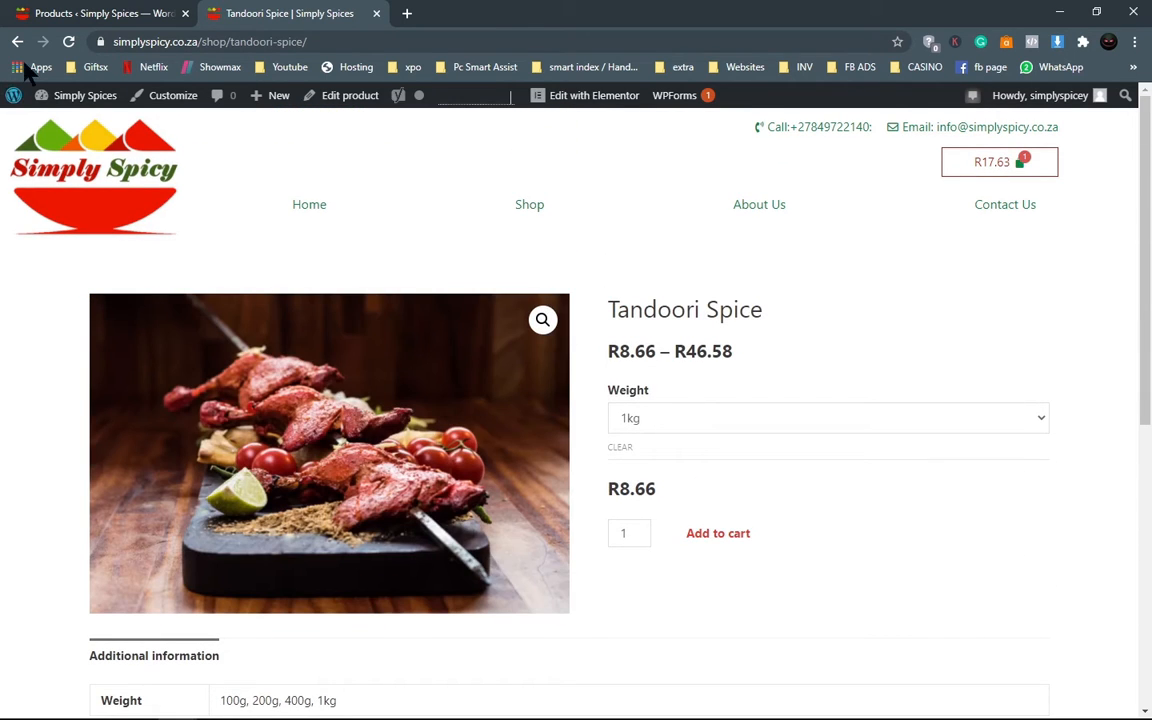
click(16, 42)
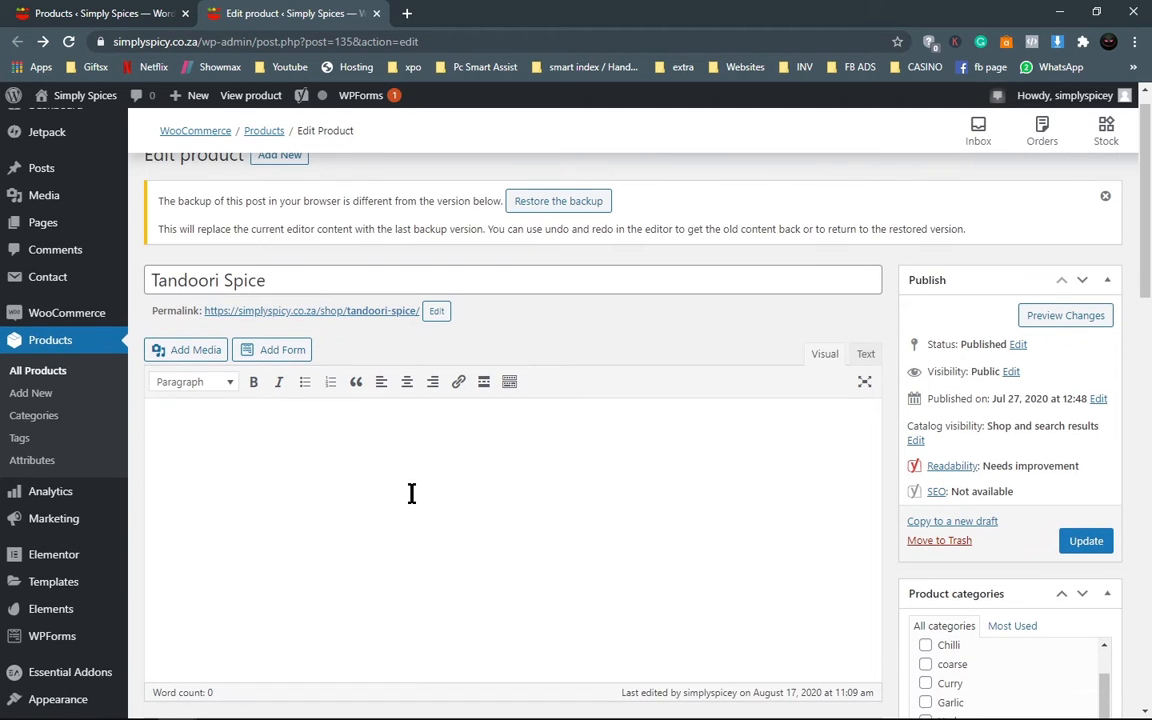
Review the backup notice, the product title, the permalink and the main description editor of Tandoori Spice
drag(276, 203, 392, 207)
click(440, 186)
click(309, 282)
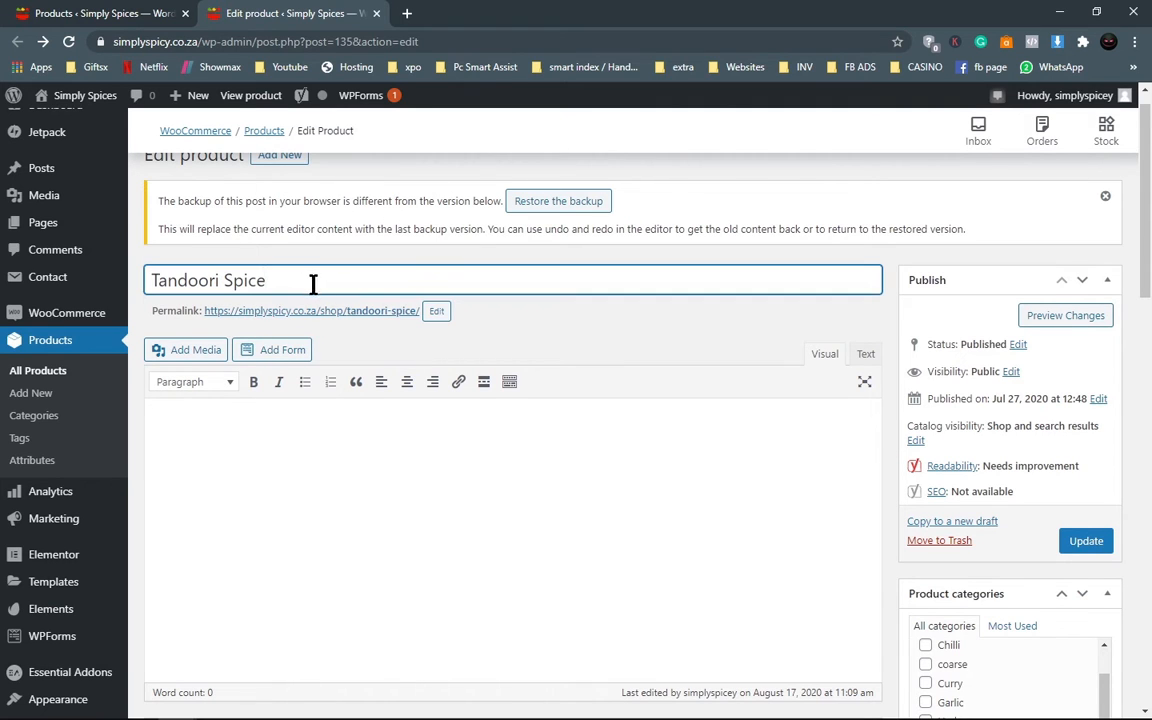
scroll(365, 363, down, 2)
click(238, 286)
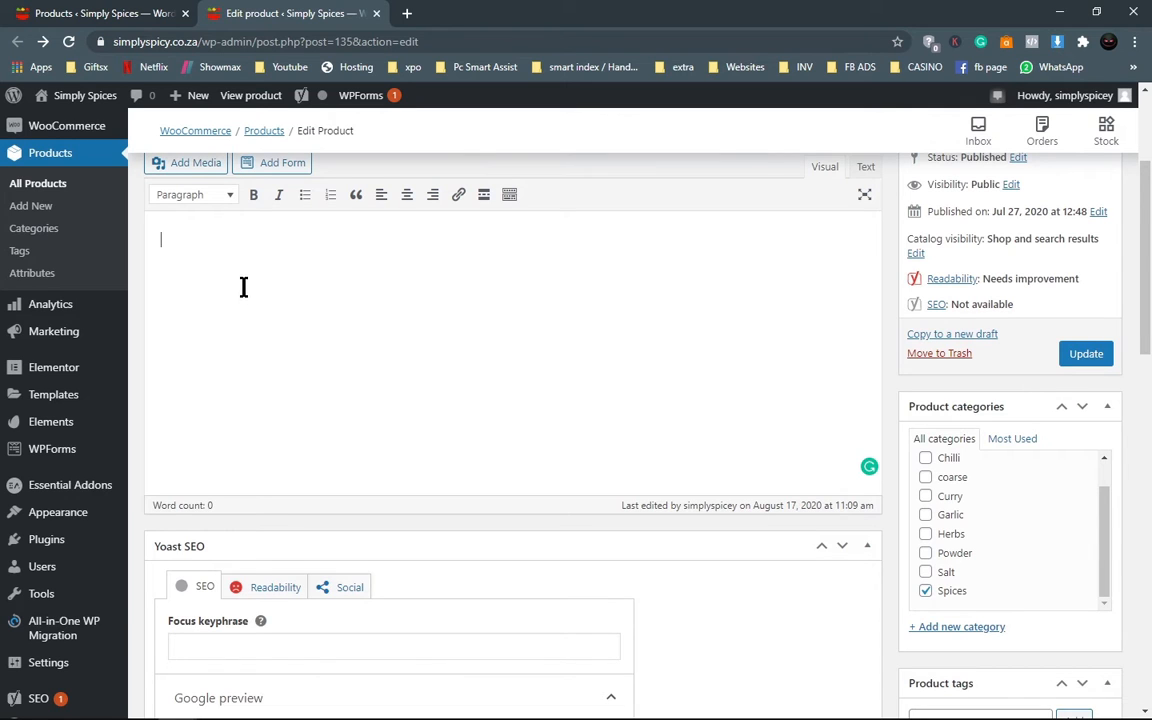
scroll(326, 335, up, 2)
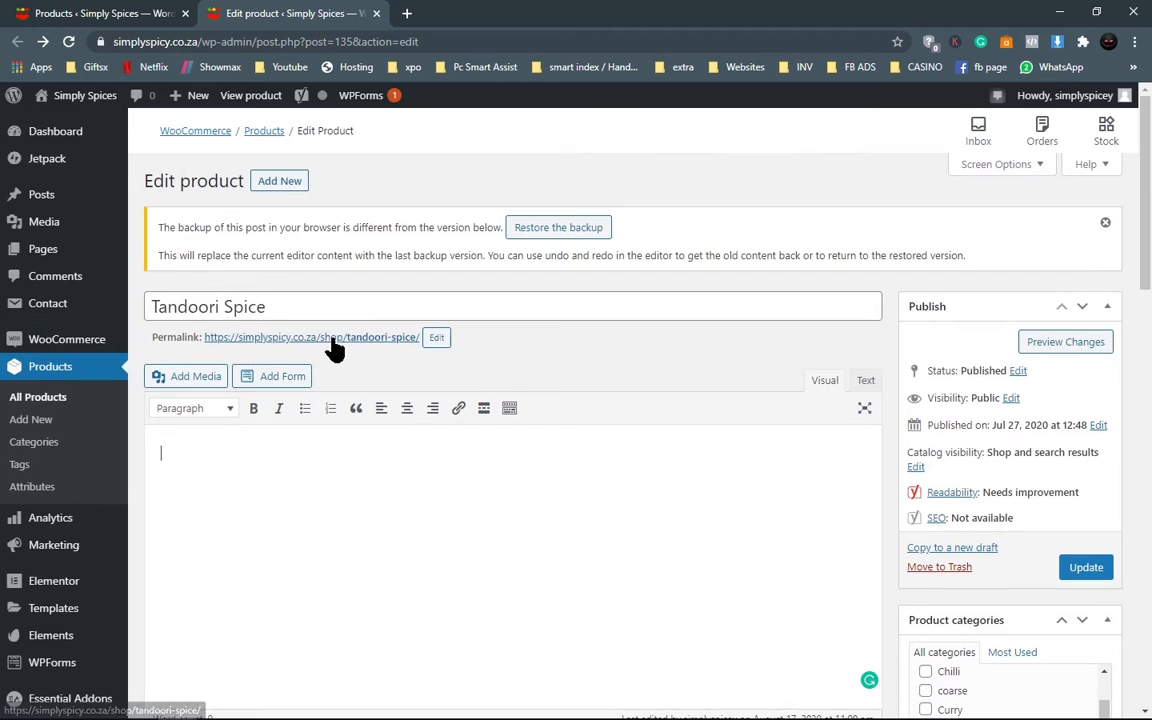
click(285, 310)
click(337, 476)
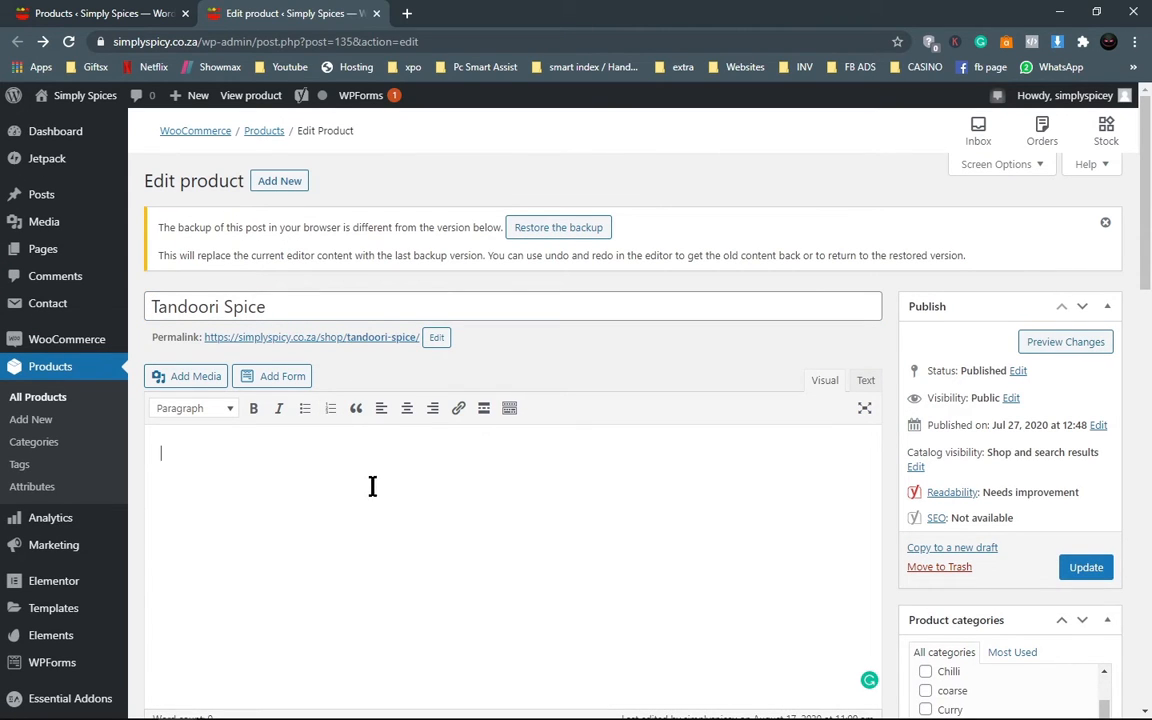
Copy the product title "Tandoori Spice" into the Yoast SEO focus keyphrase
scroll(372, 486, down, 5)
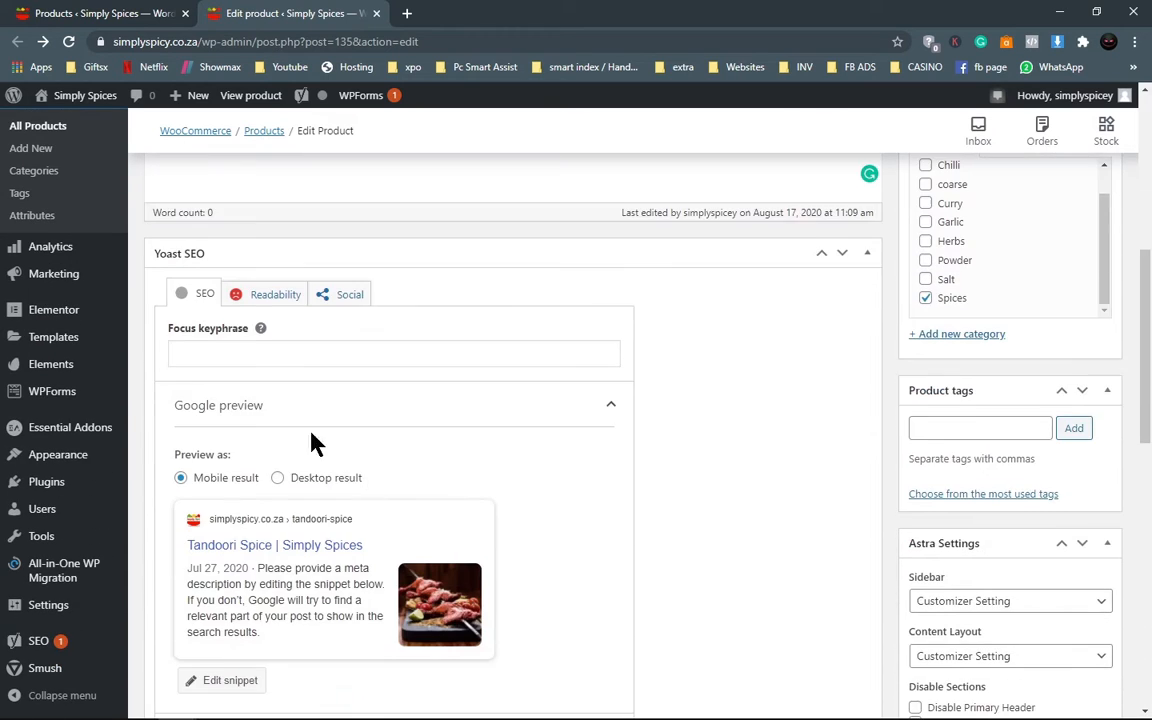
scroll(226, 584, up, 2)
click(213, 535)
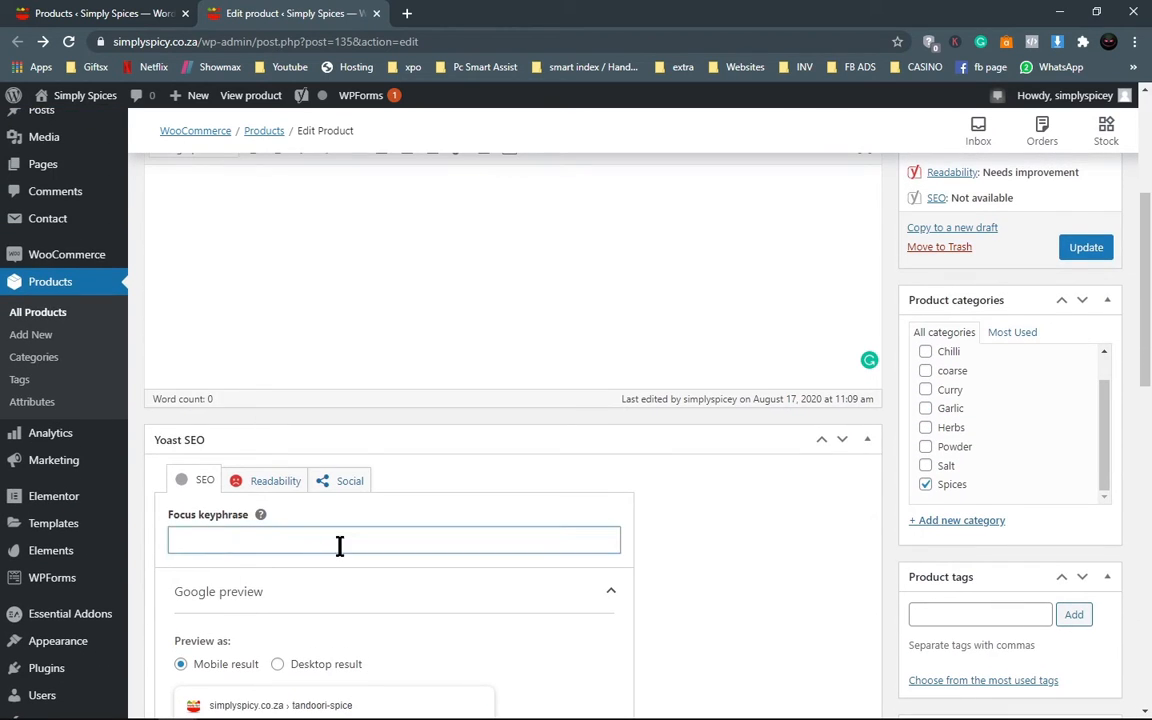
scroll(339, 545, up, 4)
drag(283, 304, 33, 315)
key(ctrl+c)
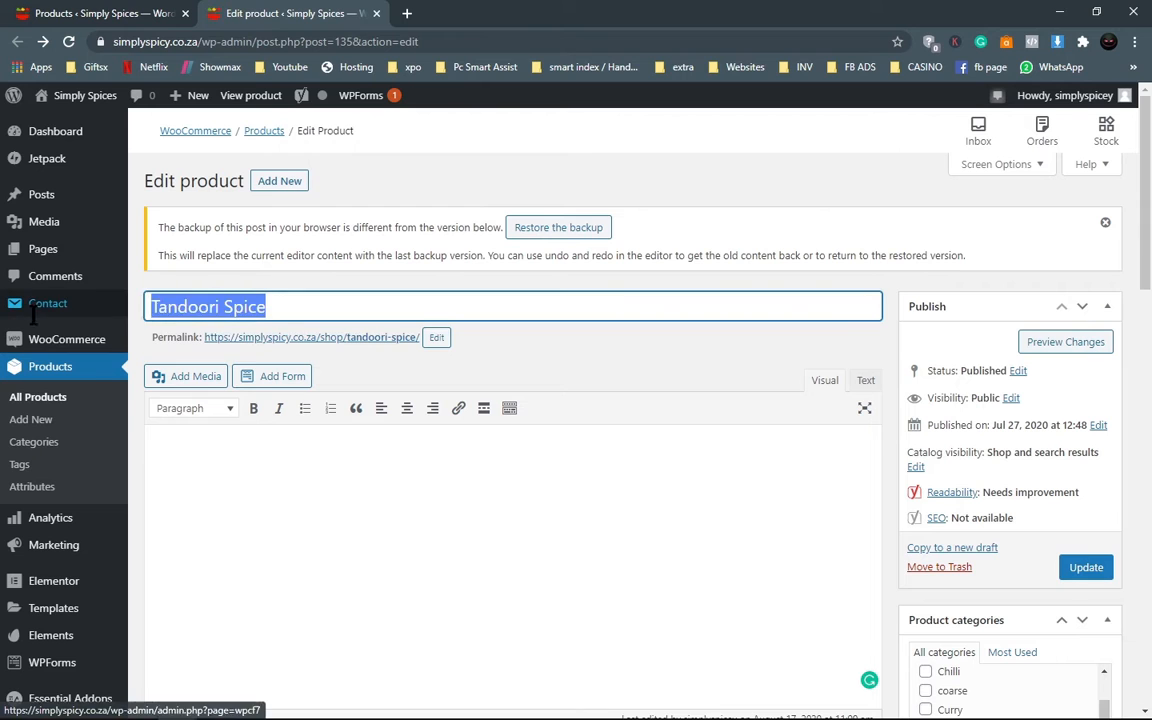
scroll(378, 576, down, 5)
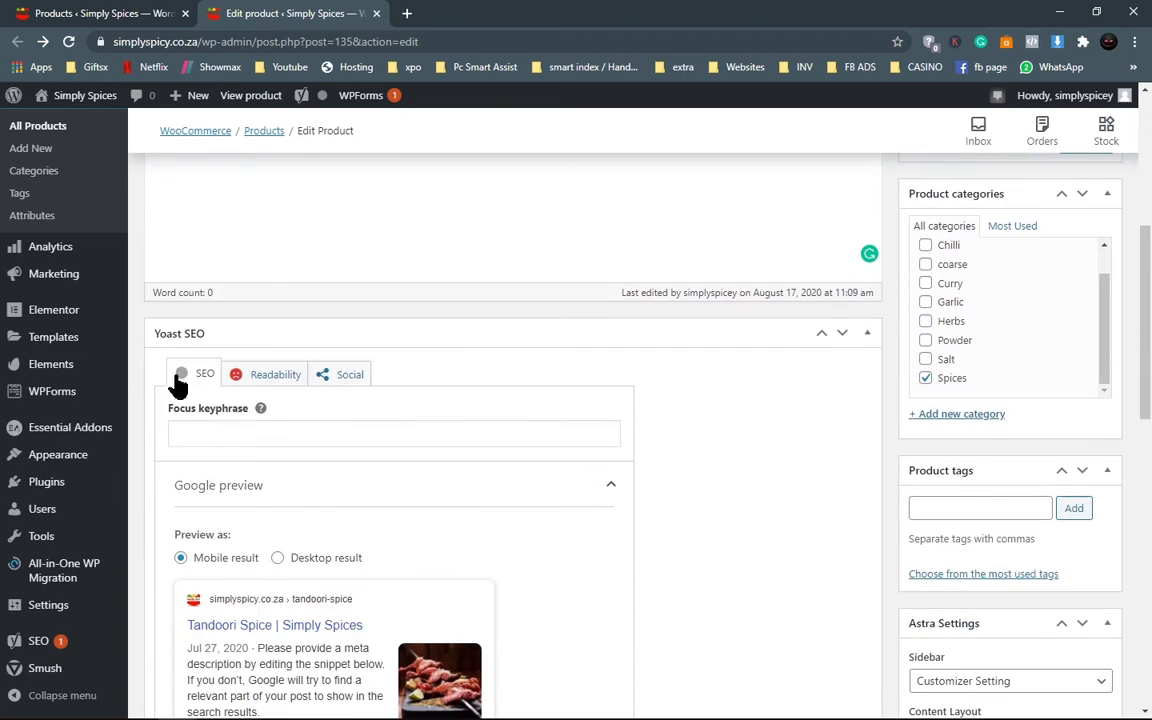
click(263, 431)
key(ctrl+v)
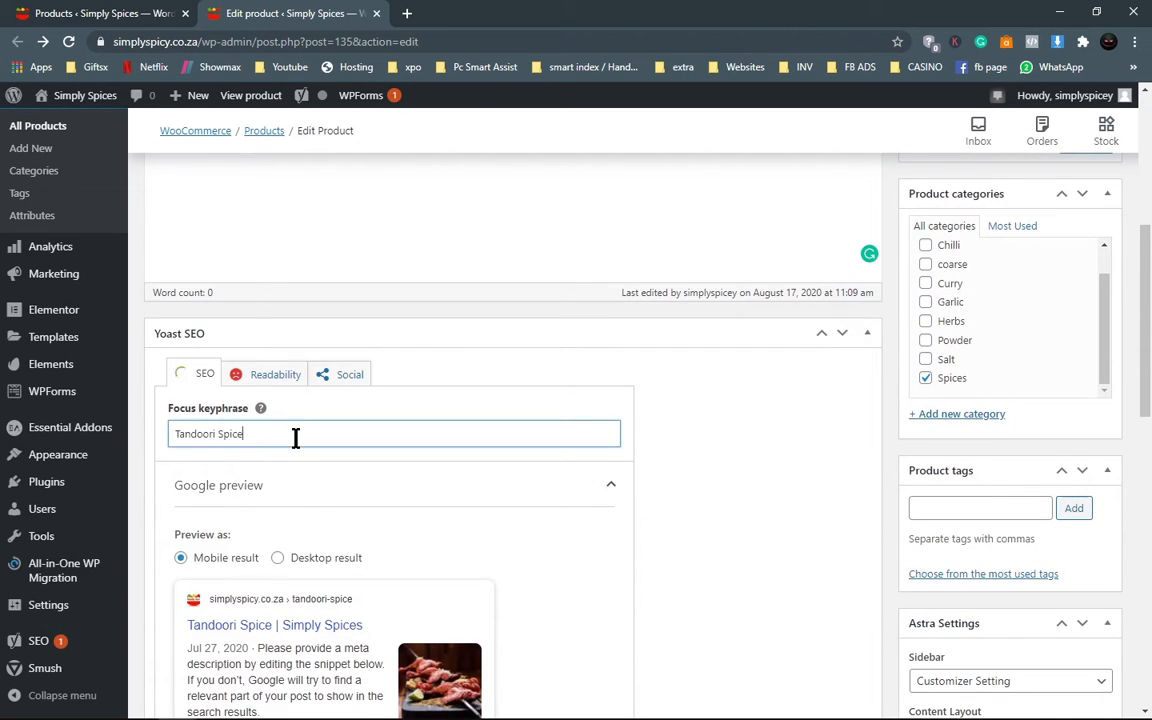
Check the available product types, keep Variable product, and expand the Weight attribute to examine its values
scroll(293, 440, down, 2)
scroll(293, 448, down, 6)
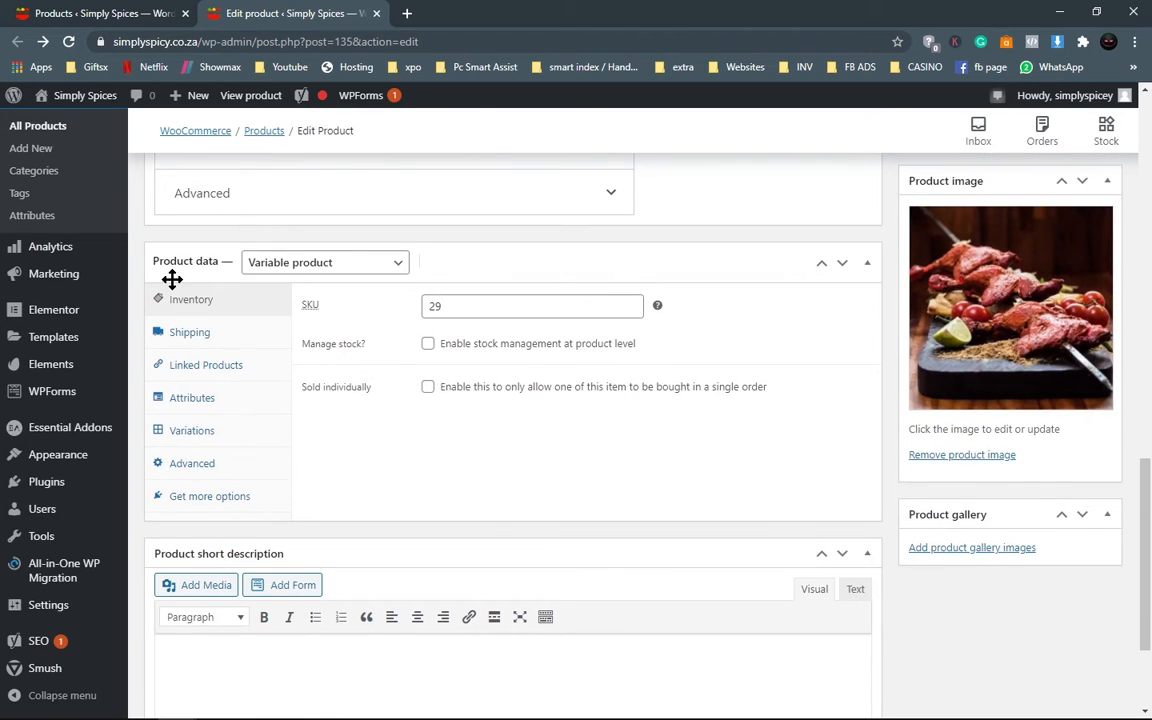
click(330, 268)
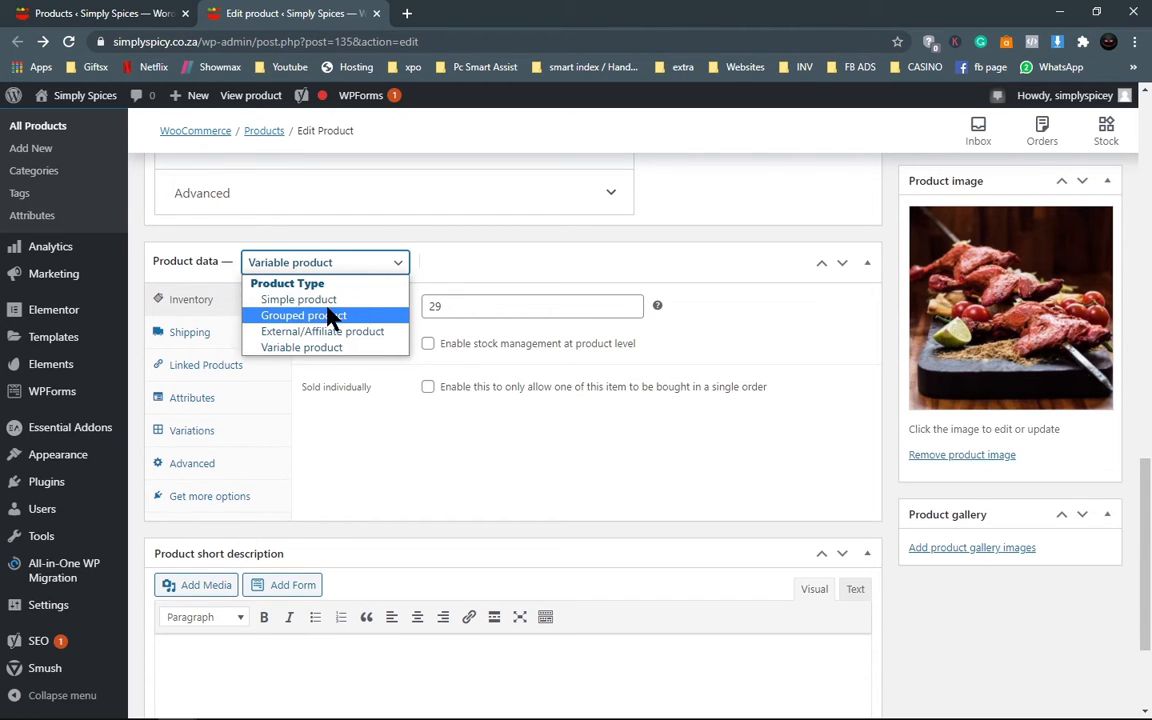
click(290, 350)
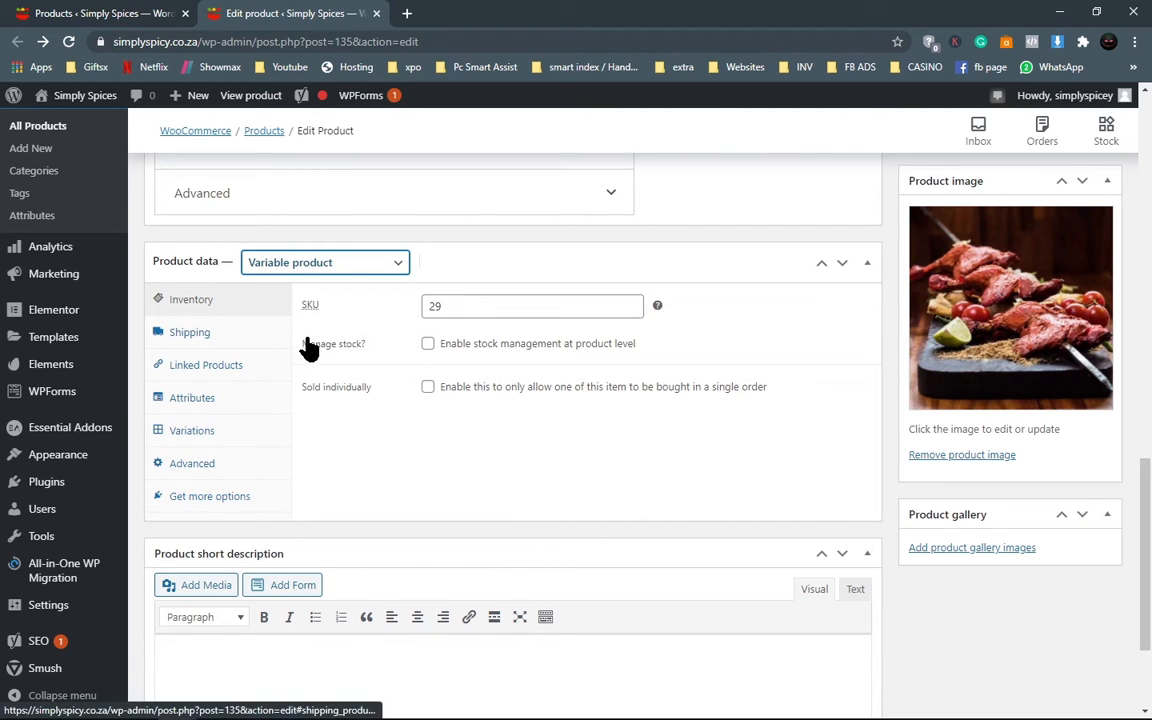
click(190, 400)
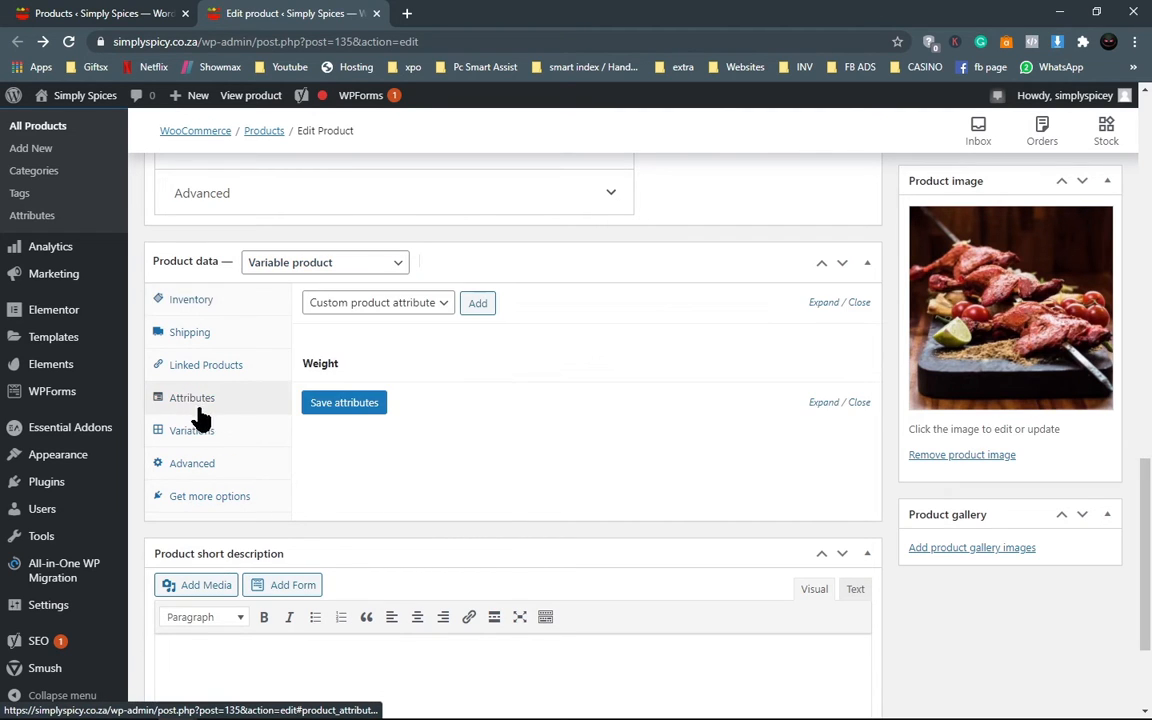
click(326, 372)
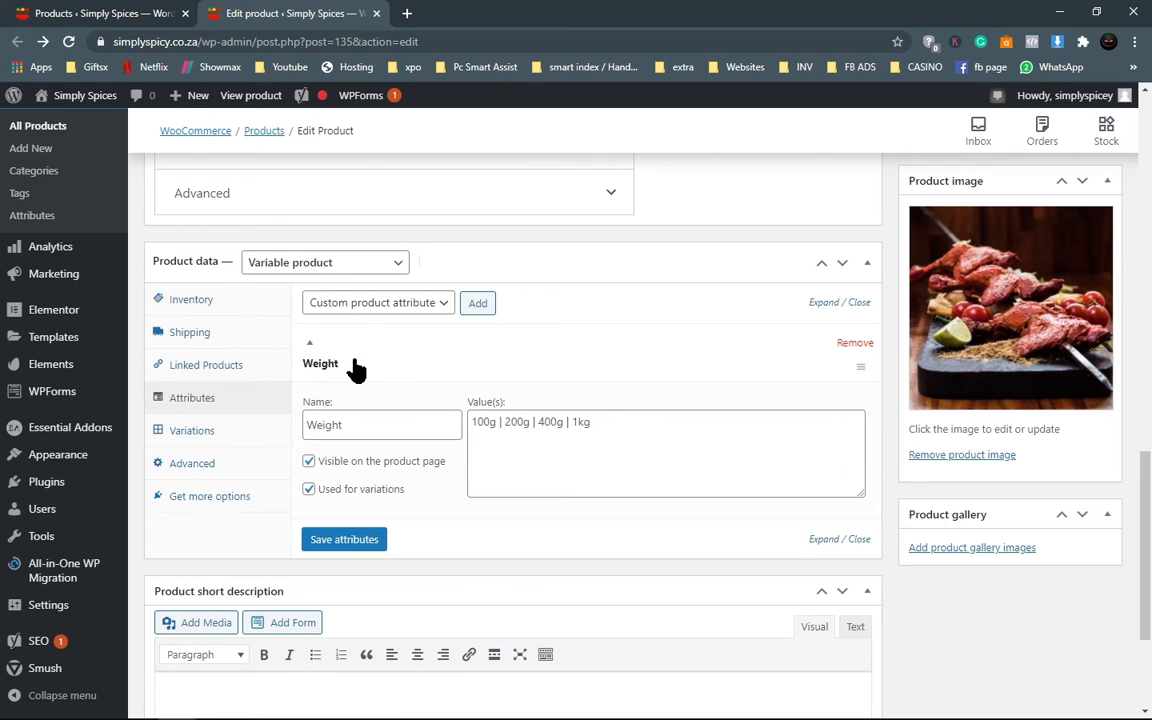
Look through the product's variations and check the regular price of the 100g variation
click(184, 431)
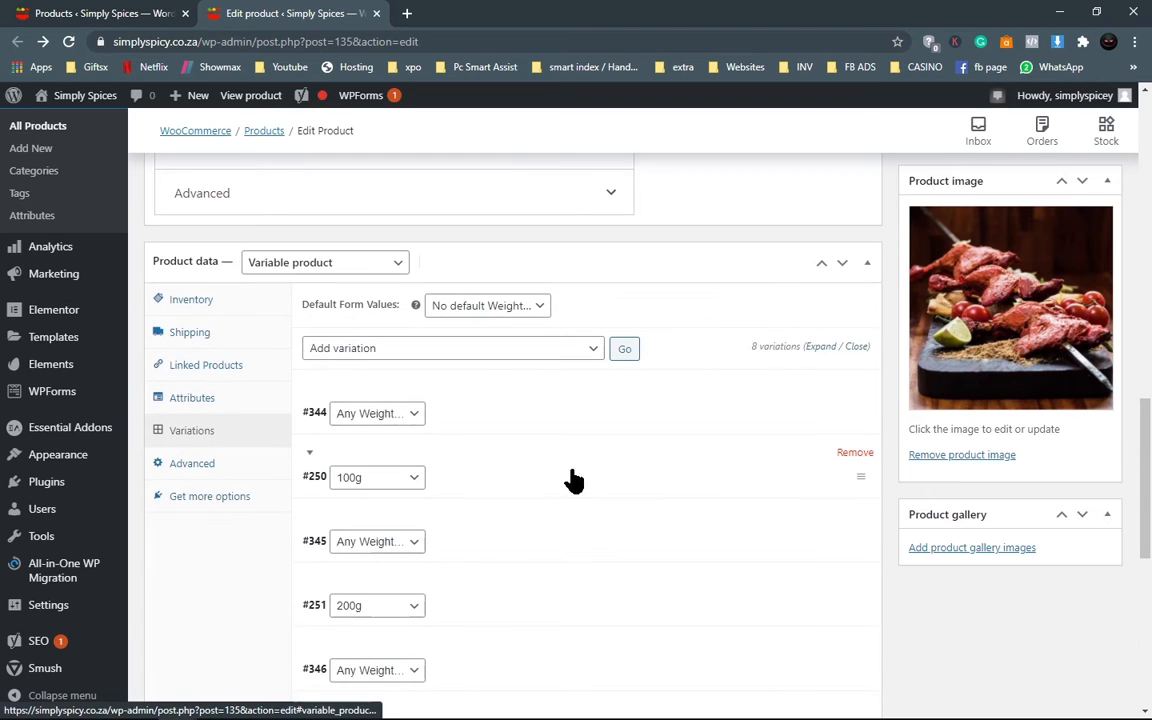
scroll(509, 478, down, 1)
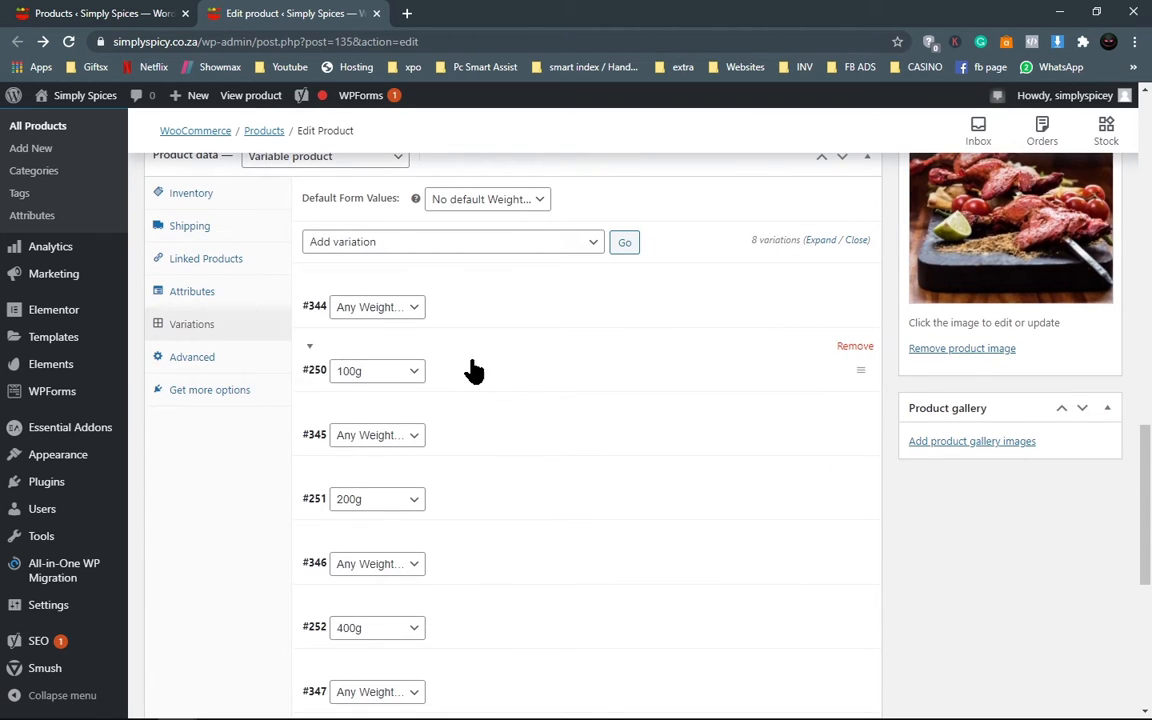
scroll(487, 383, down, 3)
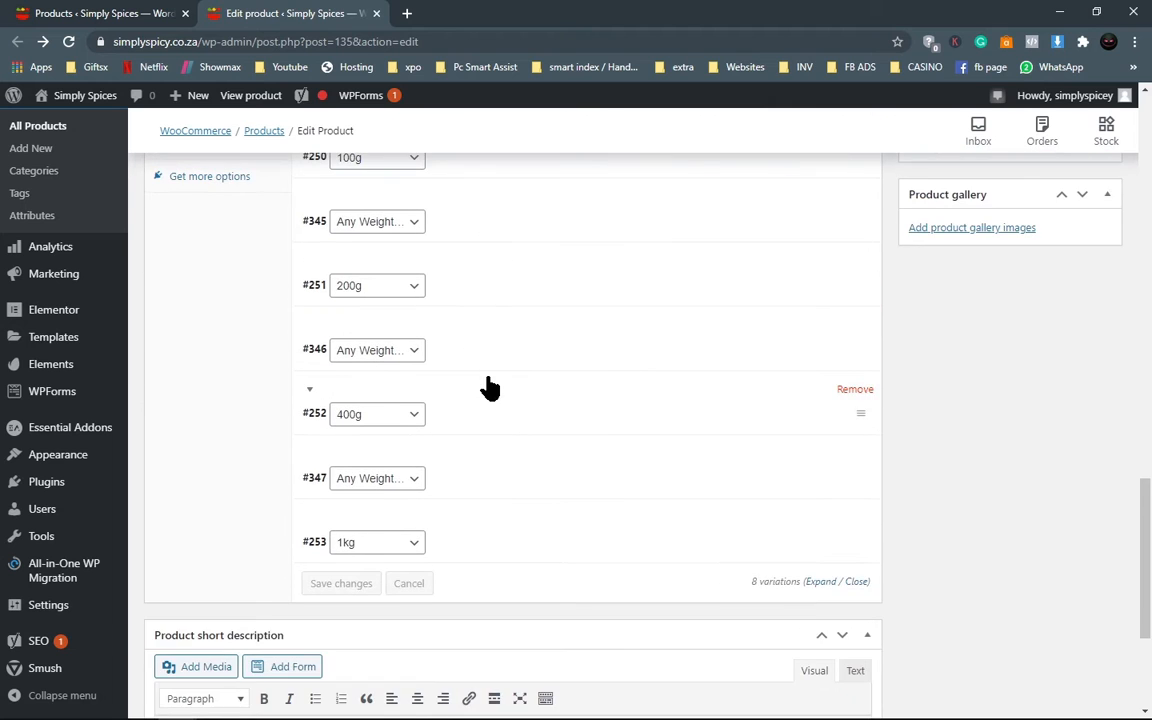
scroll(488, 388, up, 4)
click(490, 414)
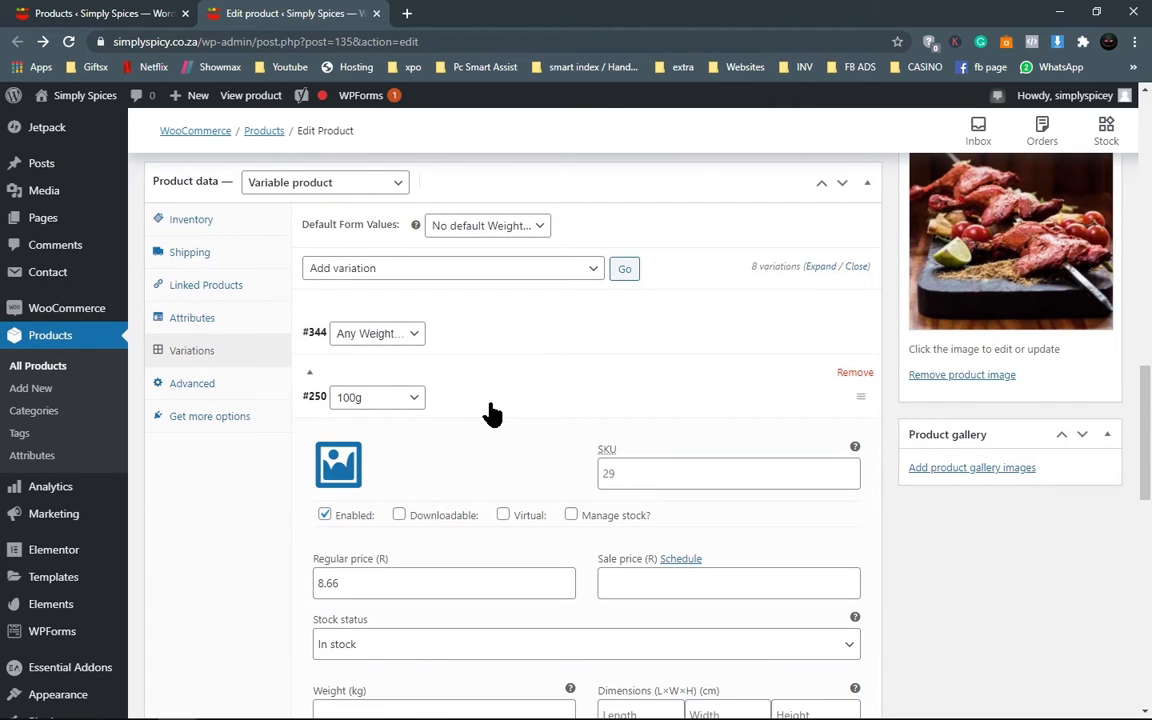
scroll(352, 467, down, 1)
click(350, 454)
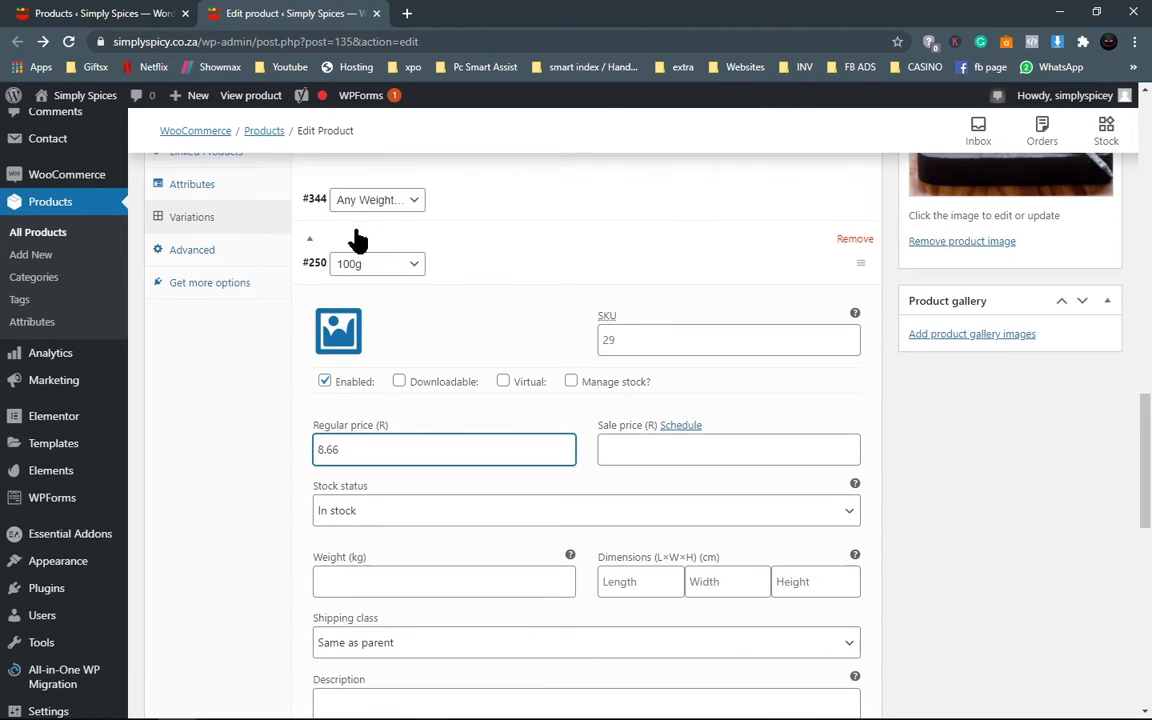
click(447, 276)
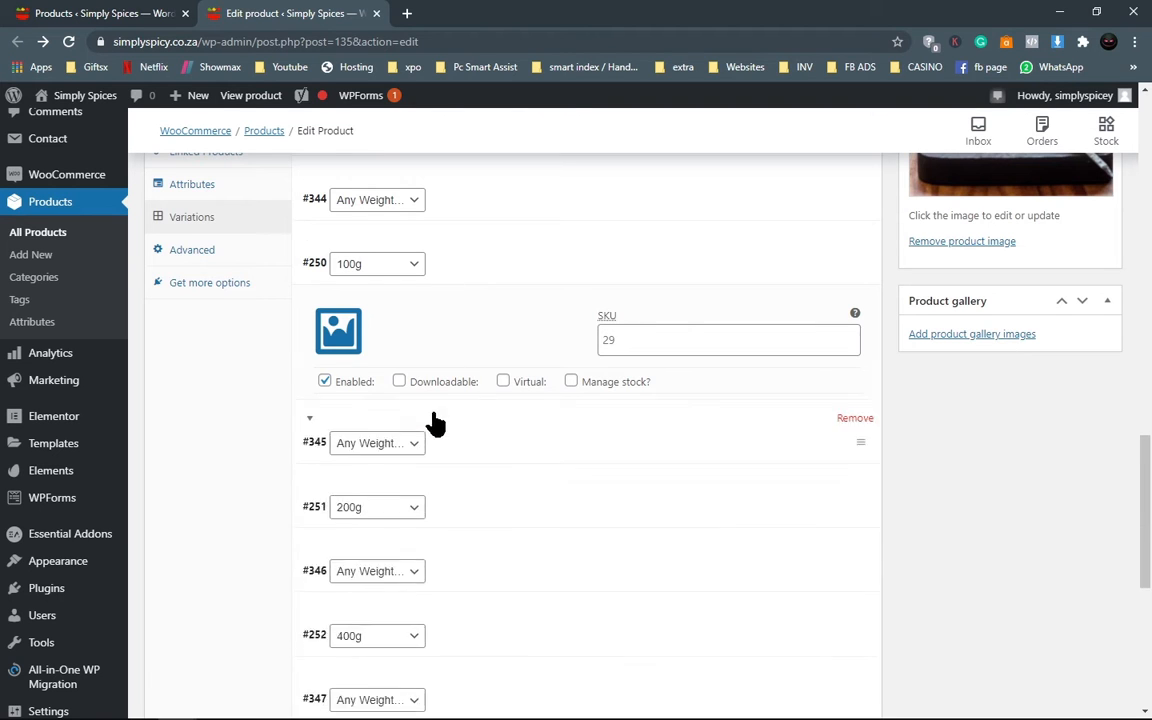
Check the regular prices of the 200g and 1kg variations, collapsing each one after viewing
click(455, 408)
scroll(432, 470, down, 1)
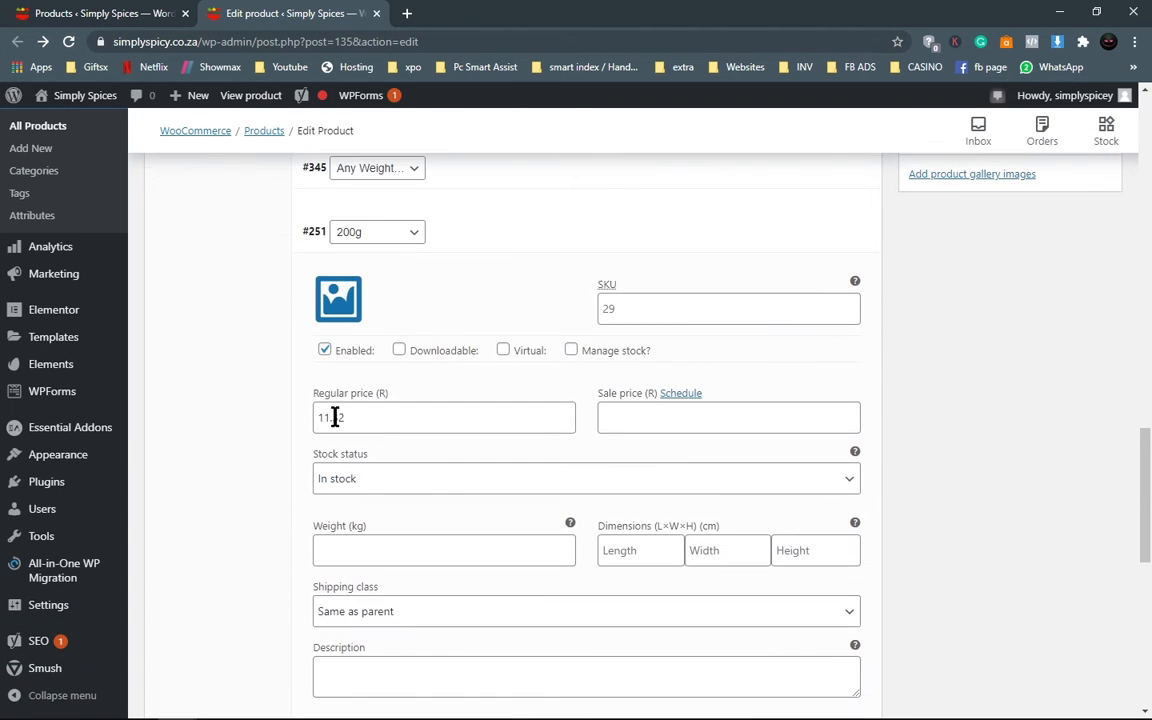
click(388, 416)
click(450, 235)
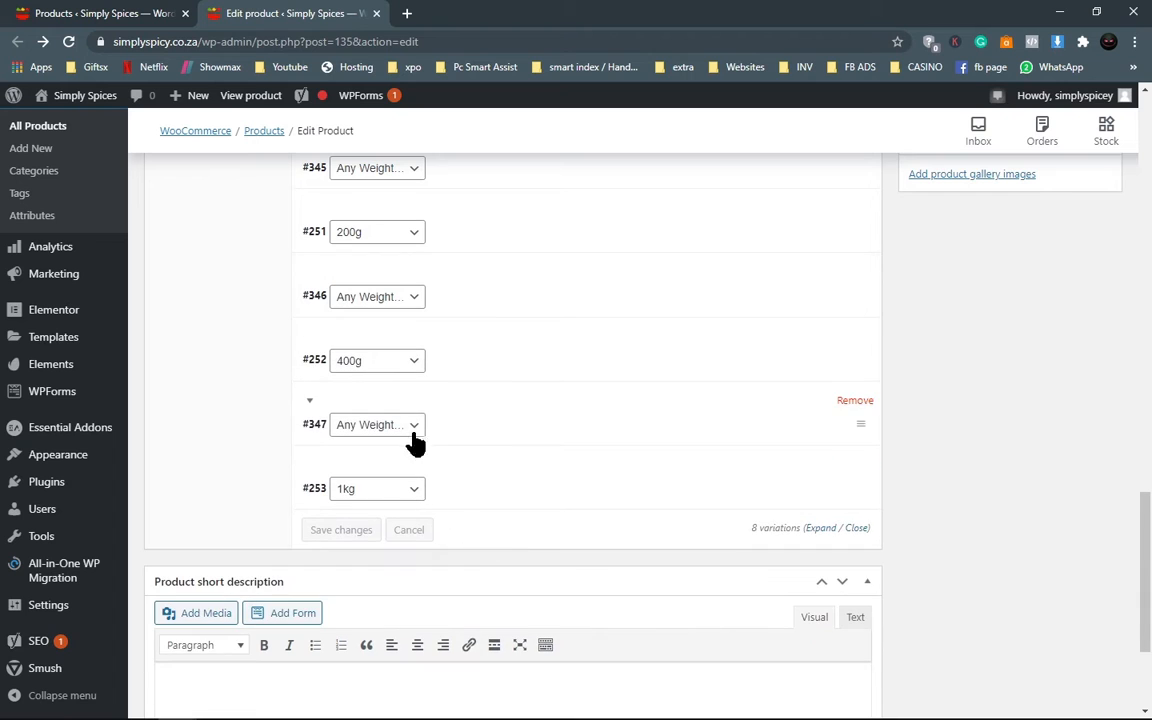
click(455, 505)
scroll(452, 504, down, 1)
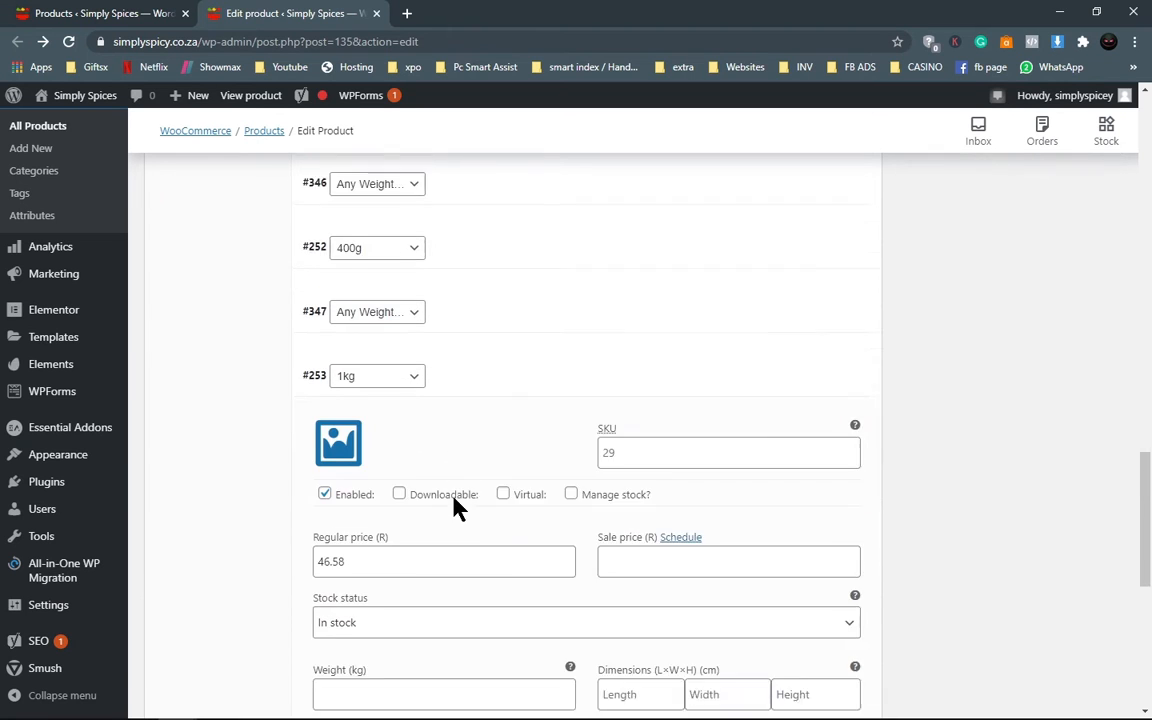
scroll(468, 470, up, 1)
click(470, 437)
scroll(452, 462, up, 2)
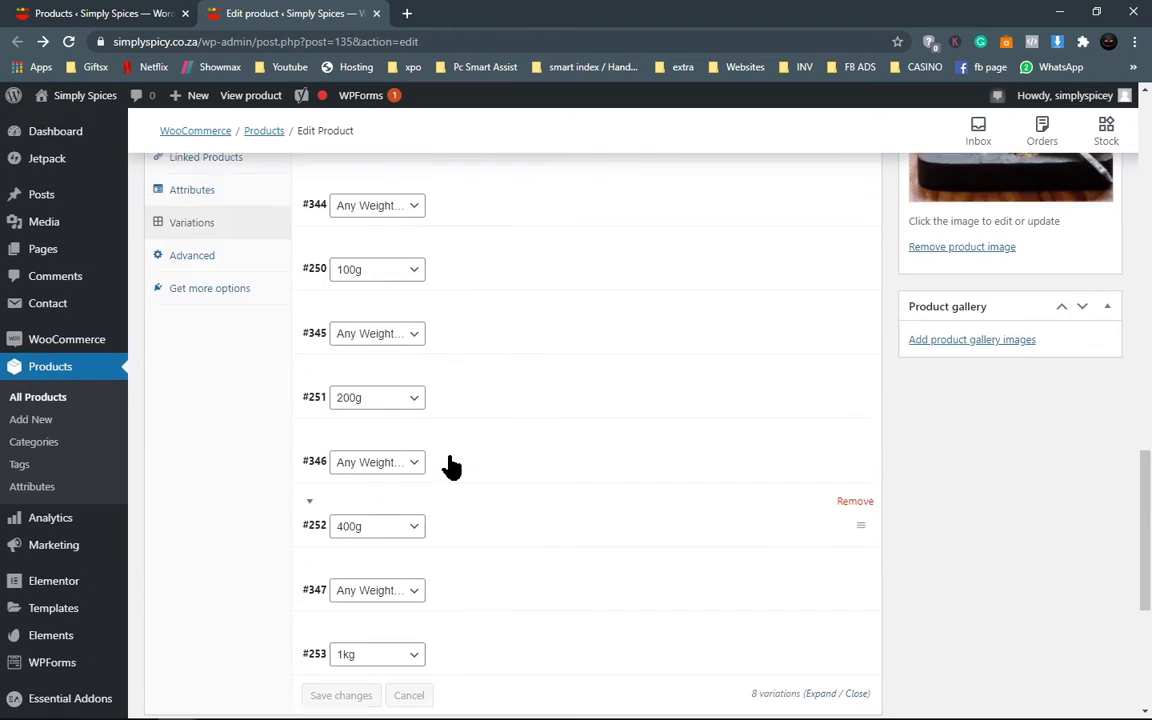
Go to the product short description and place the cursor in its editor
scroll(445, 480, down, 3)
scroll(445, 485, down, 1)
click(310, 514)
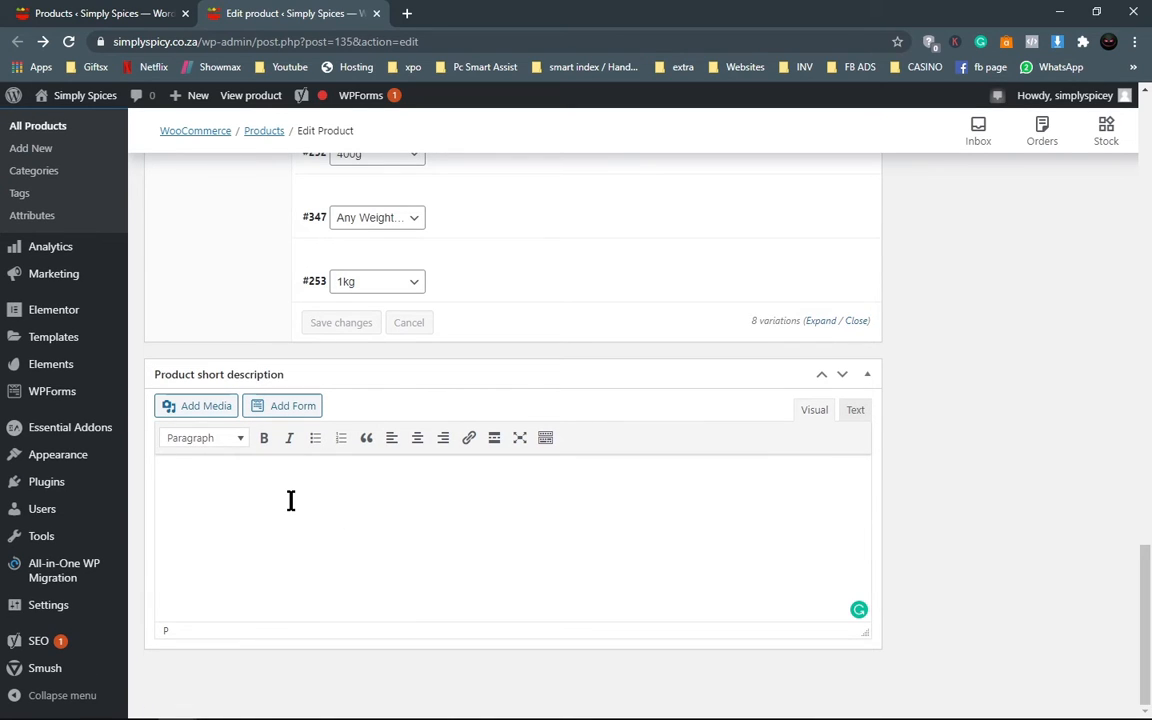
Try out adding a product gallery image by selecting the red pepper picture, and close the media library without adding it
scroll(311, 514, up, 6)
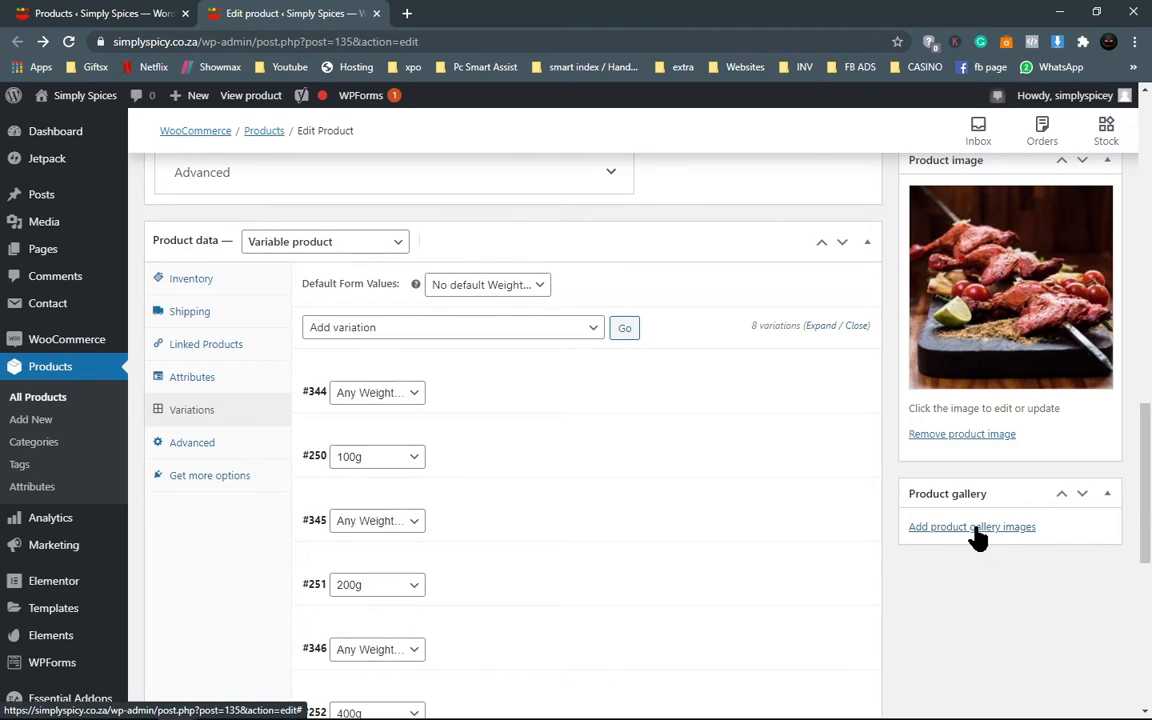
click(975, 530)
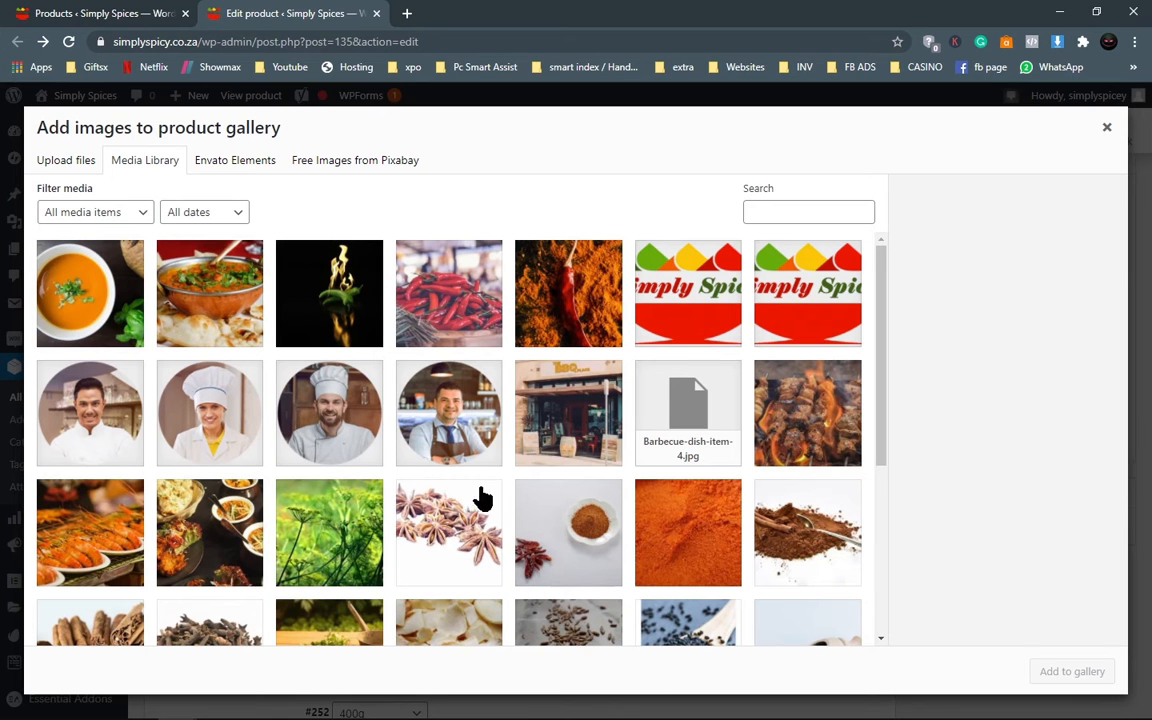
click(458, 546)
click(545, 540)
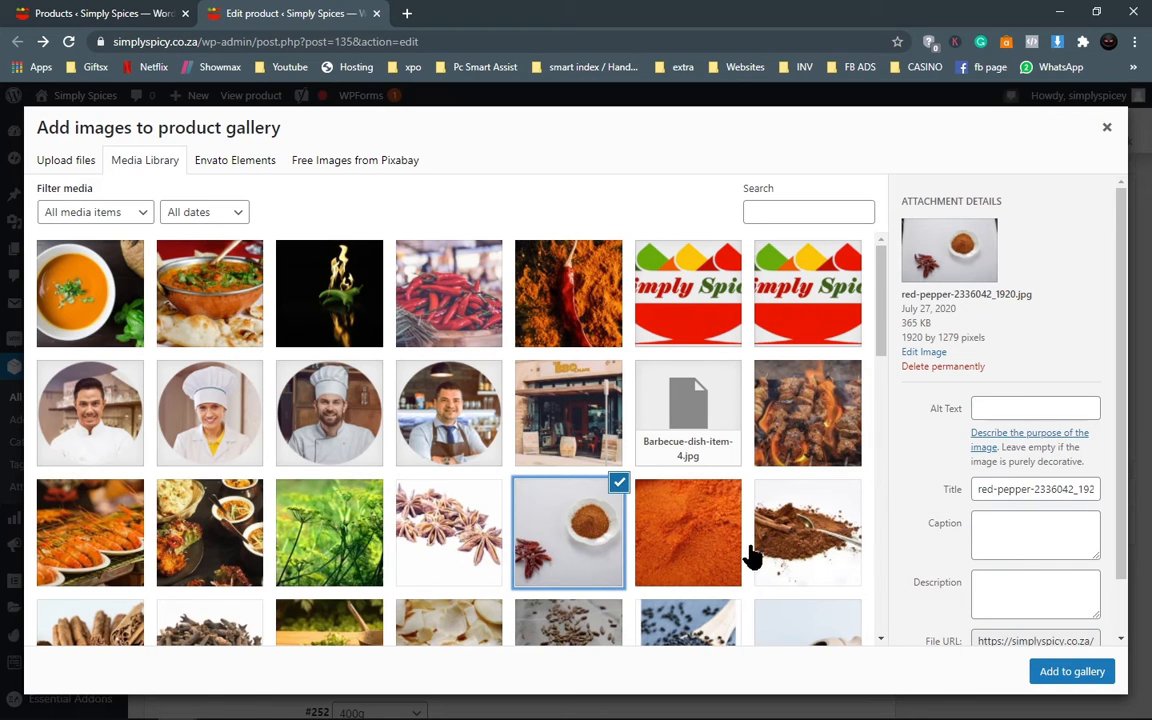
click(1107, 131)
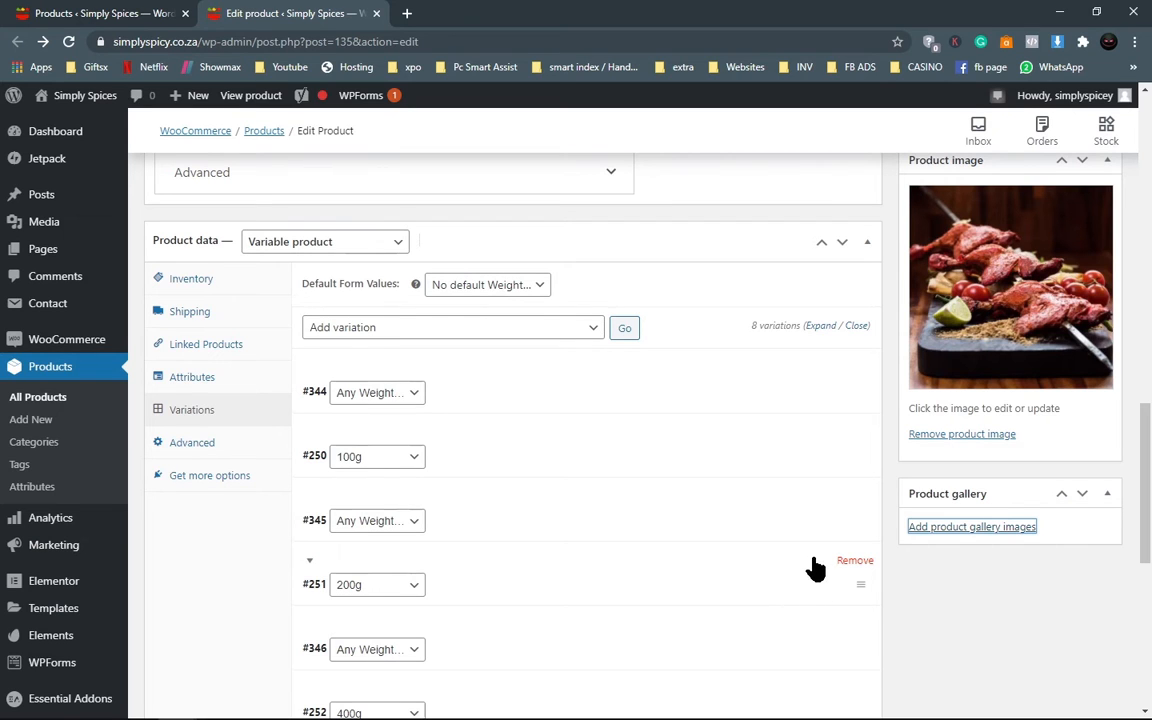
Review the advanced product data, including purchase note and menu order, and the recommended extensions, and return to the main description area
scroll(410, 378, down, 1)
scroll(410, 378, down, 3)
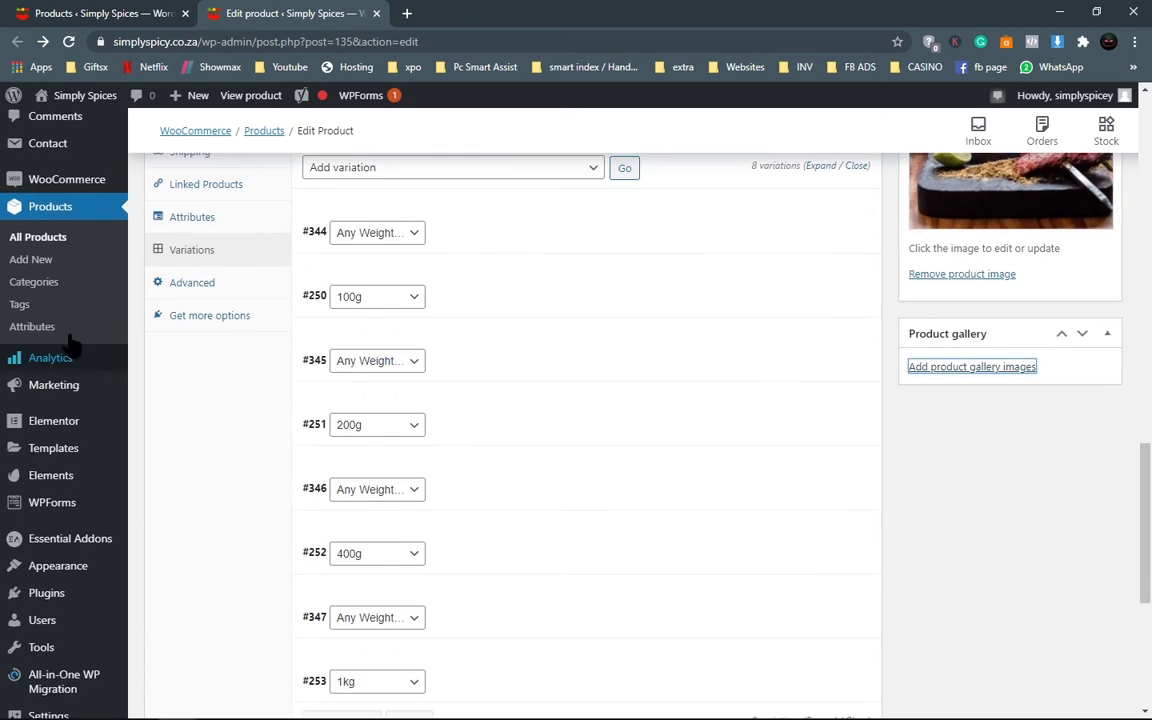
click(190, 284)
scroll(222, 318, up, 2)
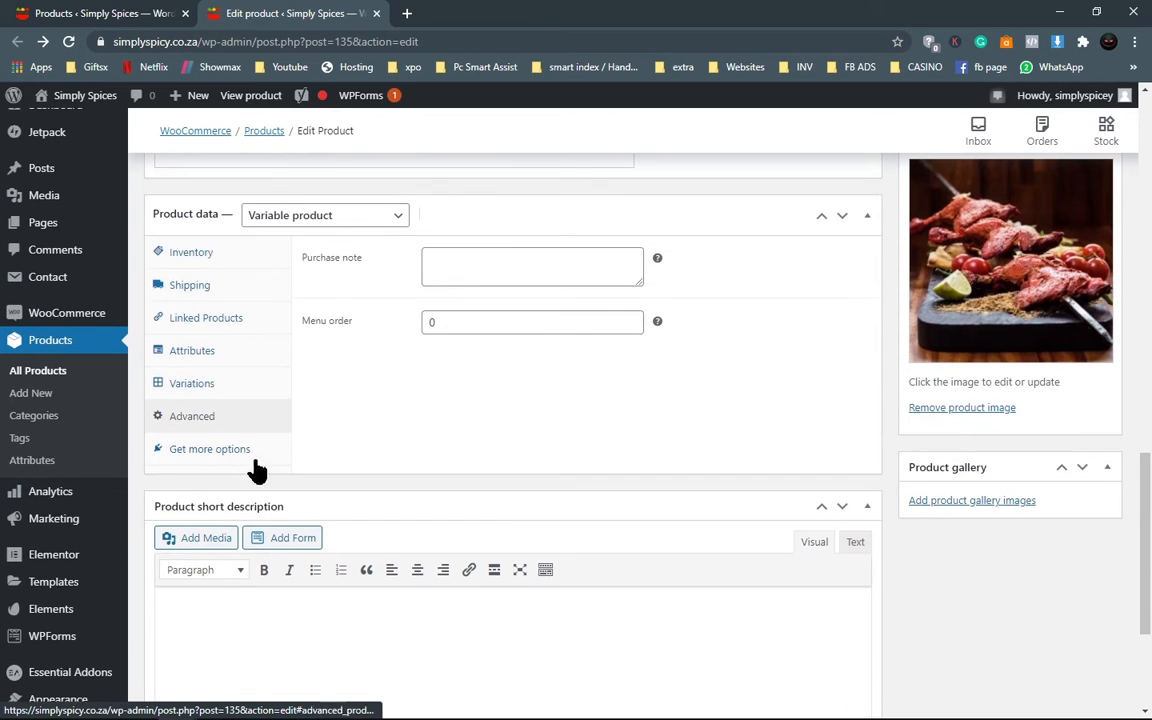
drag(455, 322, 365, 342)
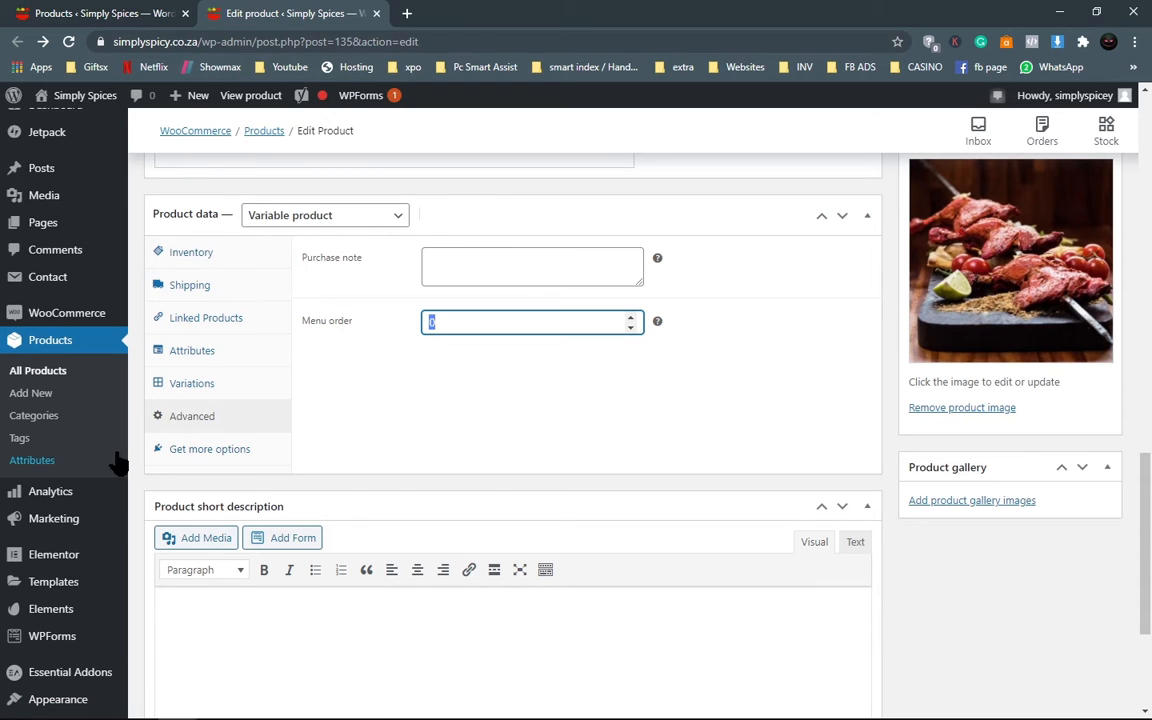
click(195, 450)
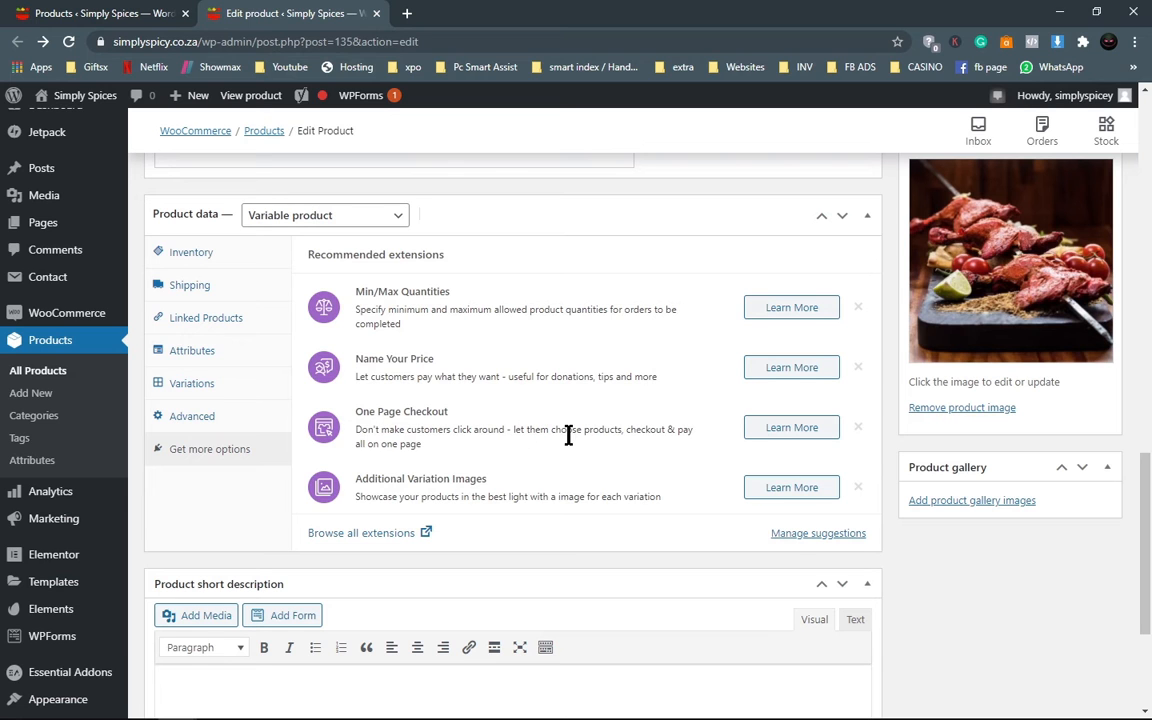
scroll(283, 515, up, 10)
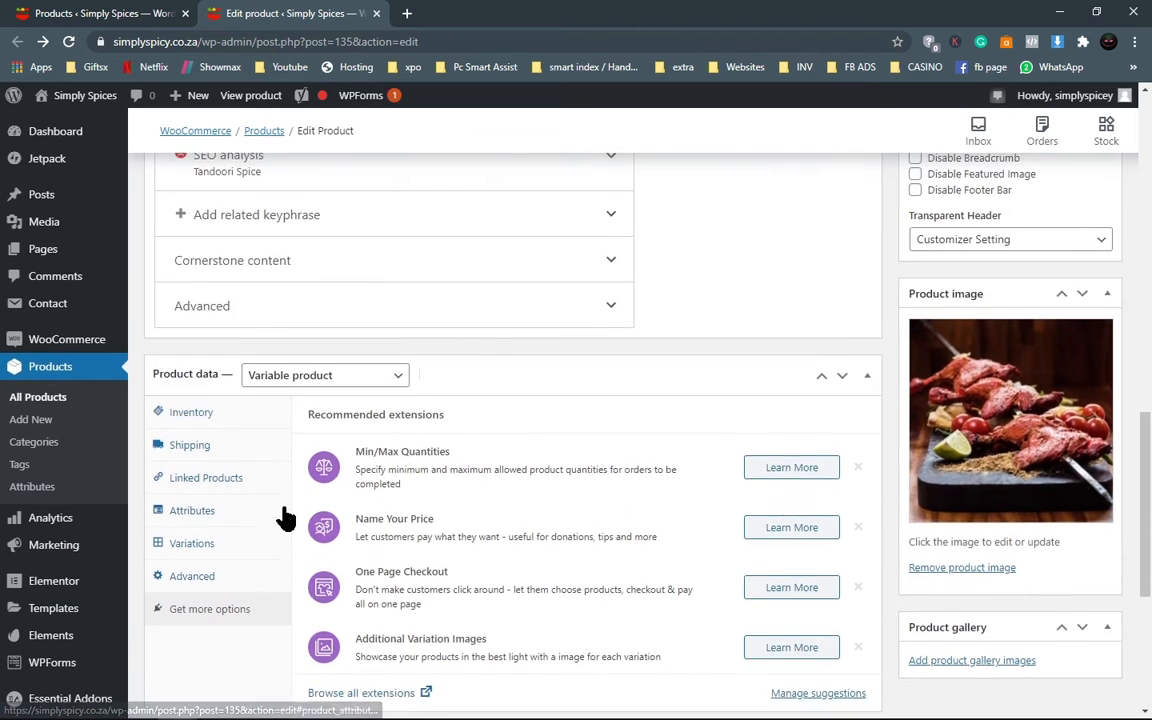
scroll(283, 528, up, 2)
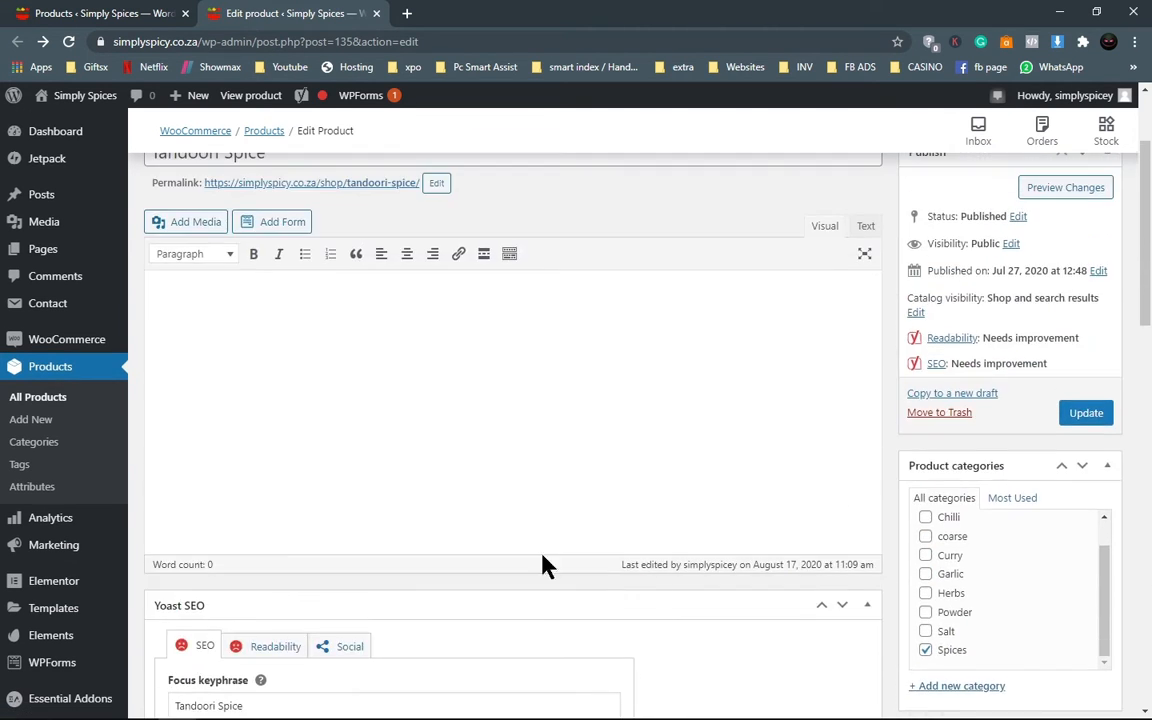
Review the Tandoori Spice edit page from the title and main description through the Yoast SEO section to the product short description
scroll(329, 419, up, 1)
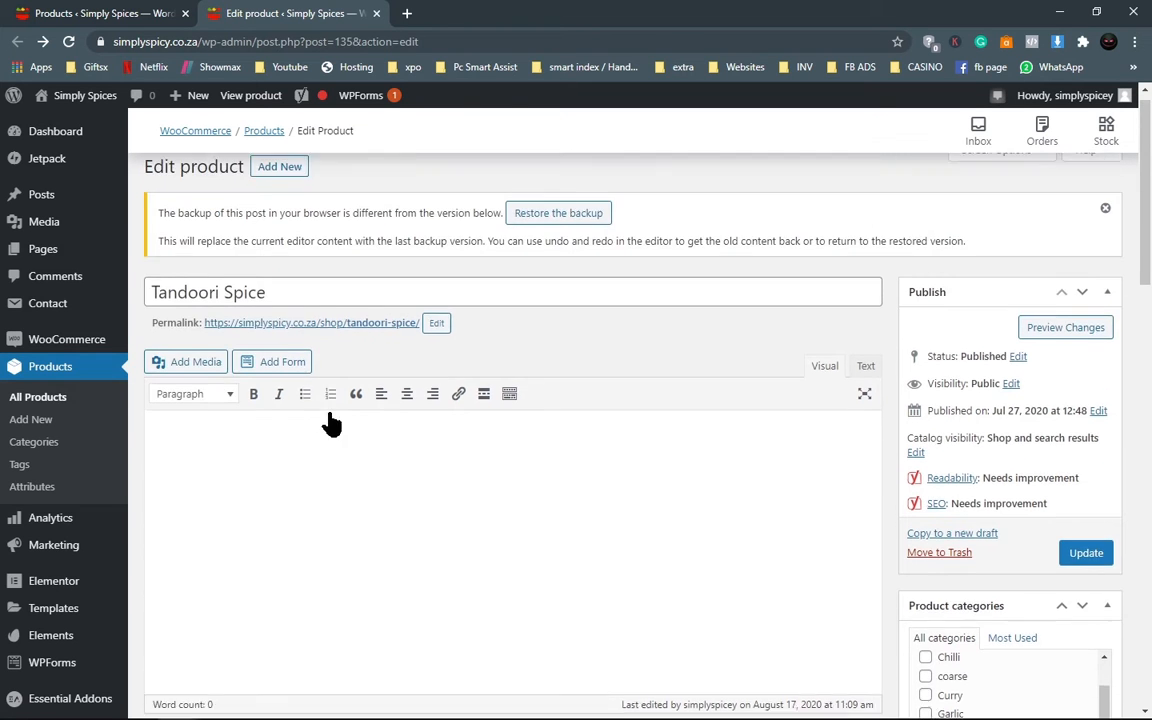
scroll(331, 414, down, 1)
scroll(331, 414, down, 10)
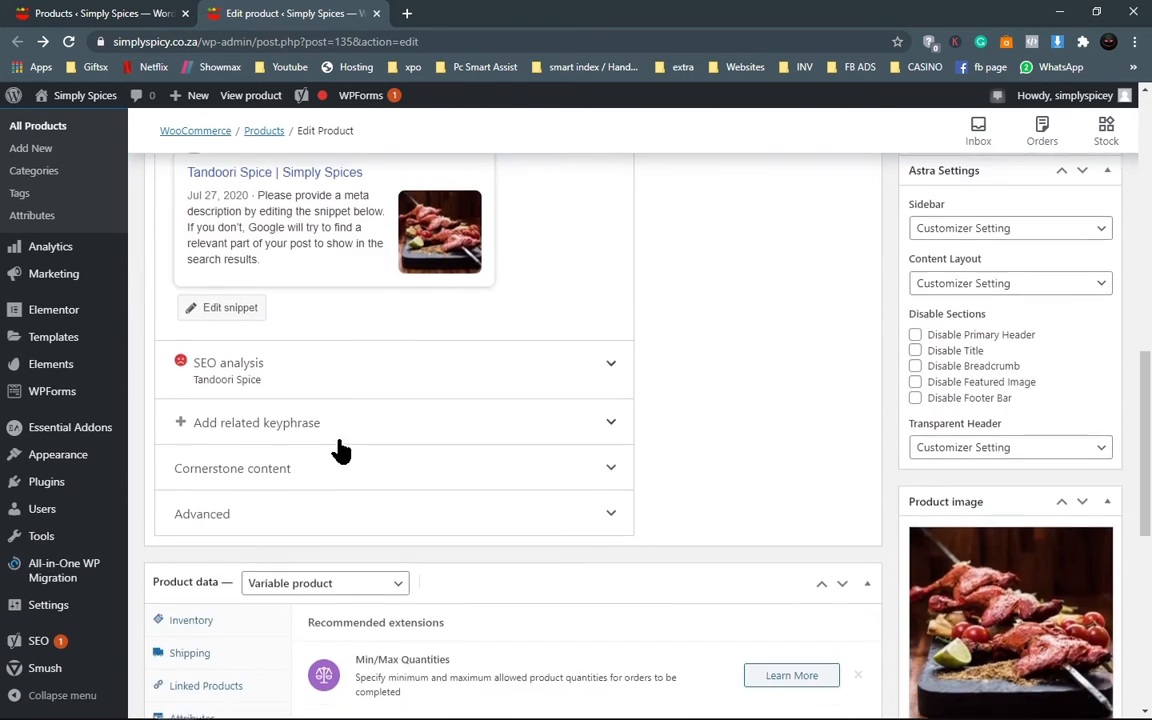
scroll(343, 466, down, 5)
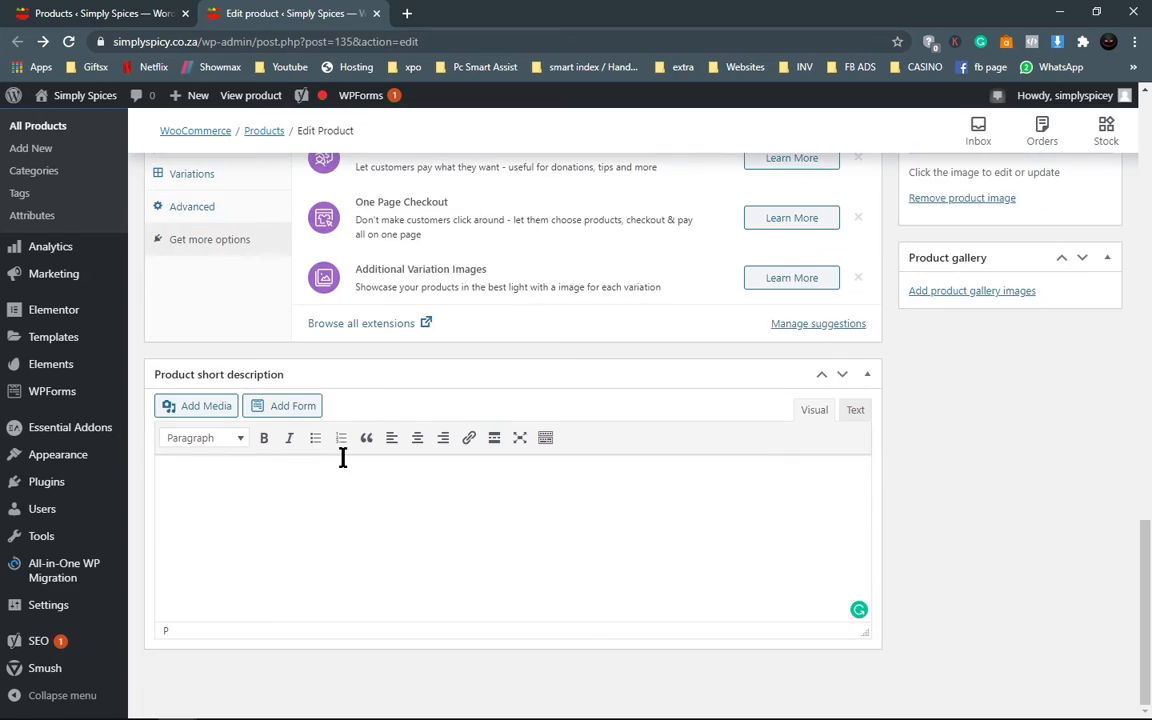
scroll(343, 466, up, 2)
scroll(343, 466, up, 9)
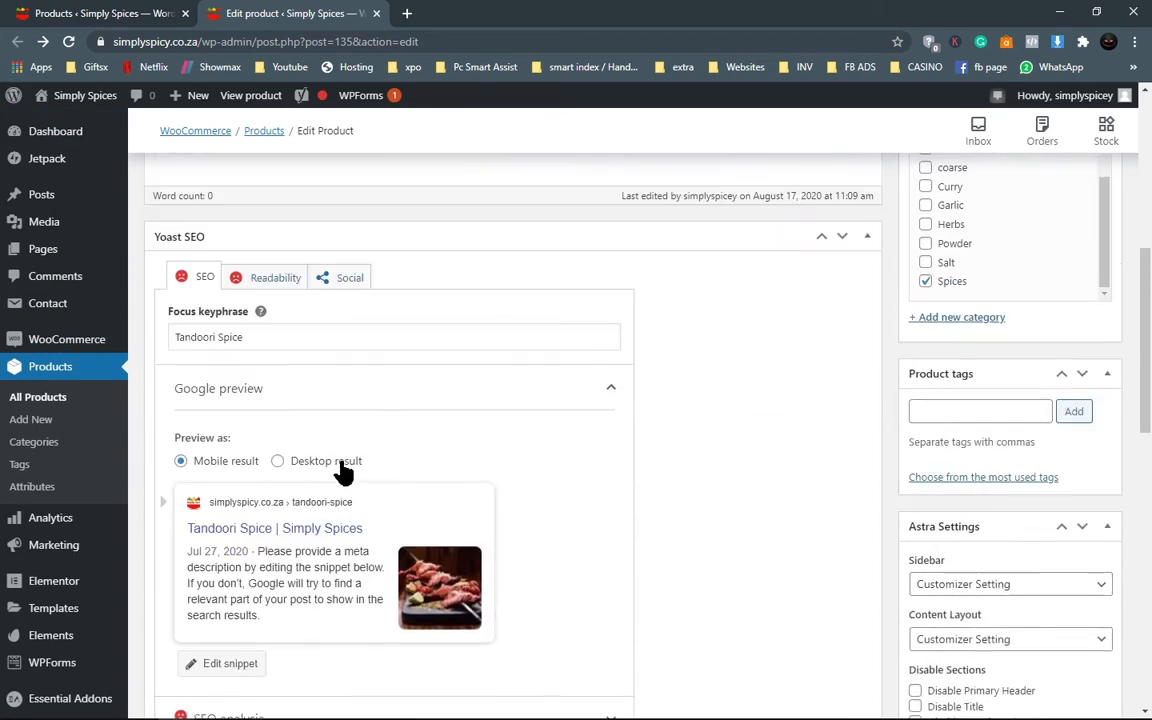
scroll(343, 466, up, 2)
scroll(340, 465, down, 6)
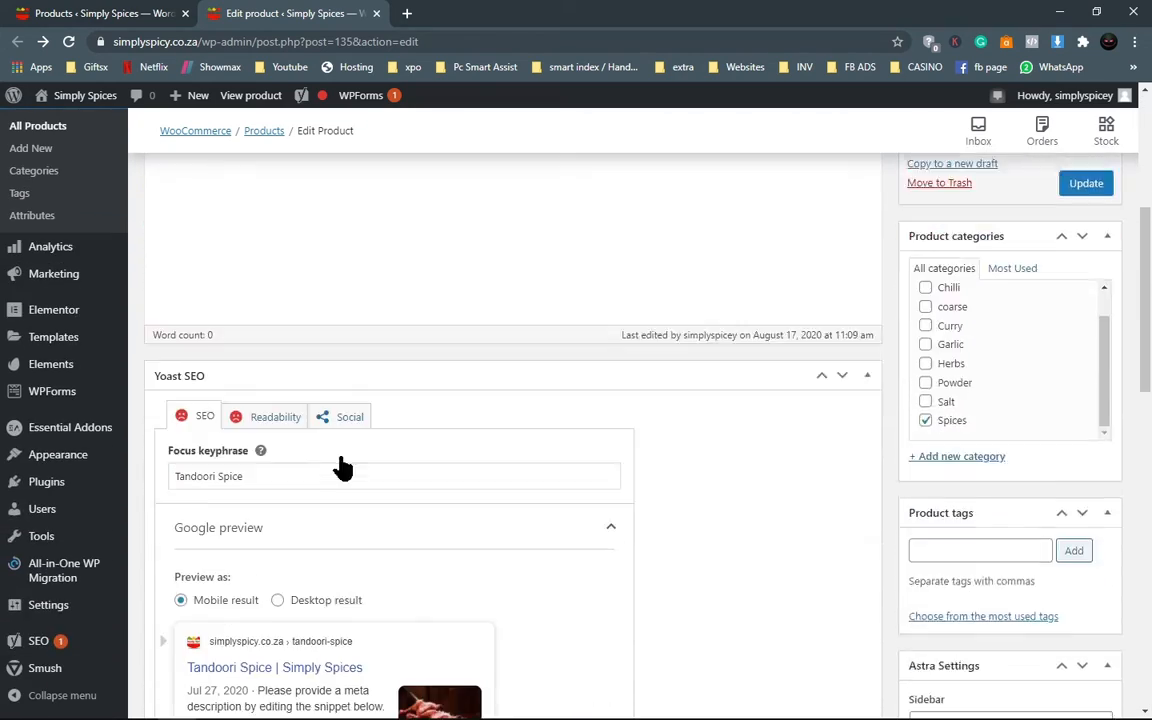
scroll(340, 470, down, 5)
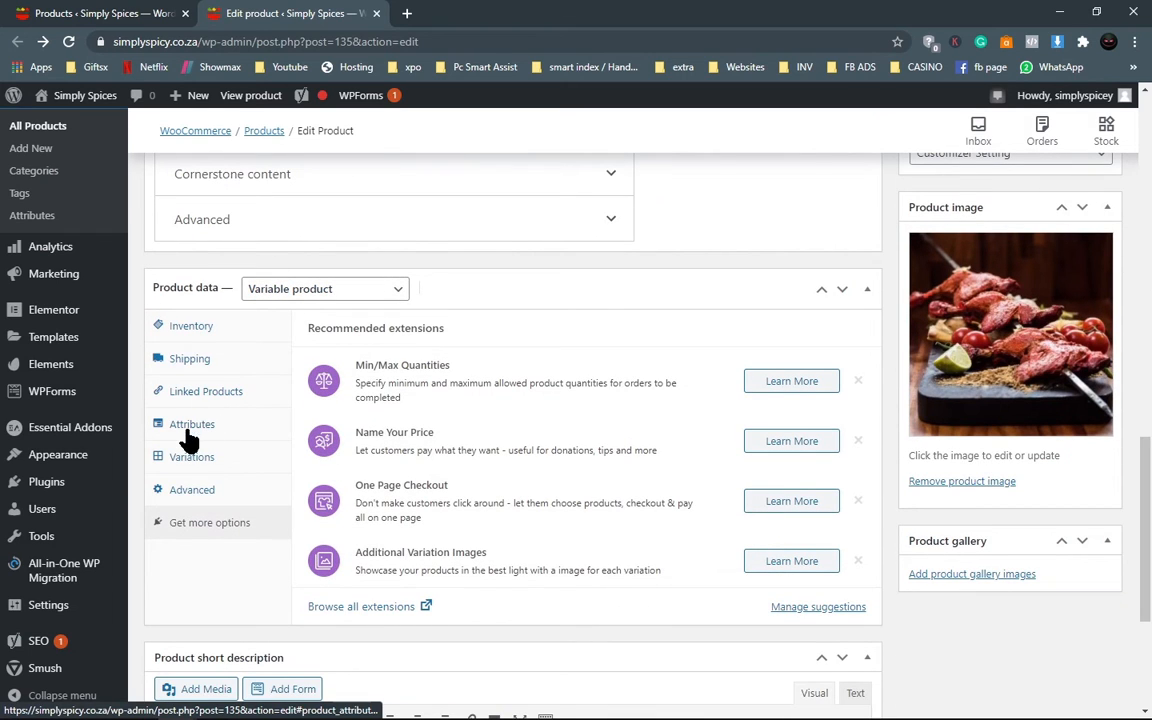
Expand the 100g variation in the product data to check its regular price, and return to the start of the product page
click(180, 466)
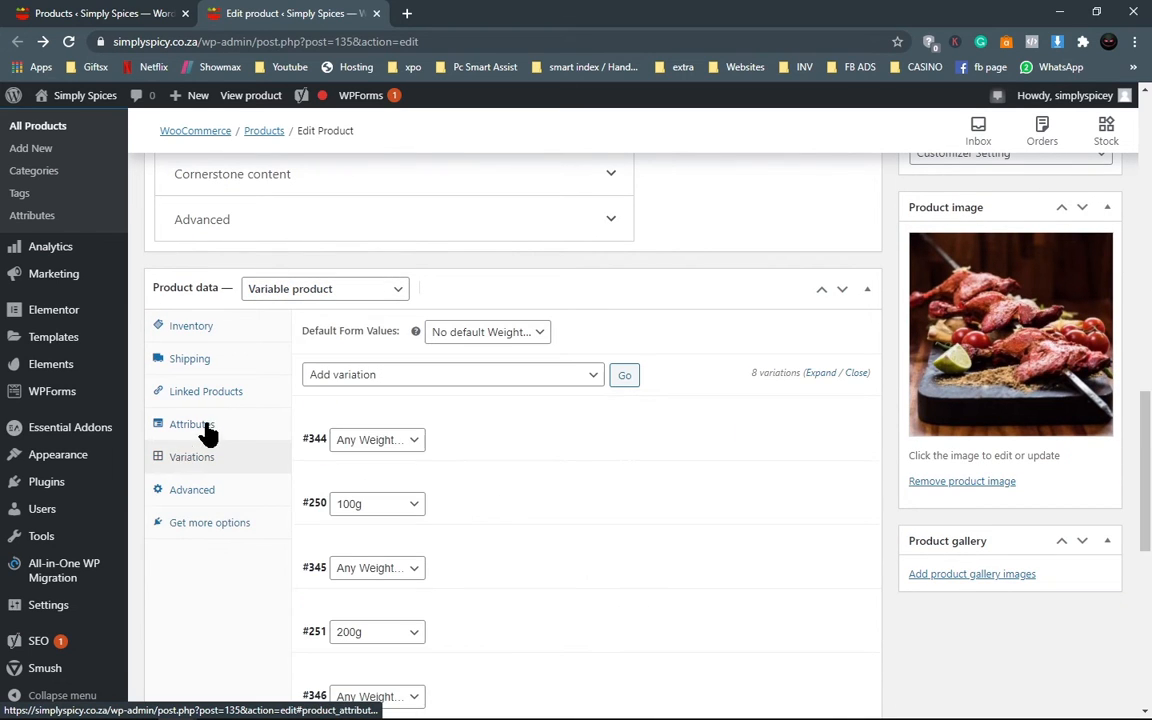
click(452, 508)
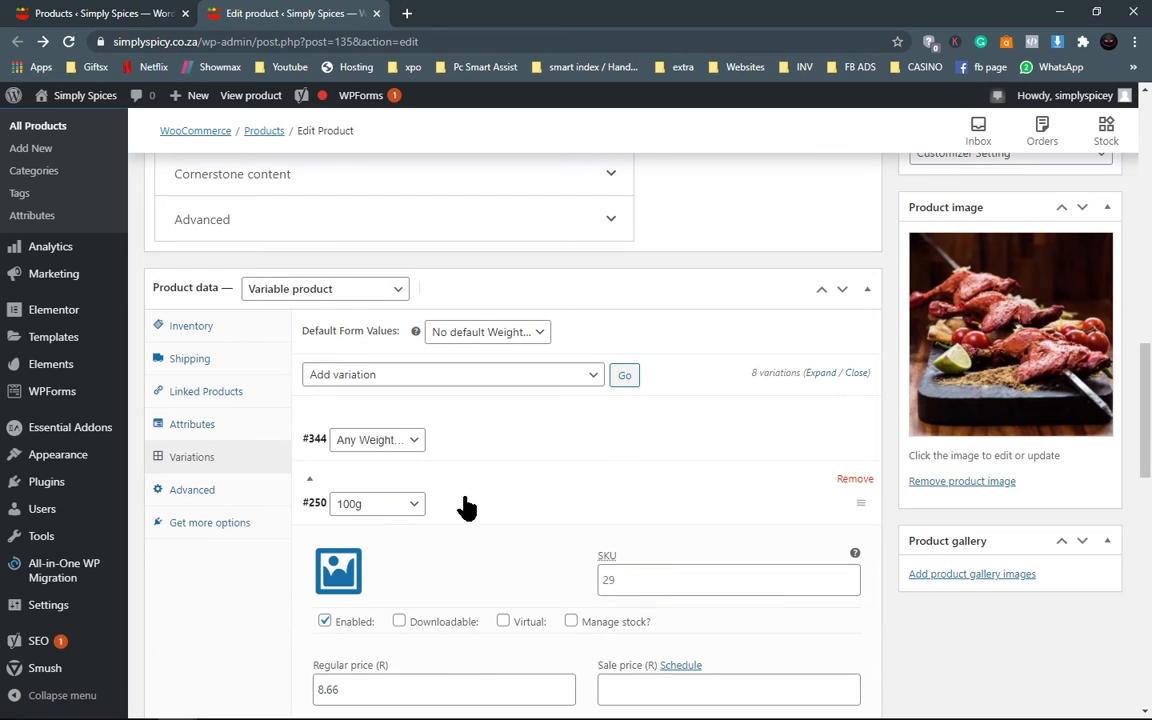
scroll(331, 573, down, 2)
click(354, 533)
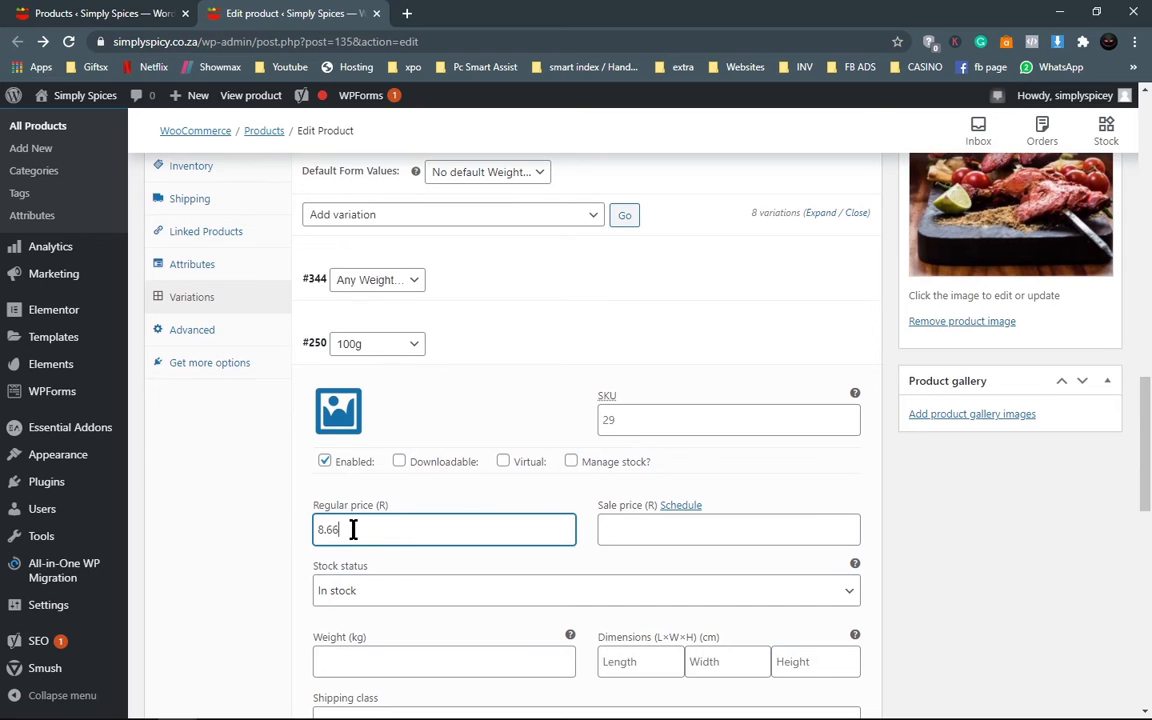
scroll(334, 548, up, 10)
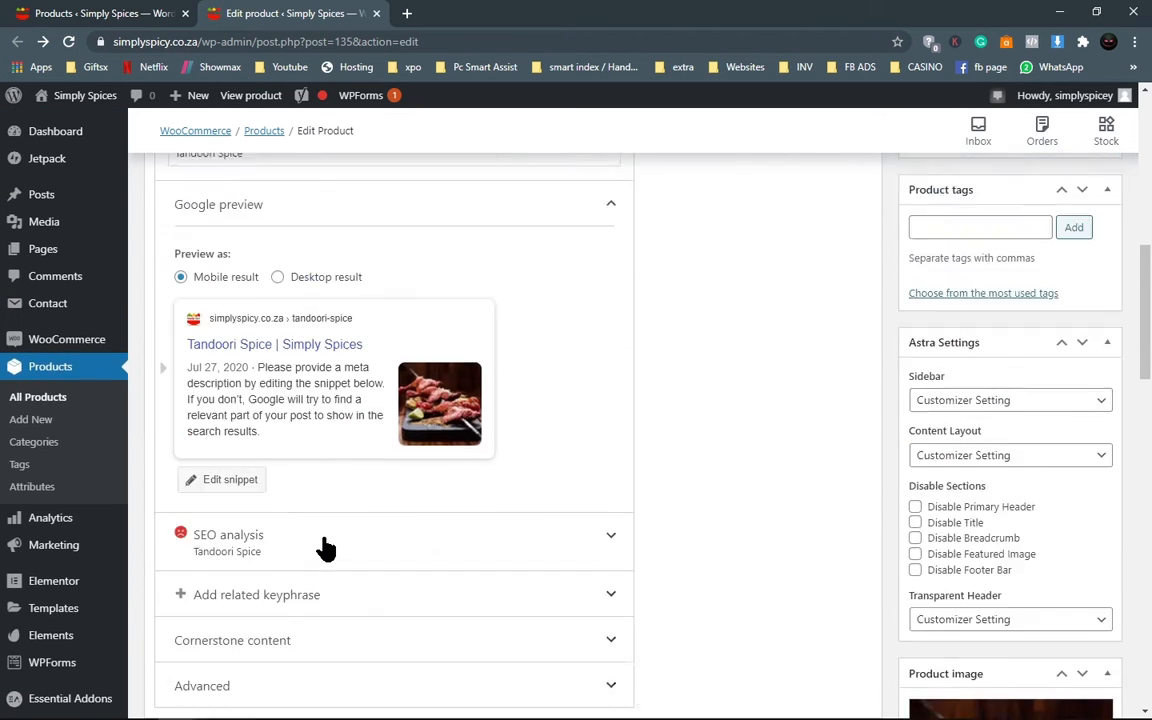
scroll(305, 540, up, 5)
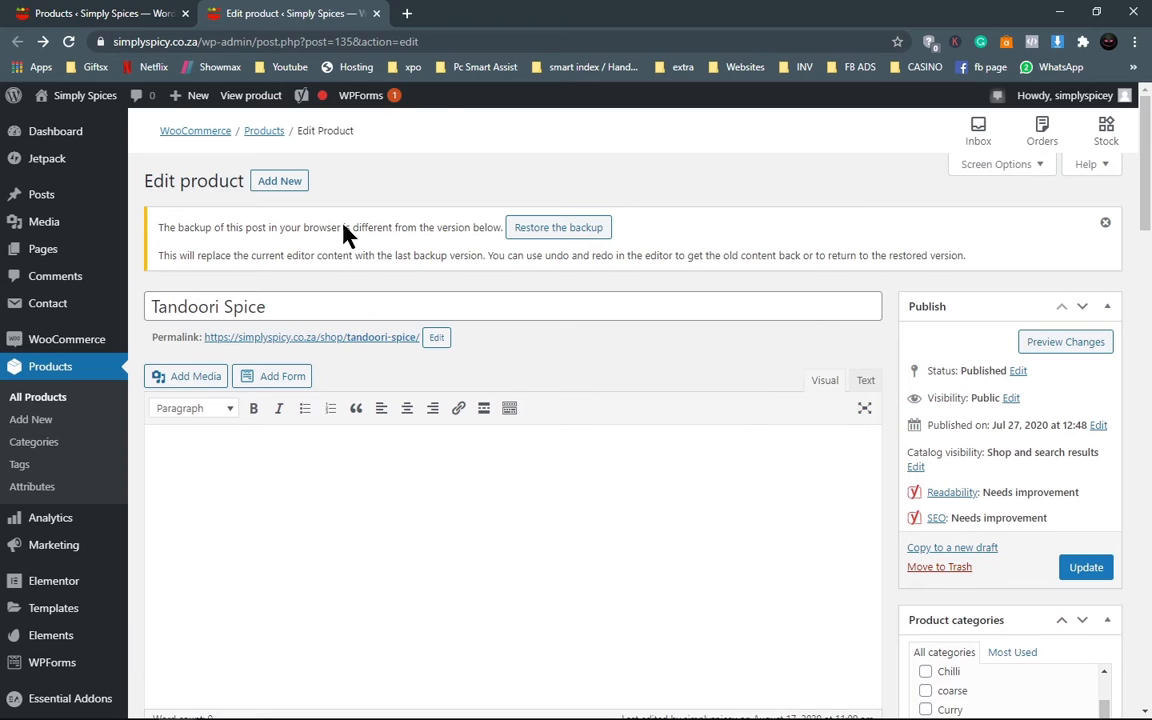
From the list of all products, export all columns, products and categories to a CSV file, including all custom meta
click(33, 406)
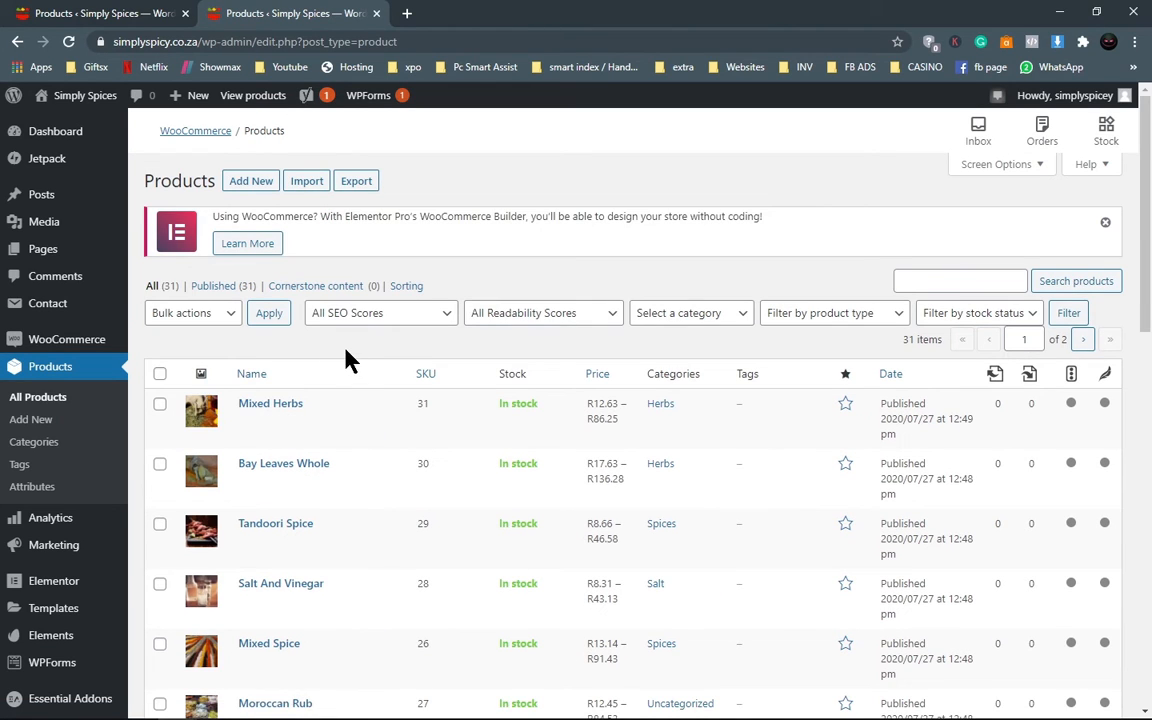
click(358, 185)
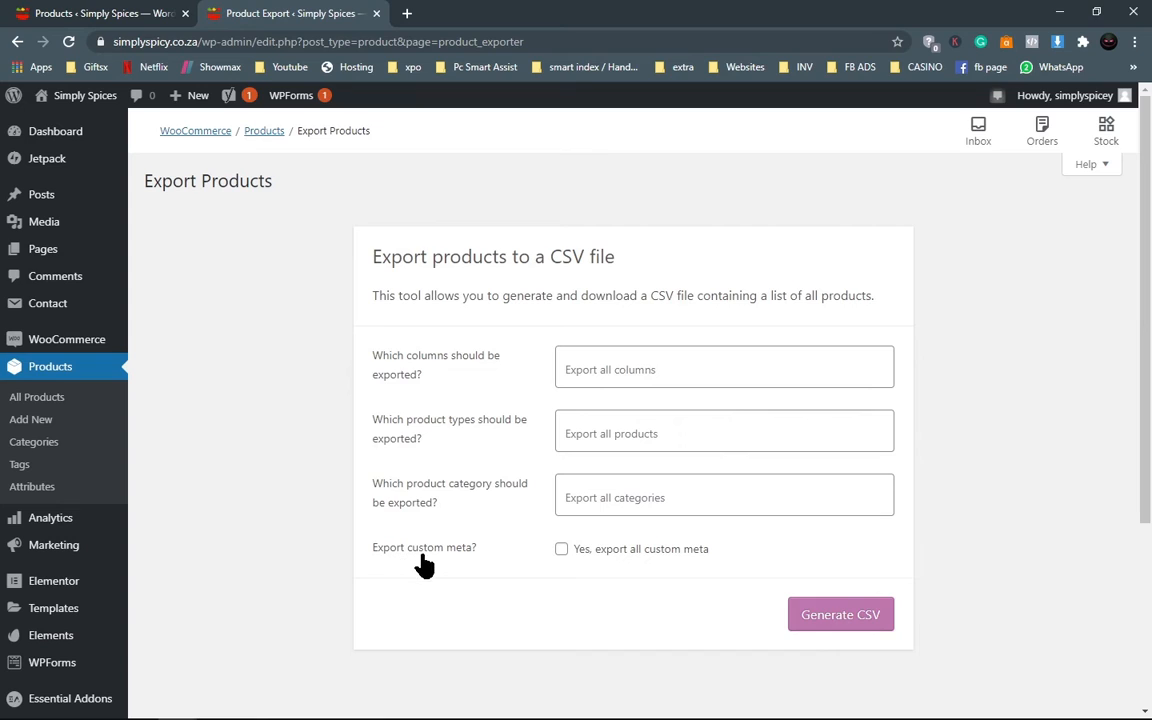
click(560, 551)
click(846, 626)
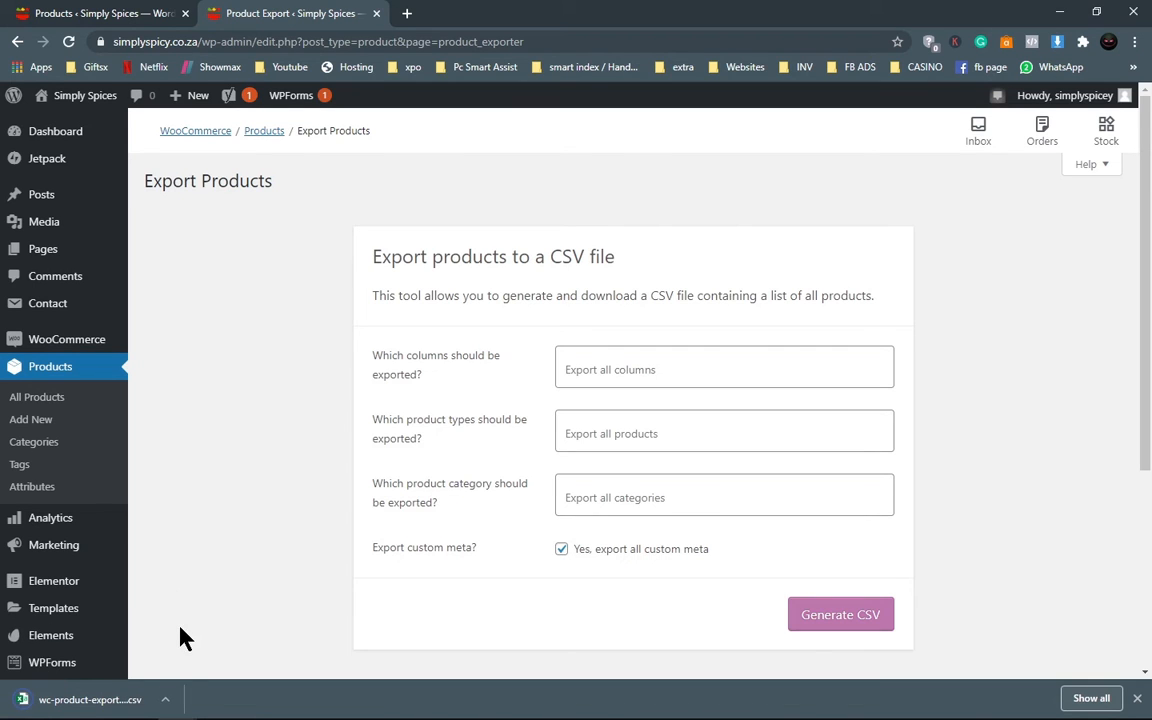
Open the downloaded product export CSV in Excel and widen the Name column to review the product and variation names
click(82, 700)
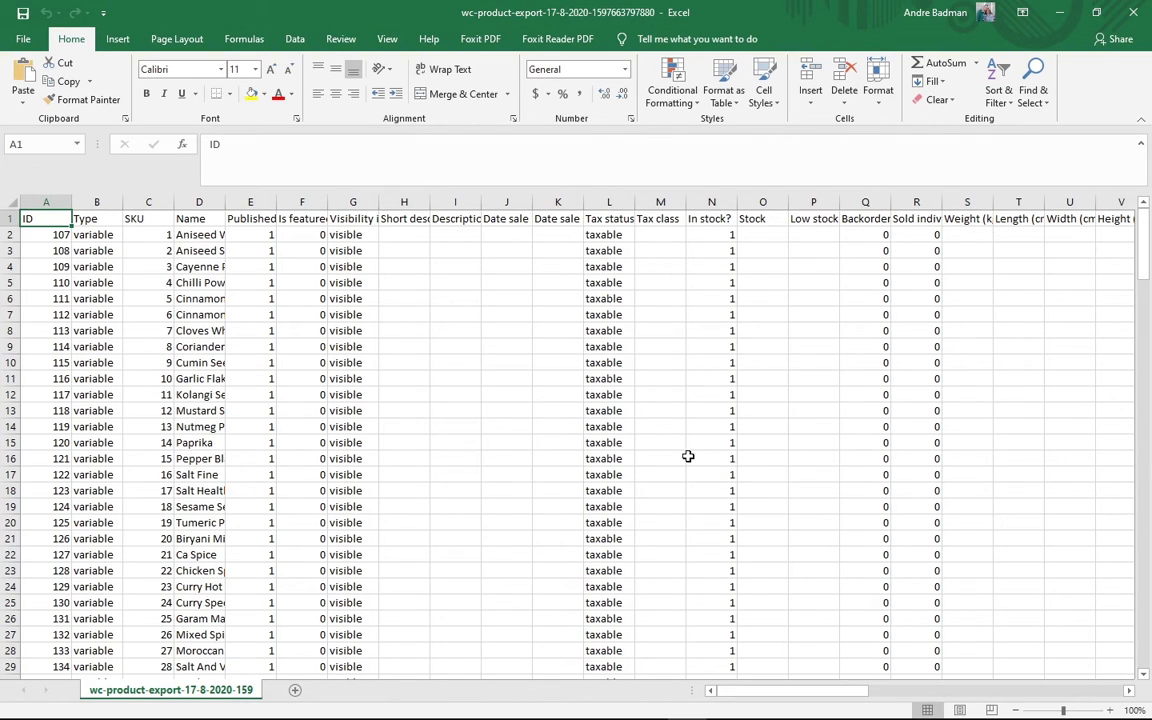
drag(222, 205, 325, 240)
drag(226, 237, 220, 553)
scroll(207, 452, down, 2)
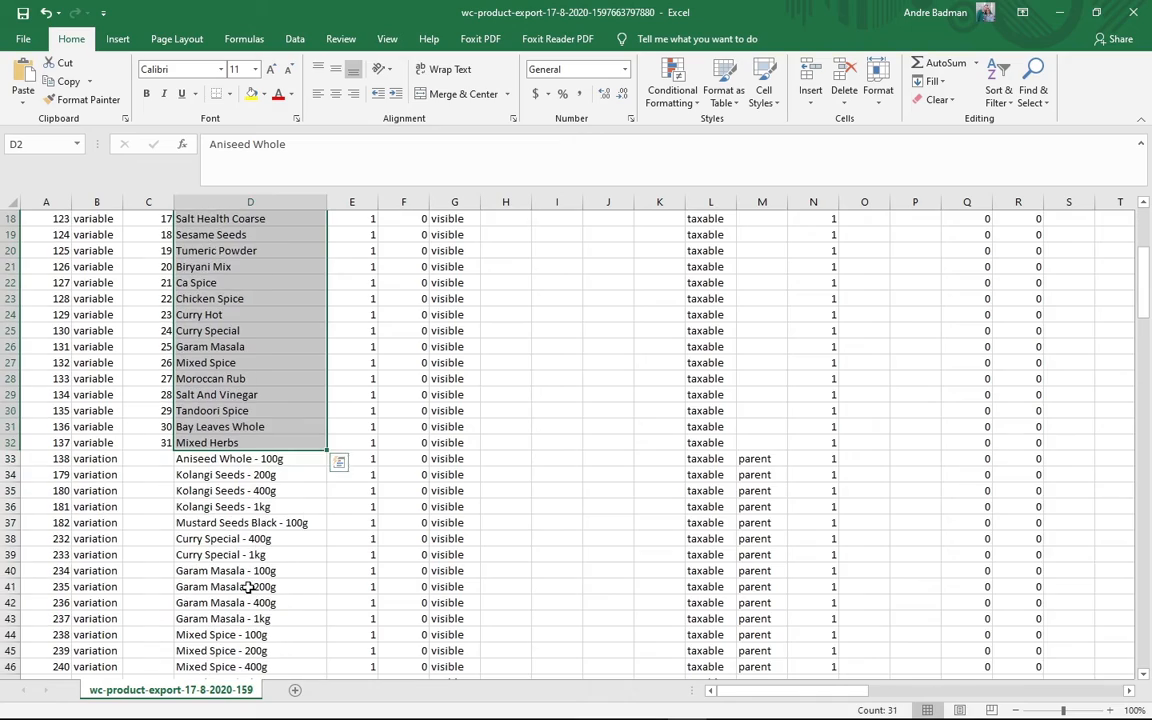
drag(205, 459, 208, 663)
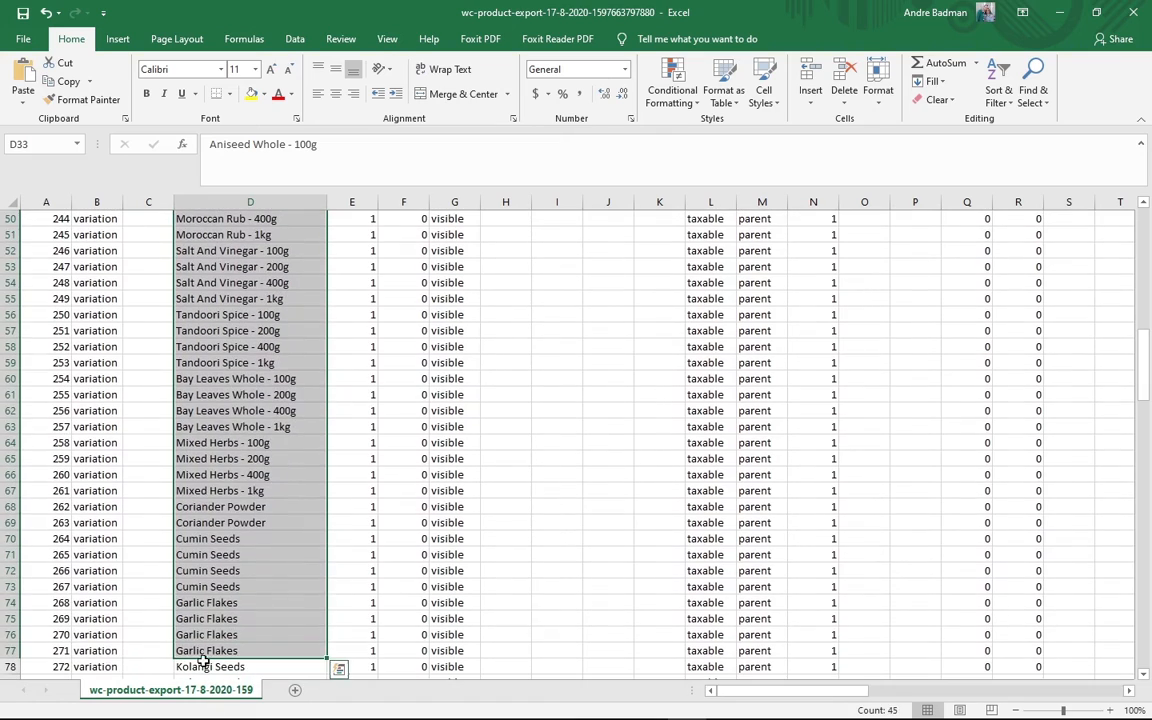
click(240, 572)
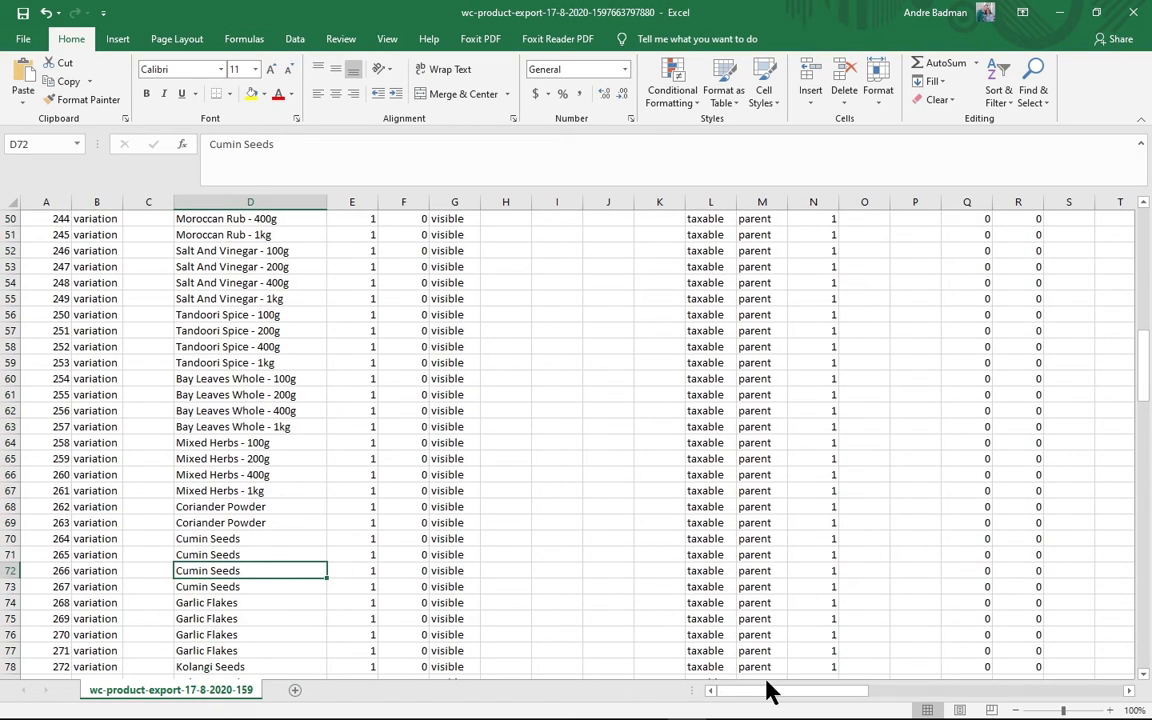
Check the variation prices in the Regular price column against its header
drag(753, 693, 880, 708)
click(676, 606)
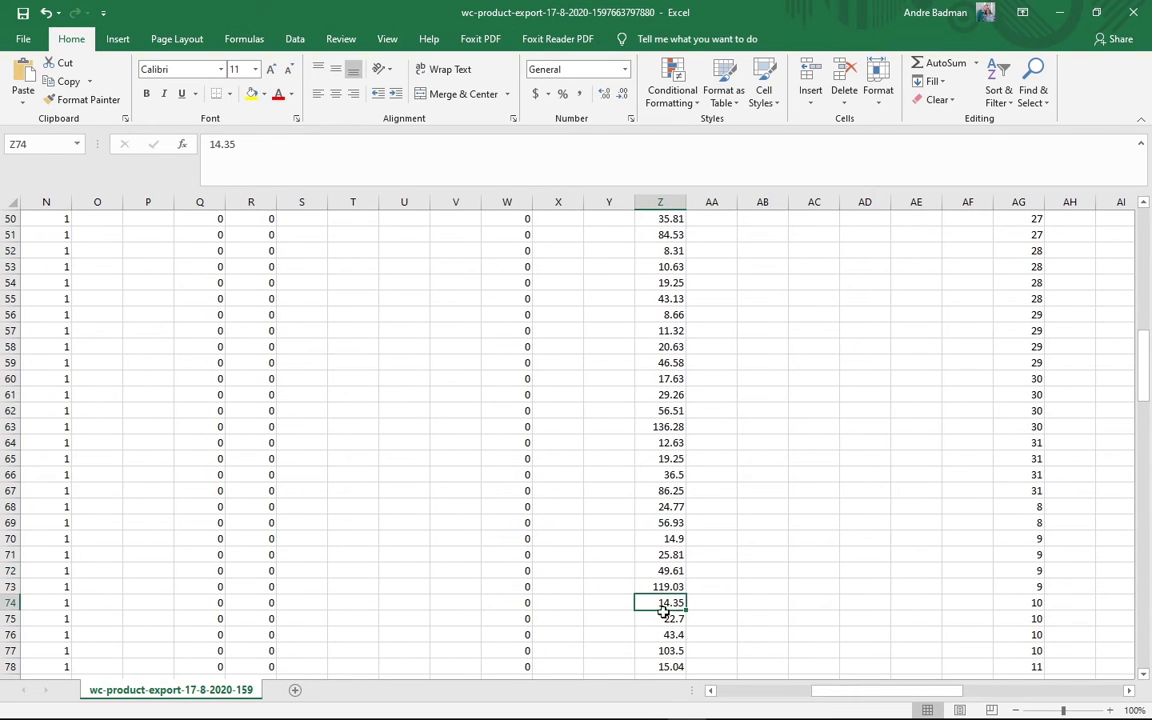
scroll(694, 581, up, 1)
scroll(694, 581, up, 16)
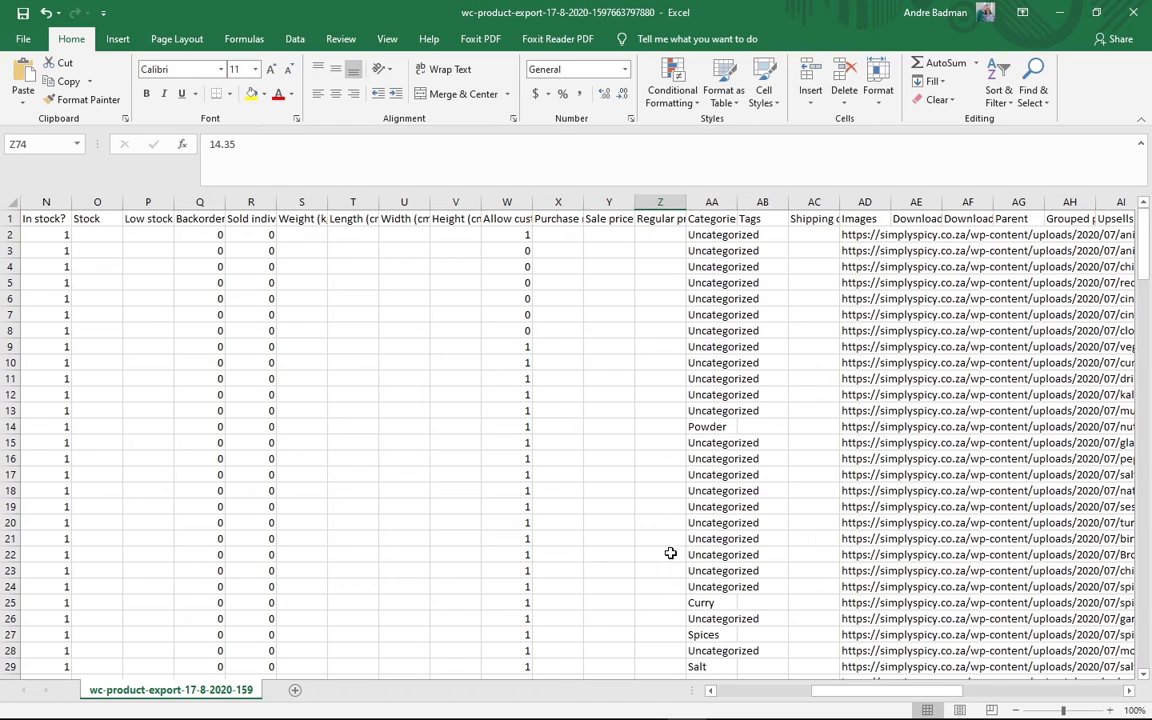
scroll(697, 637, down, 9)
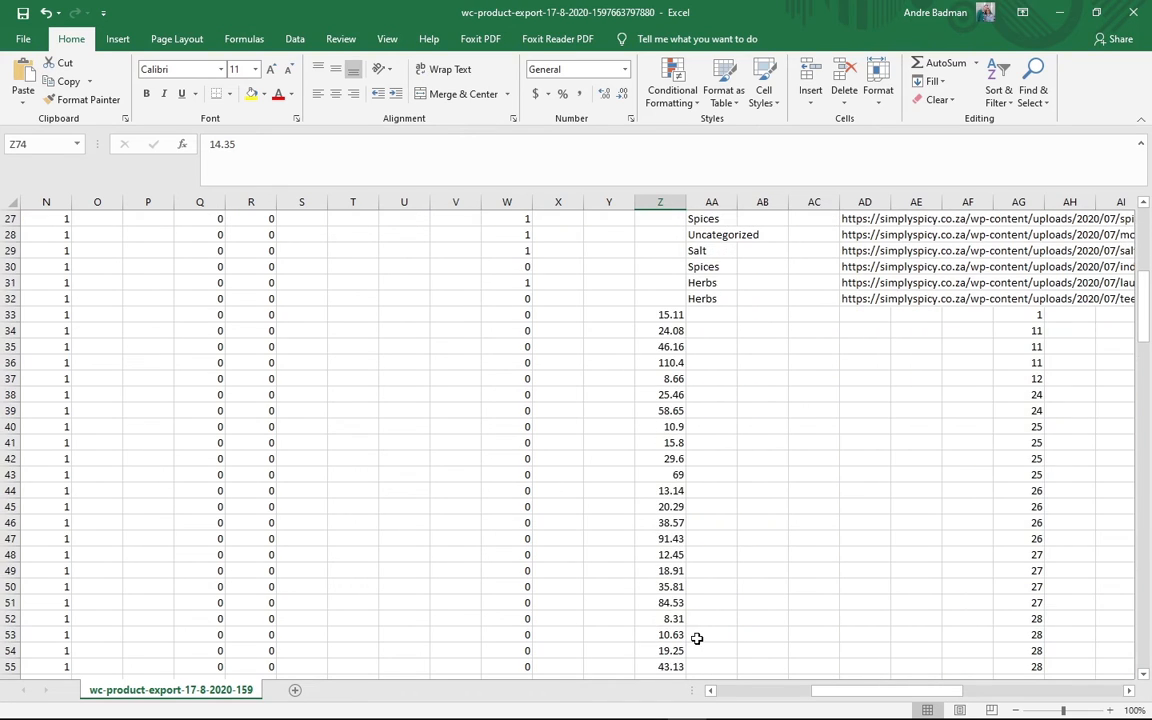
Return to the first product, Aniseed Whole, and view its category and image columns
drag(846, 698, 733, 699)
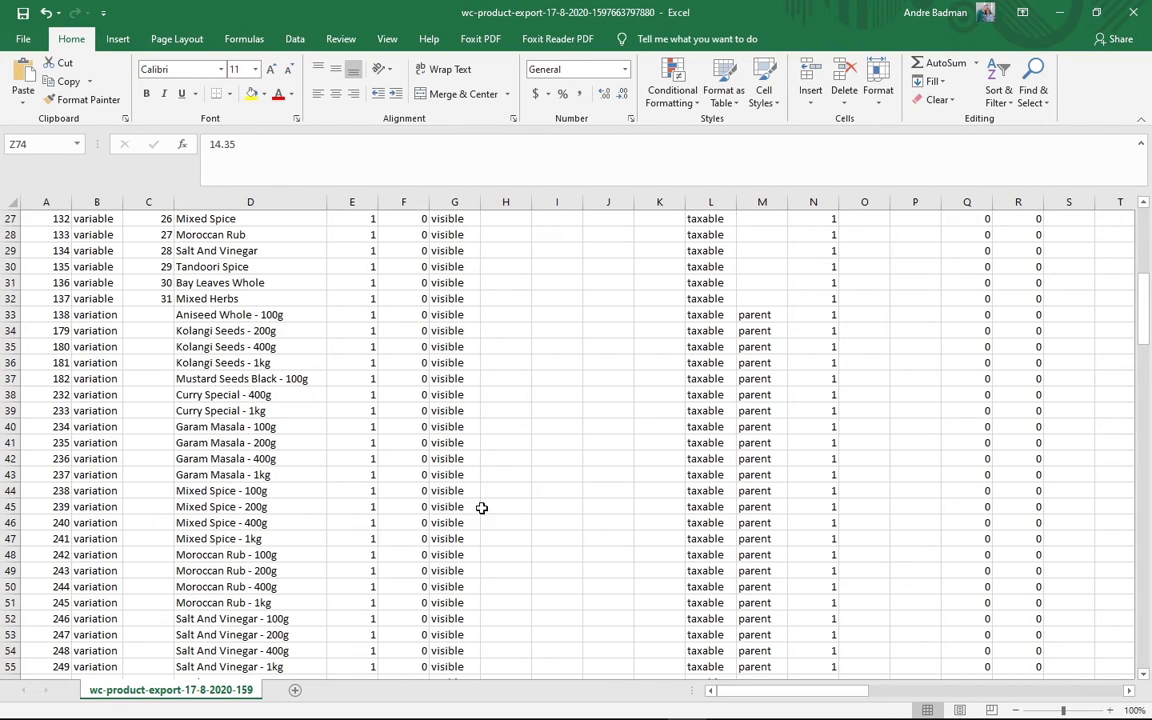
scroll(410, 507, up, 6)
scroll(246, 315, up, 3)
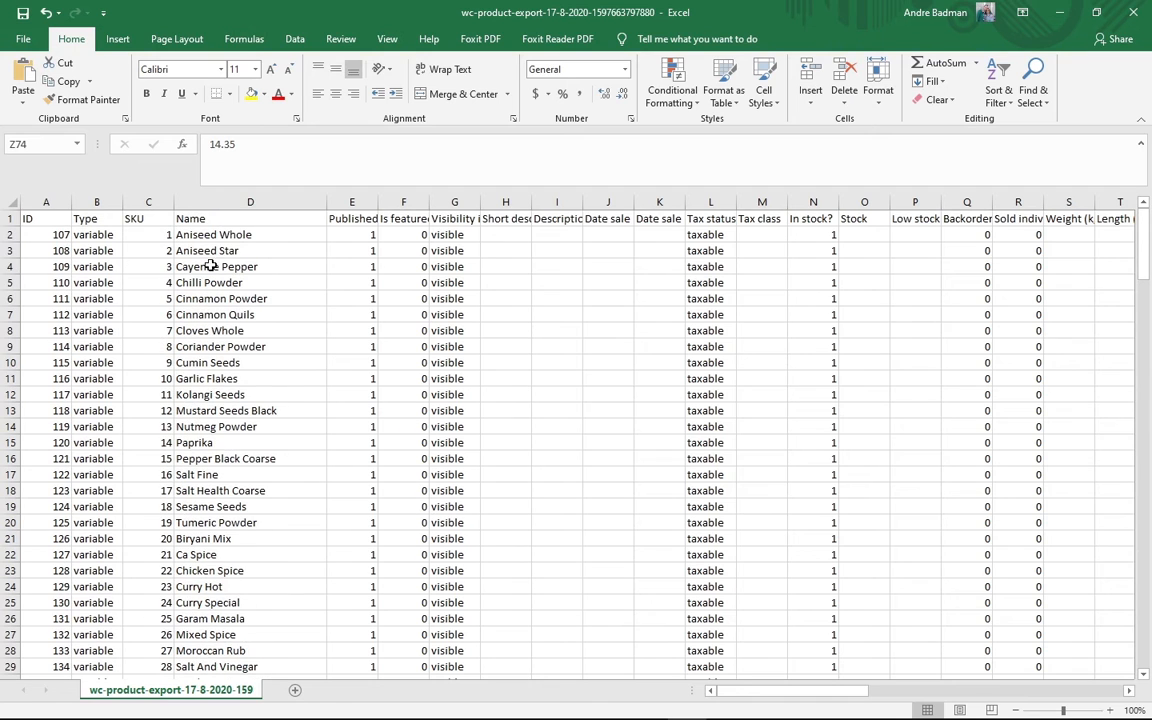
click(207, 233)
scroll(218, 470, down, 5)
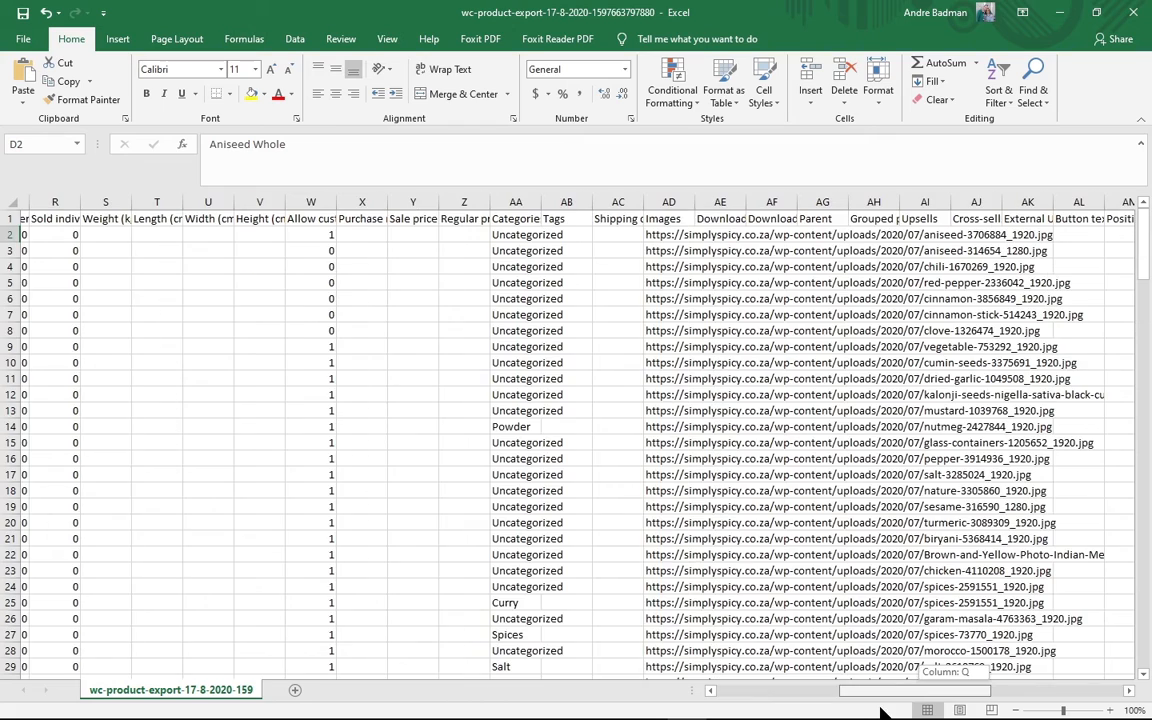
drag(879, 707, 854, 705)
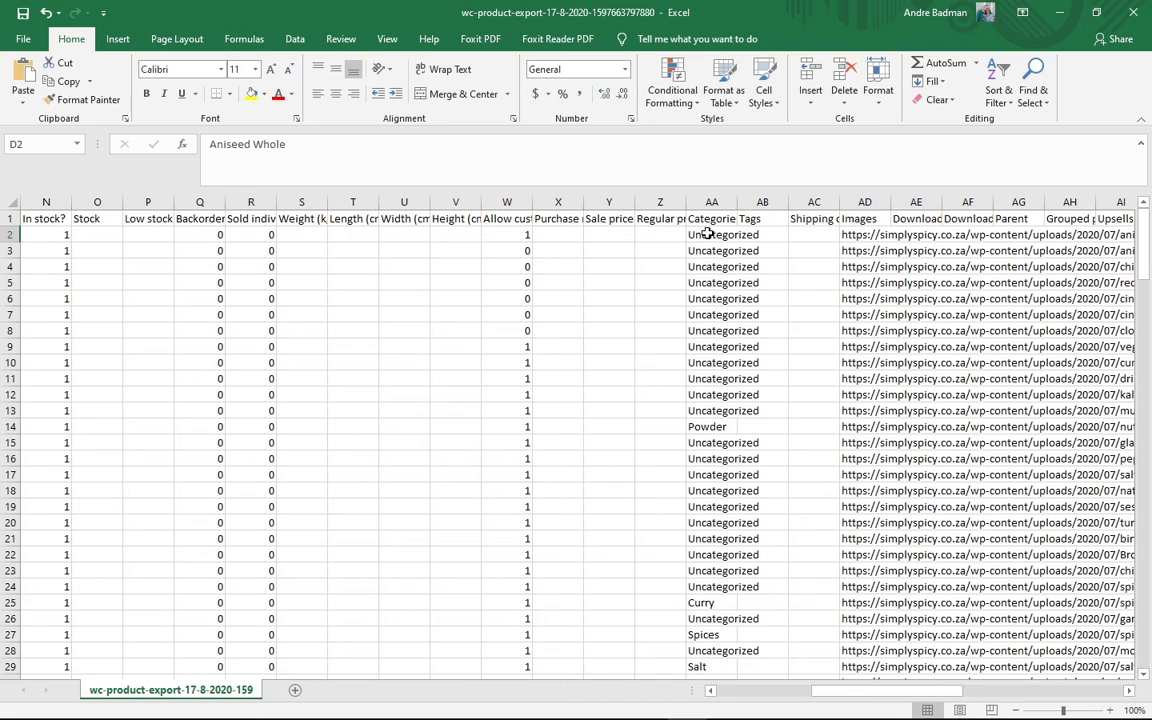
Examine the product categories in the Categories column, from the first product down to the herbs
mouse_move(712, 235)
mouse_down()
mouse_move(702, 410)
mouse_move(703, 243)
mouse_up()
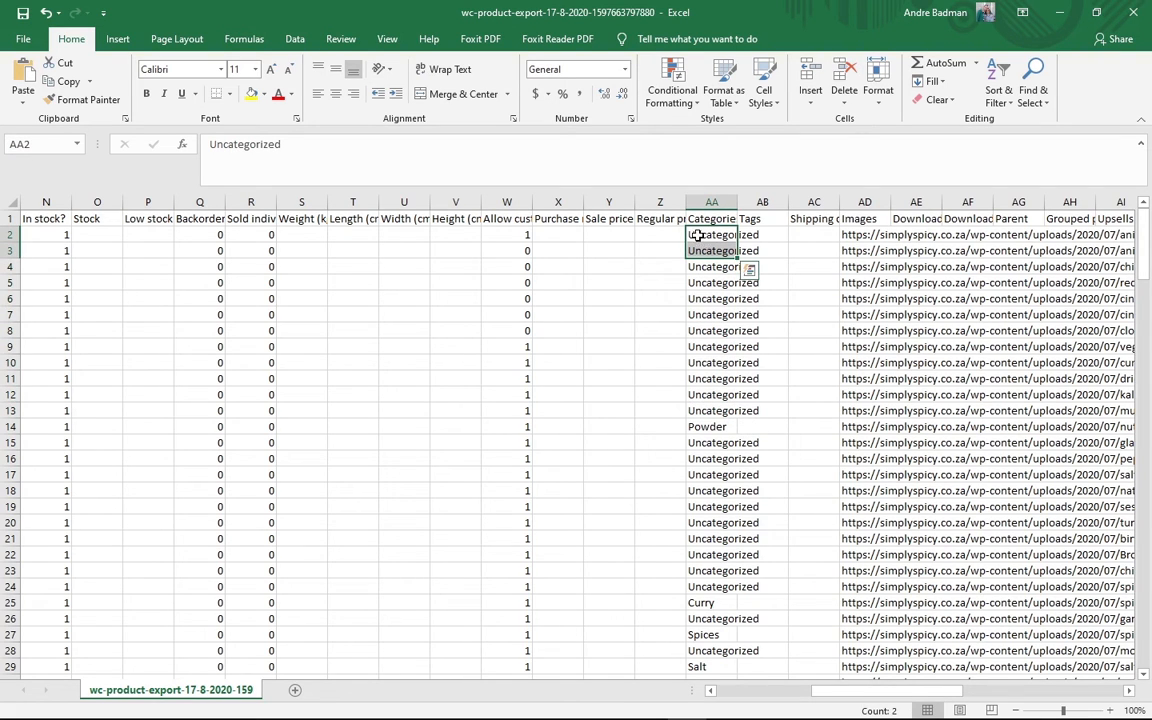
click(698, 235)
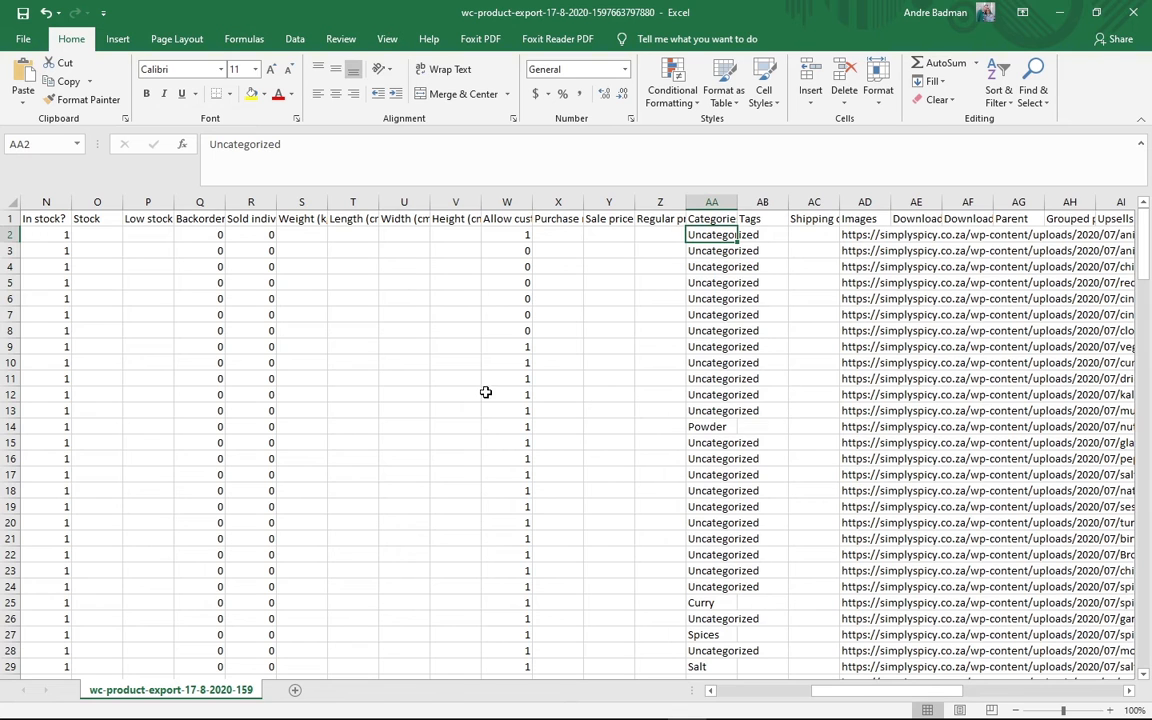
scroll(728, 486, down, 9)
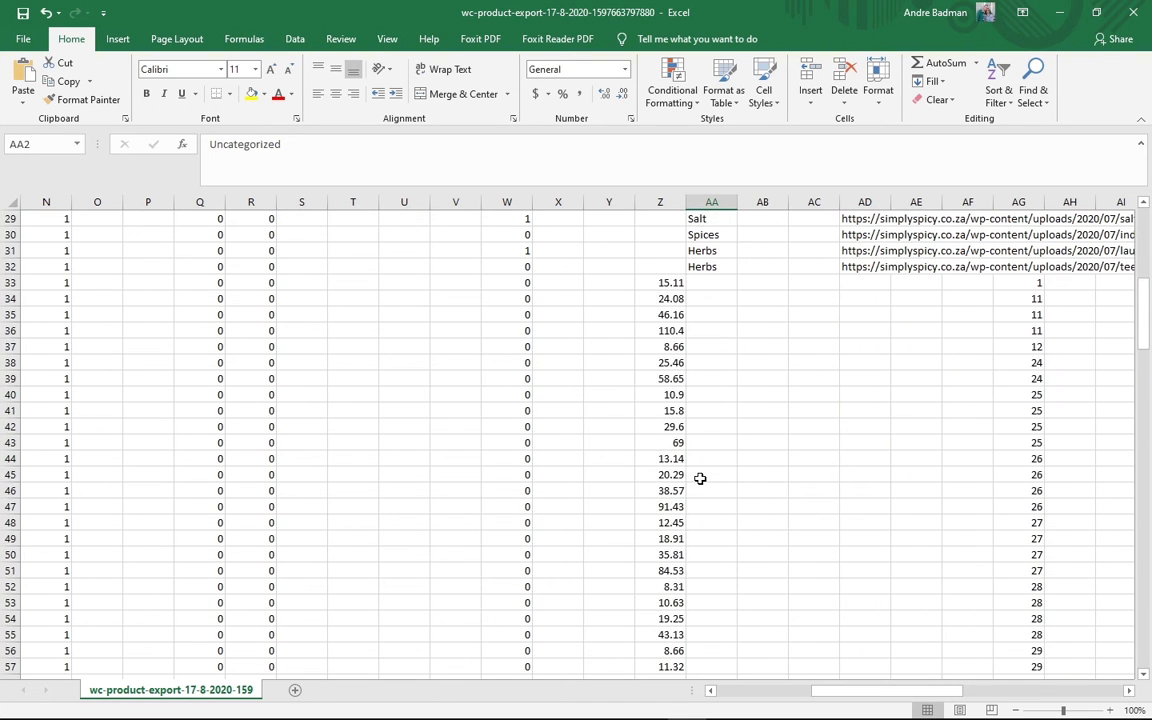
scroll(699, 481, up, 3)
scroll(697, 478, up, 3)
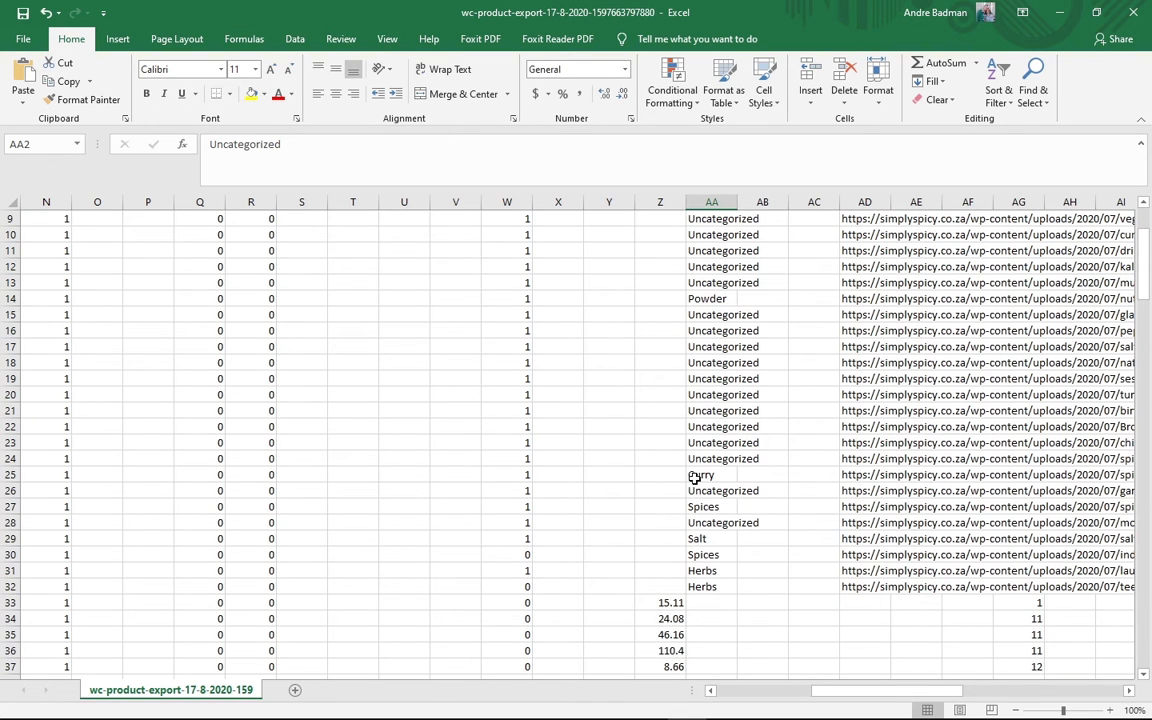
click(700, 316)
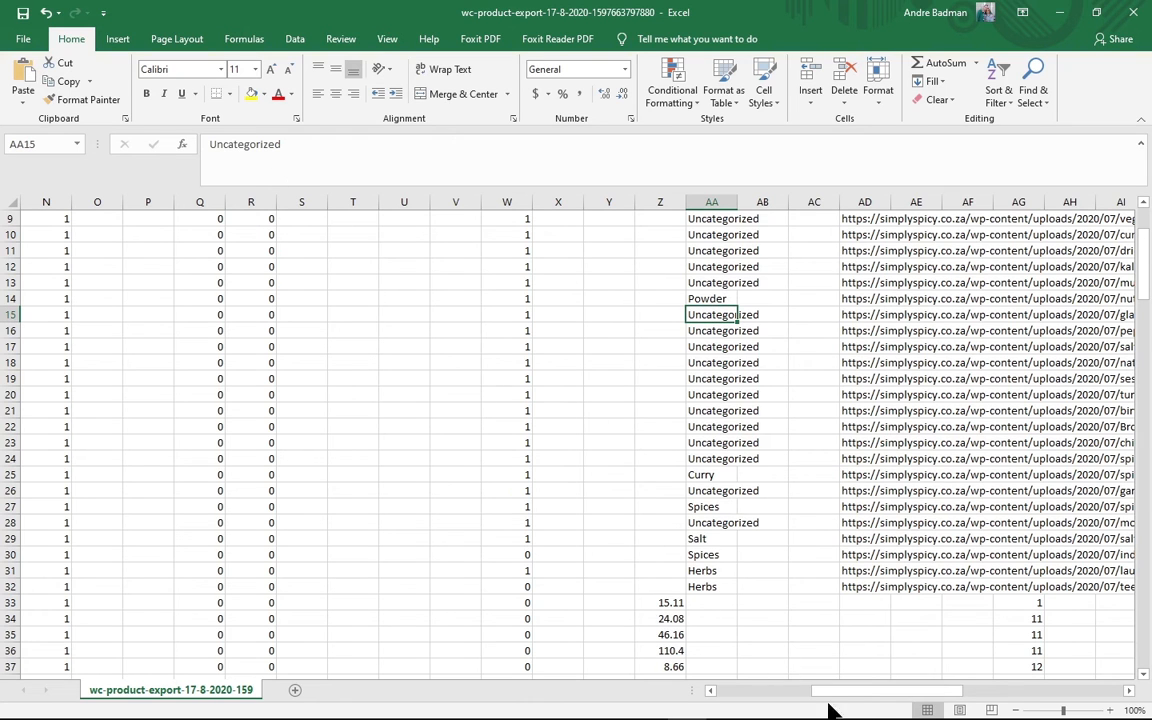
Go back to the Name column and point out the Aniseed Star and Cinnamon Quils entries
drag(870, 692, 769, 692)
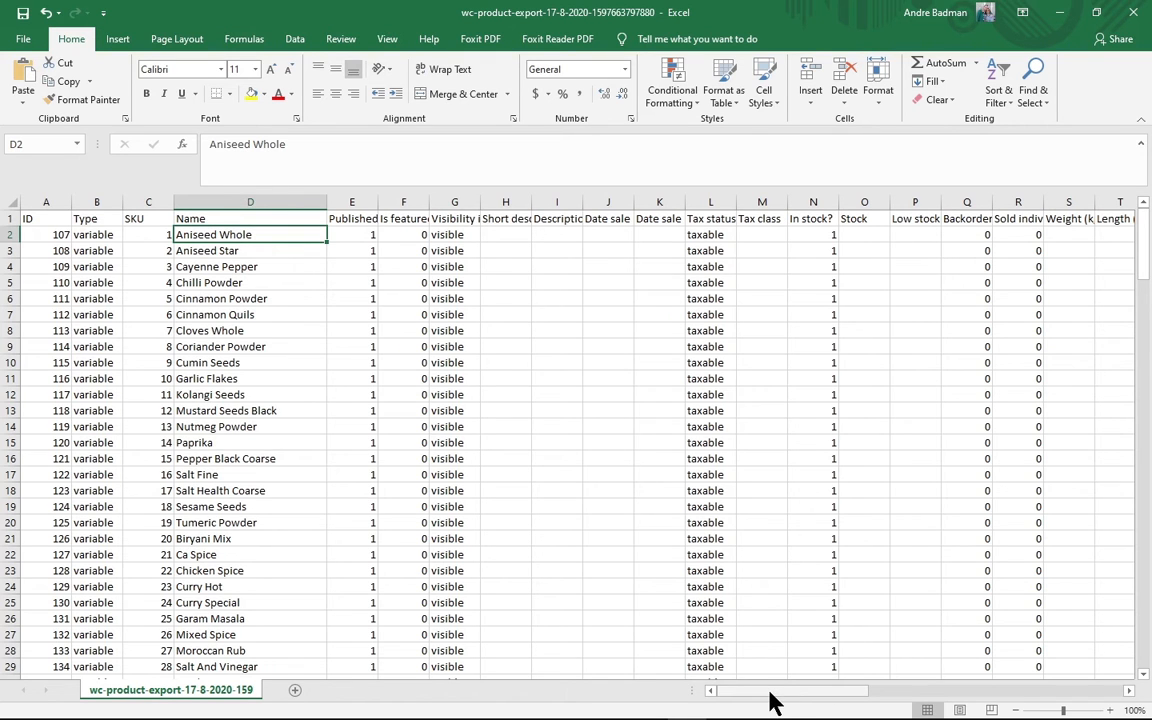
mouse_move(771, 697)
mouse_down()
mouse_move(789, 697)
mouse_move(762, 697)
mouse_up()
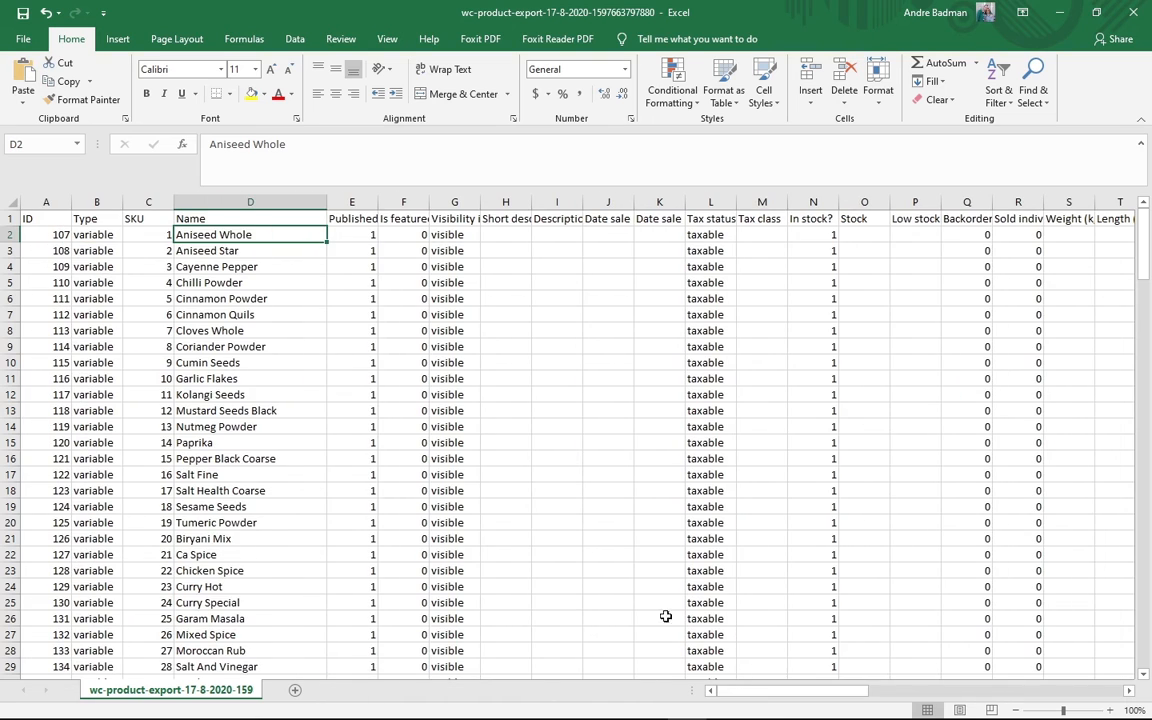
click(226, 251)
click(188, 314)
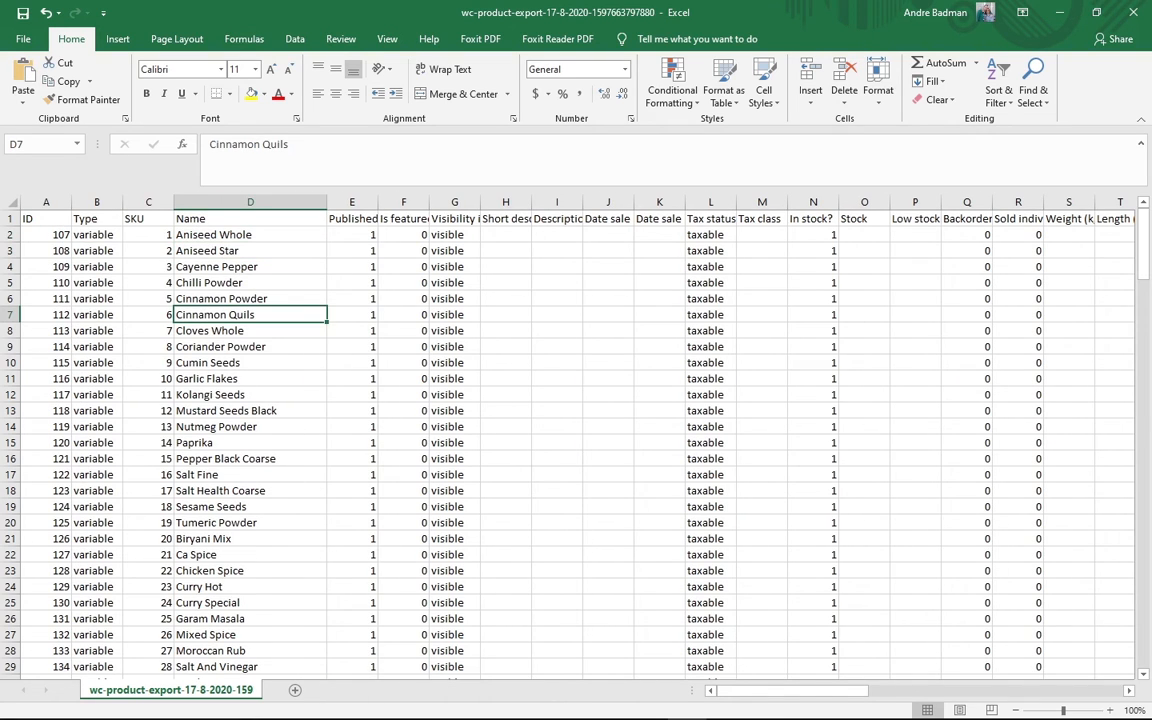
Inspect the weight, length, width and height cells in the first product's row
drag(805, 689, 893, 706)
click(254, 234)
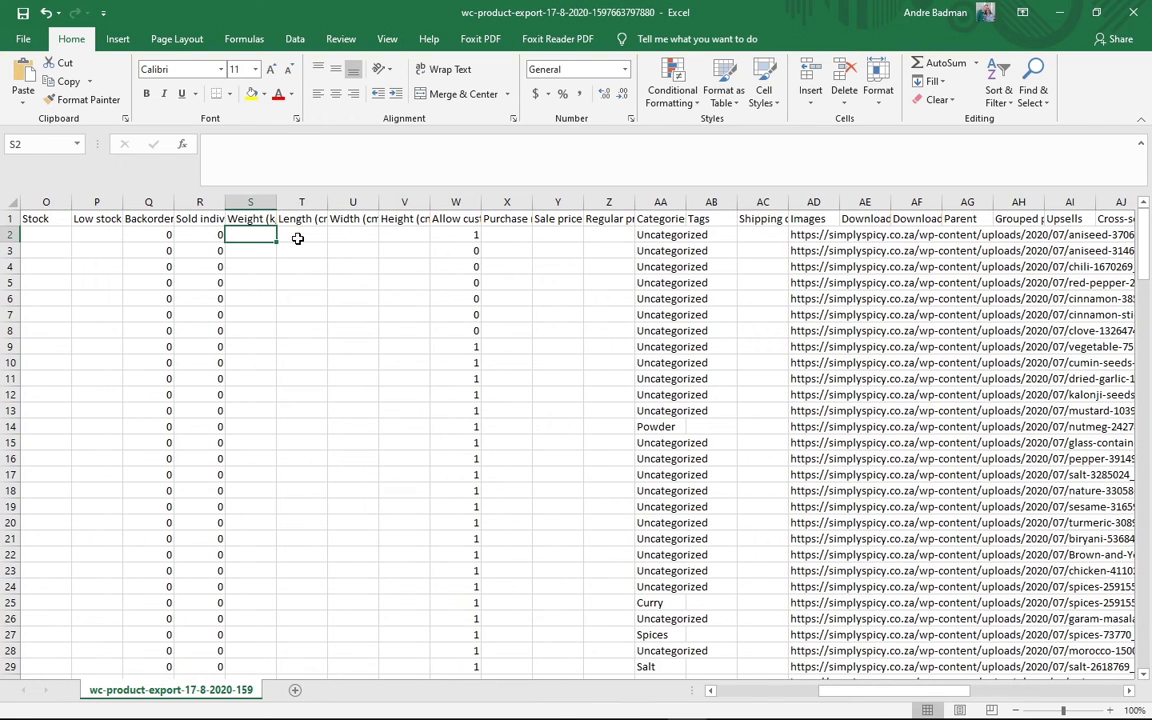
click(314, 241)
click(355, 239)
click(404, 239)
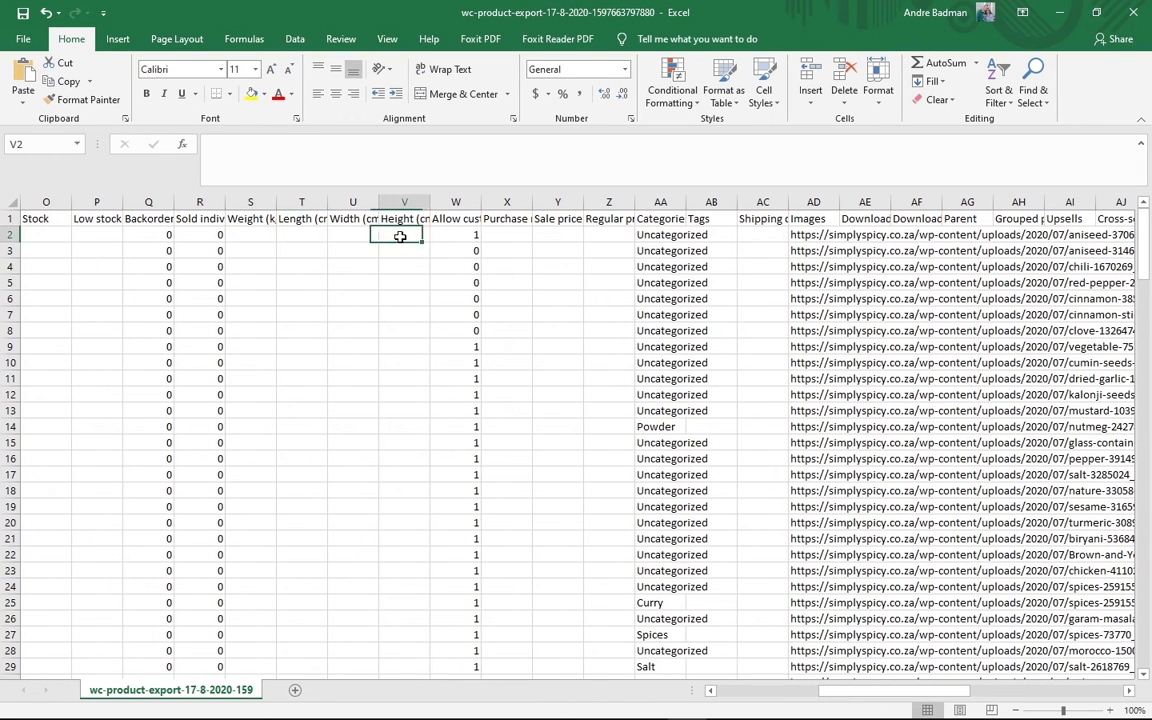
Inspect the Type and Name columns of the parent products, picking out the Aniseed Star row
scroll(562, 241, down, 8)
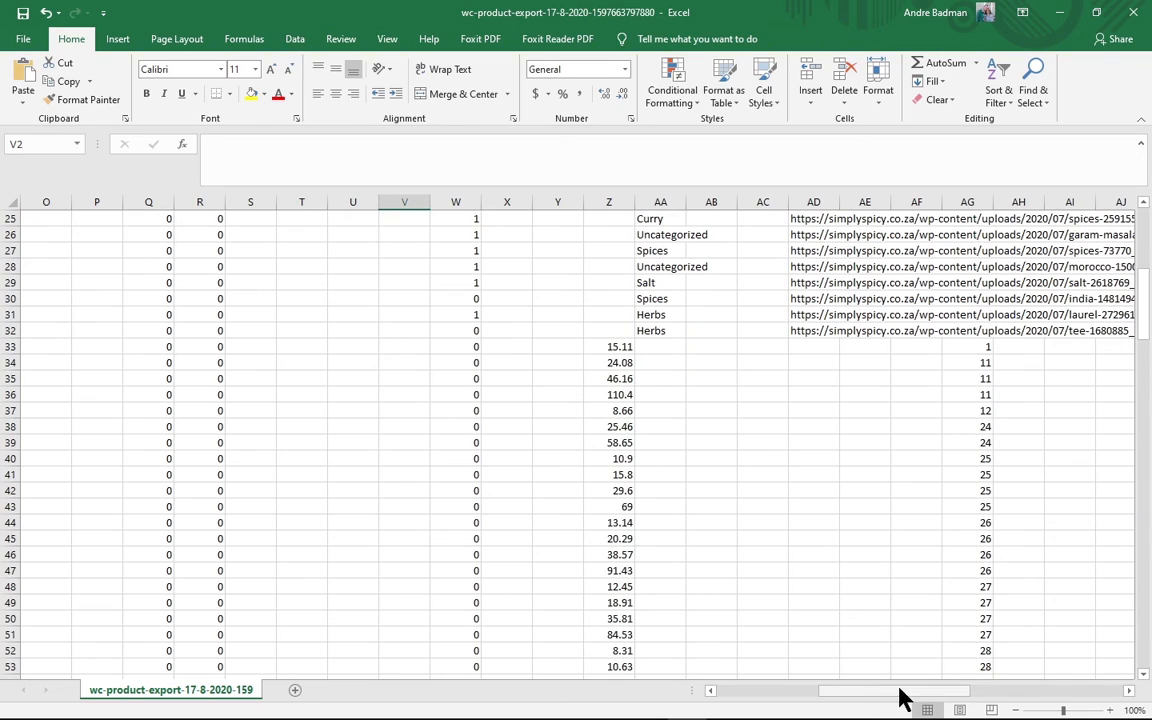
drag(900, 692, 770, 710)
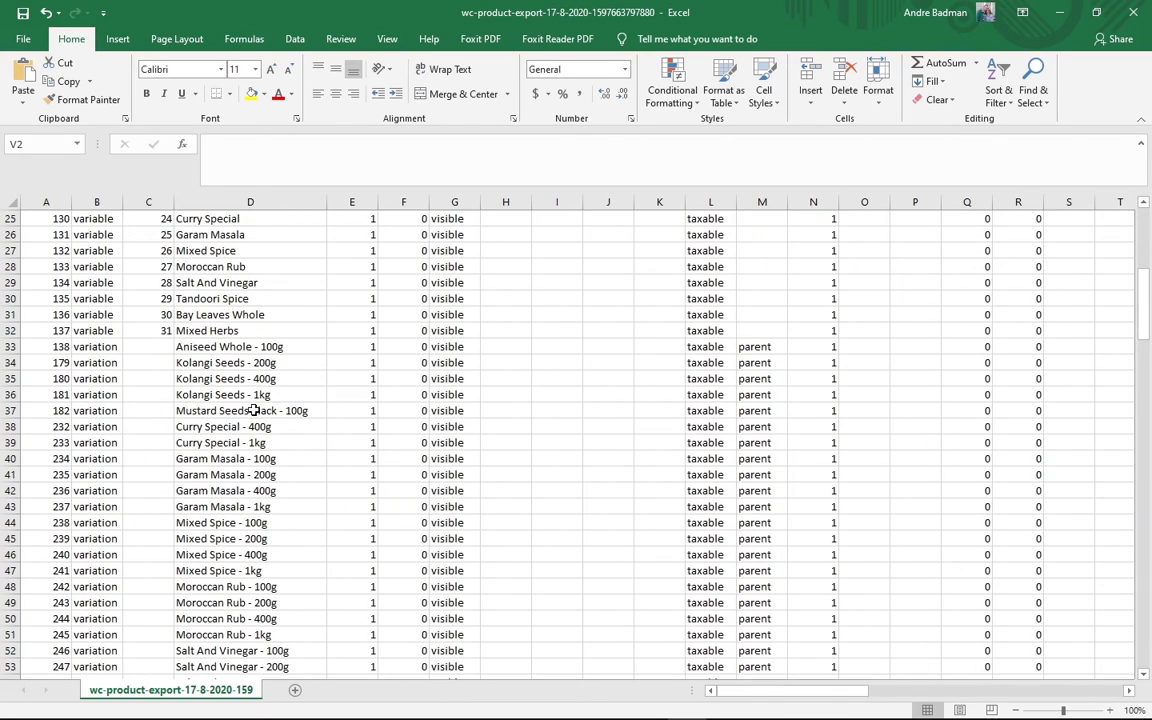
scroll(84, 358, up, 6)
scroll(82, 363, up, 2)
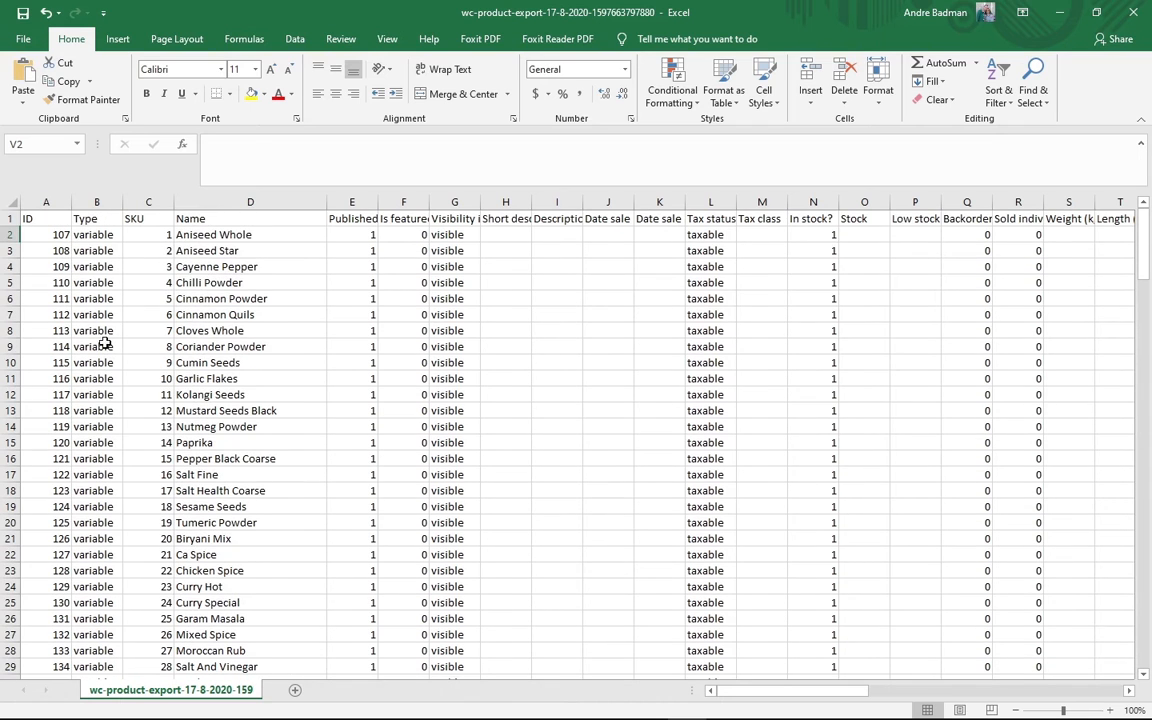
click(96, 247)
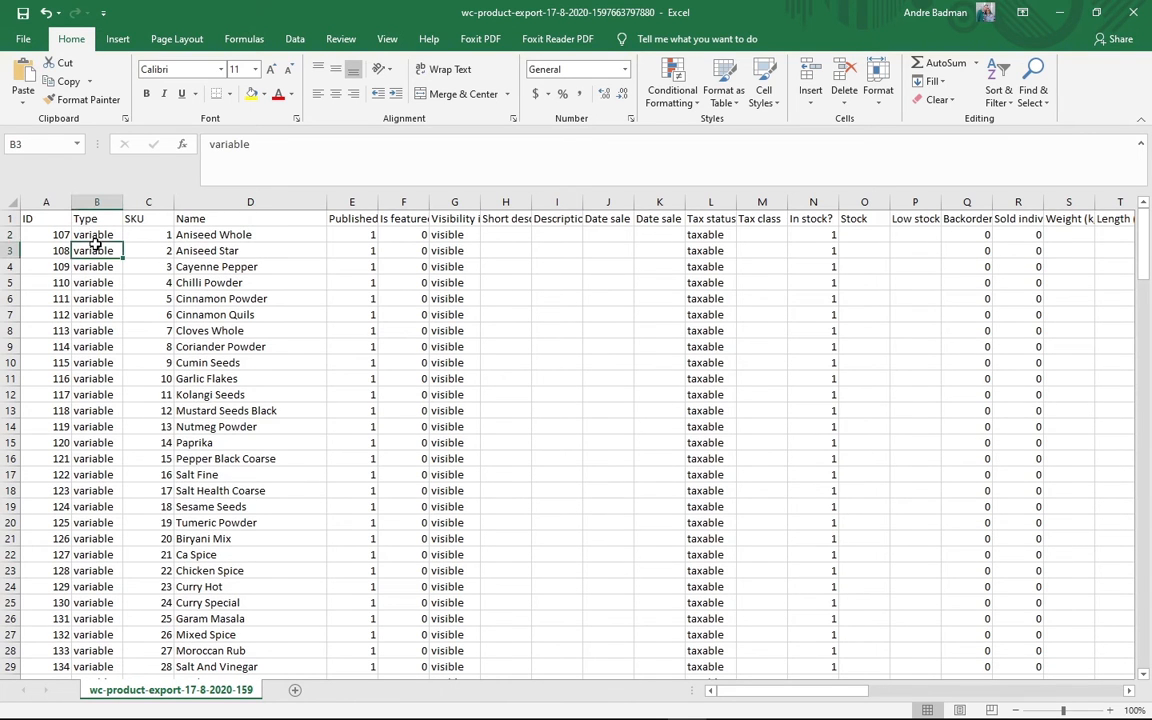
click(213, 255)
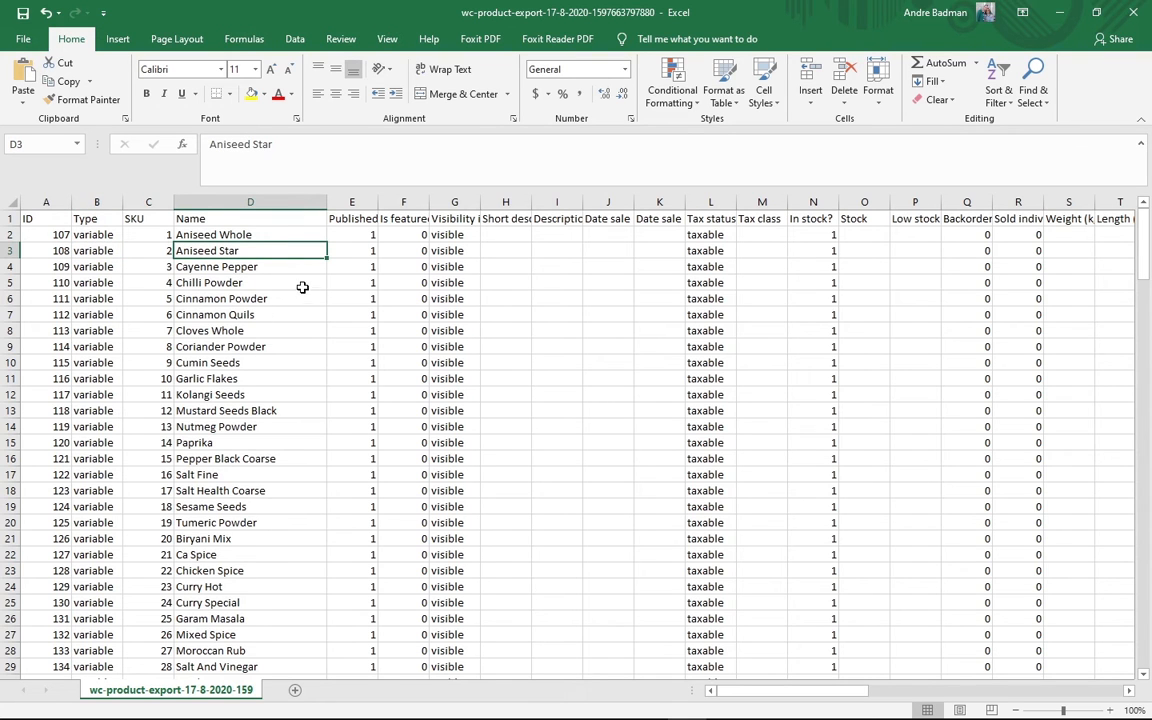
Inspect the type and name of the first variation row, Aniseed Whole - 100g
scroll(355, 281, down, 5)
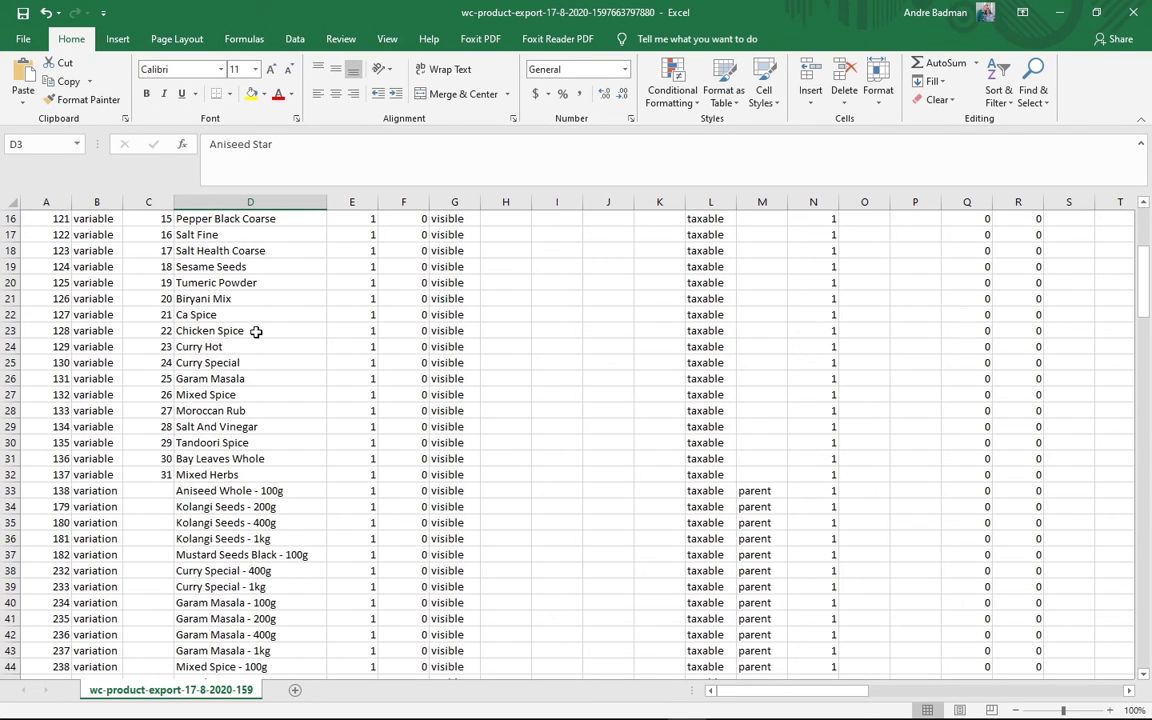
click(100, 491)
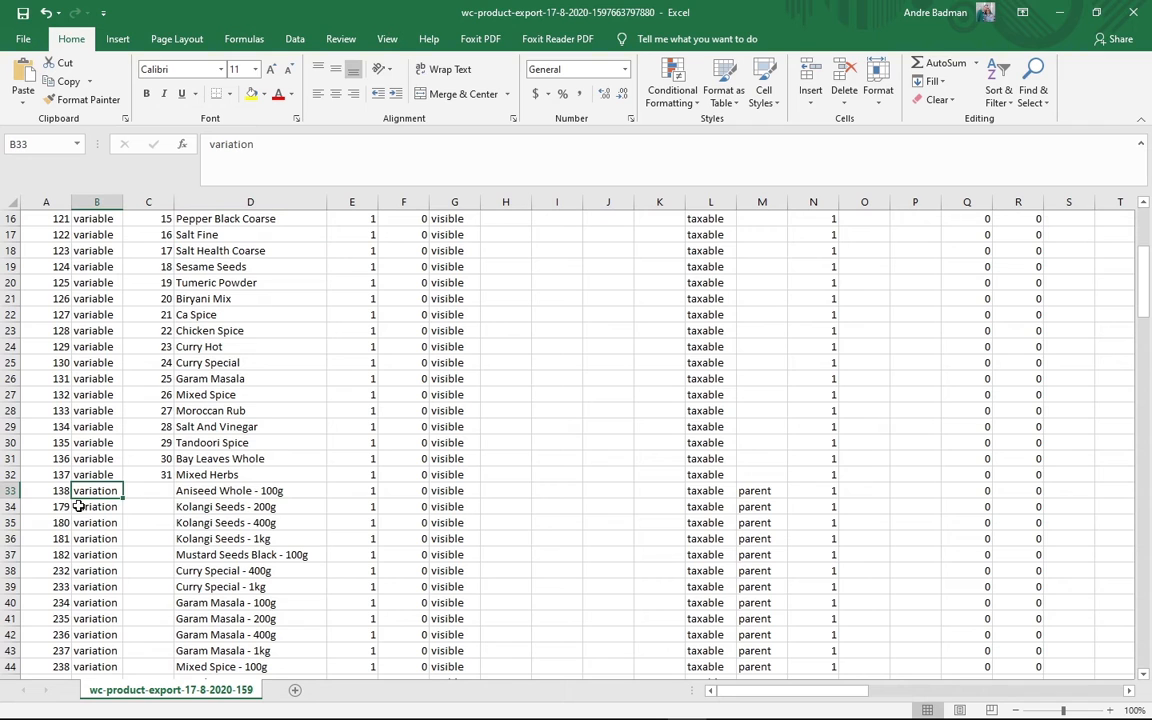
click(210, 494)
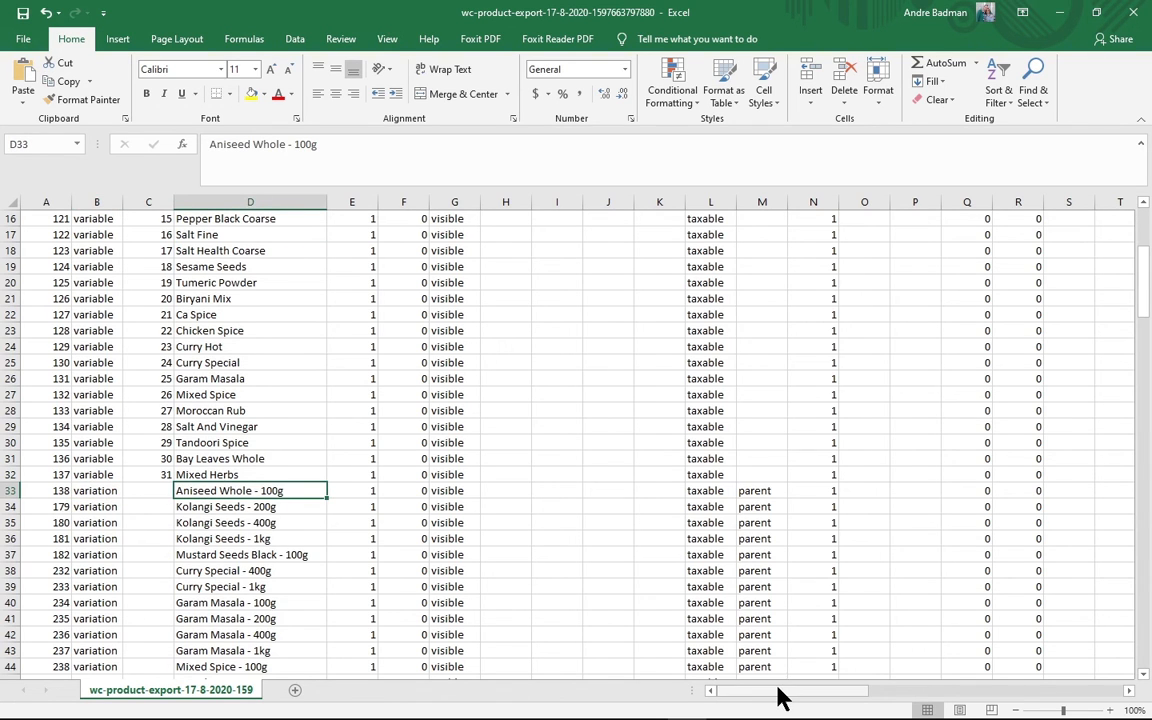
Inspect the regular price of the Aniseed Whole - 100g variation and the prices of the variations below it
drag(776, 689, 862, 708)
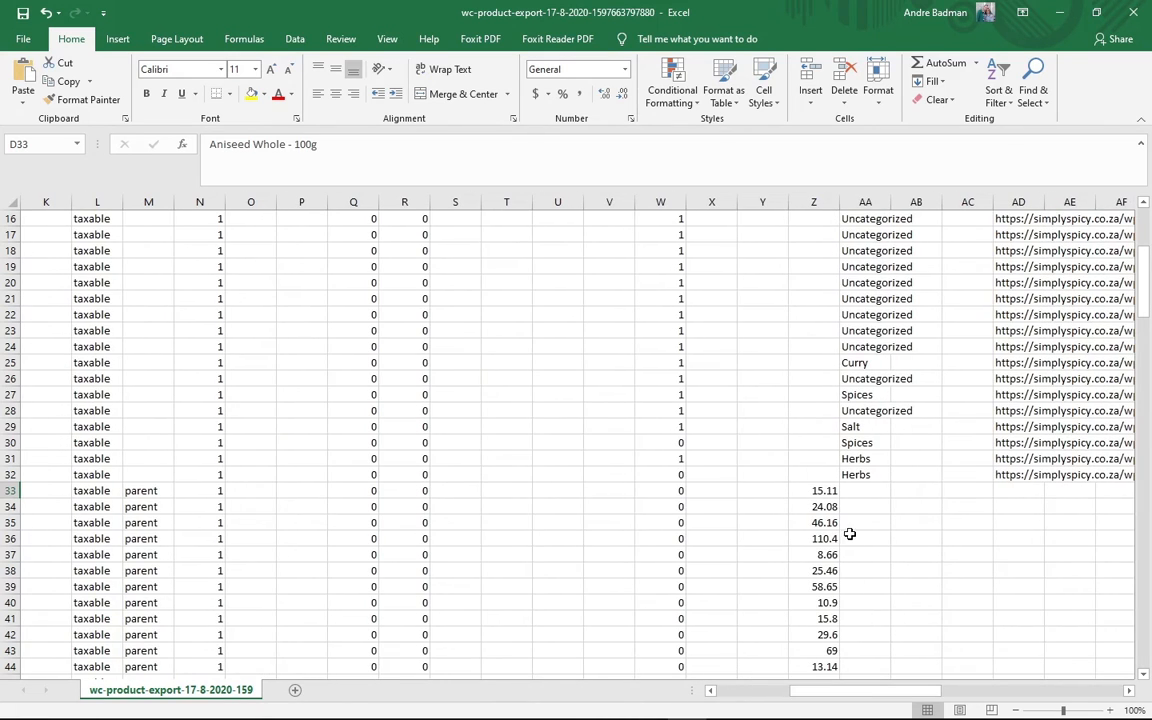
click(827, 493)
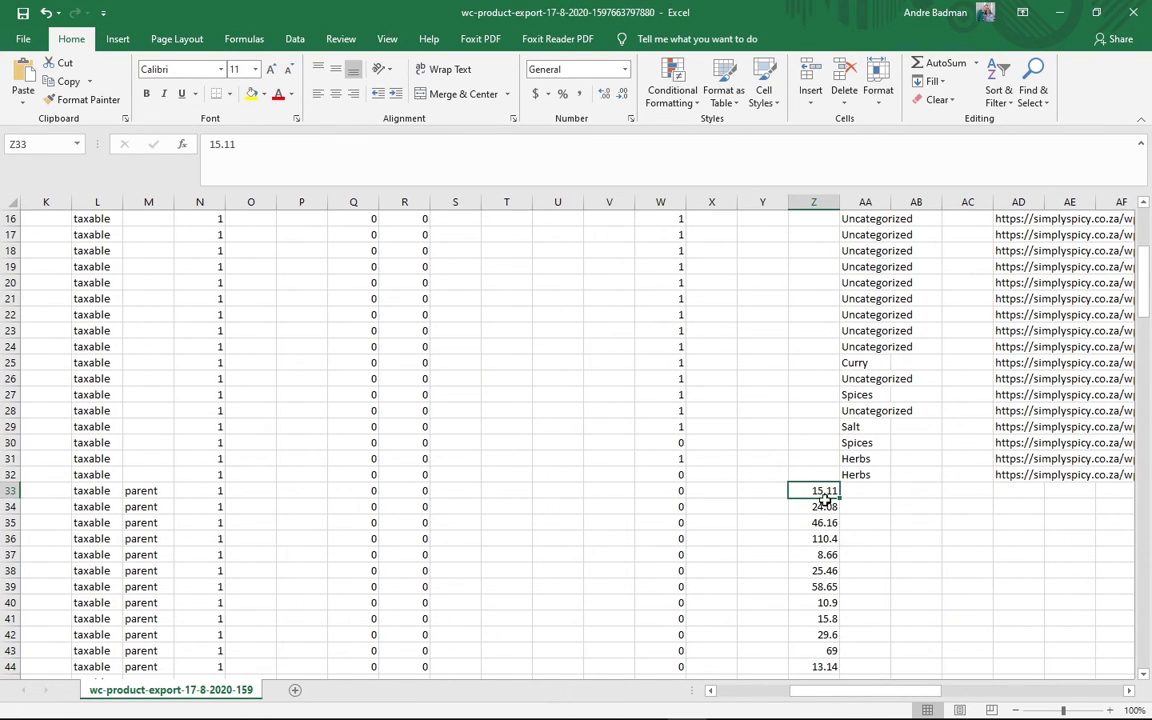
click(272, 147)
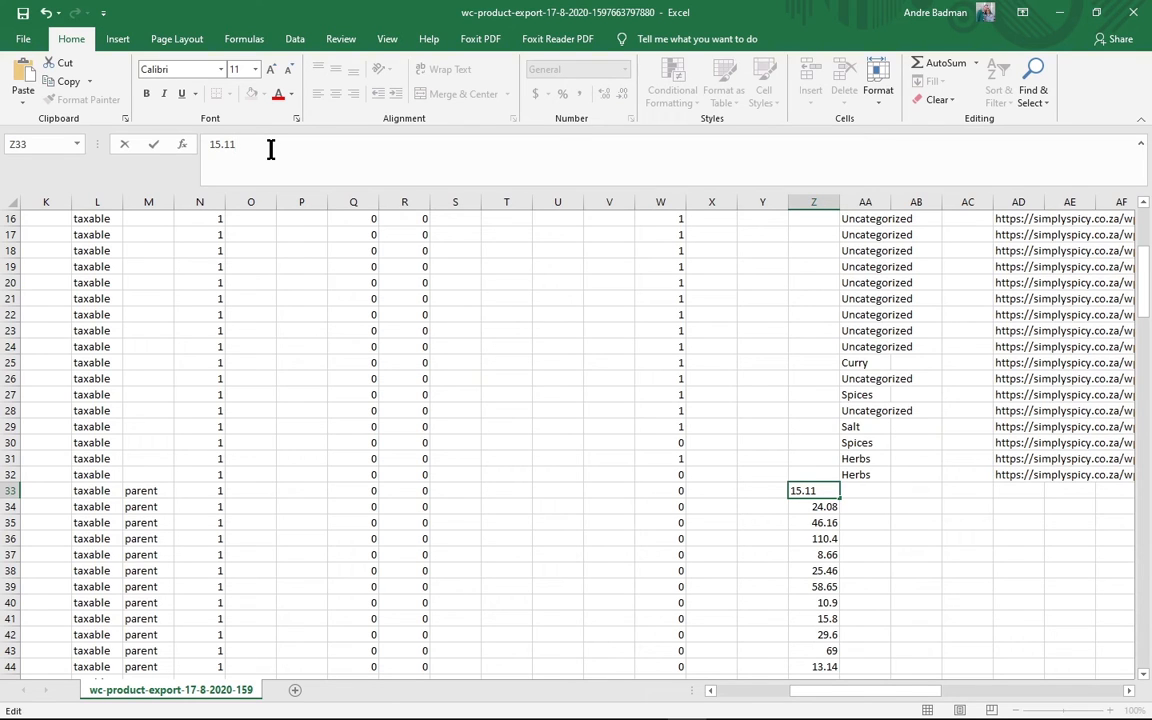
click(622, 460)
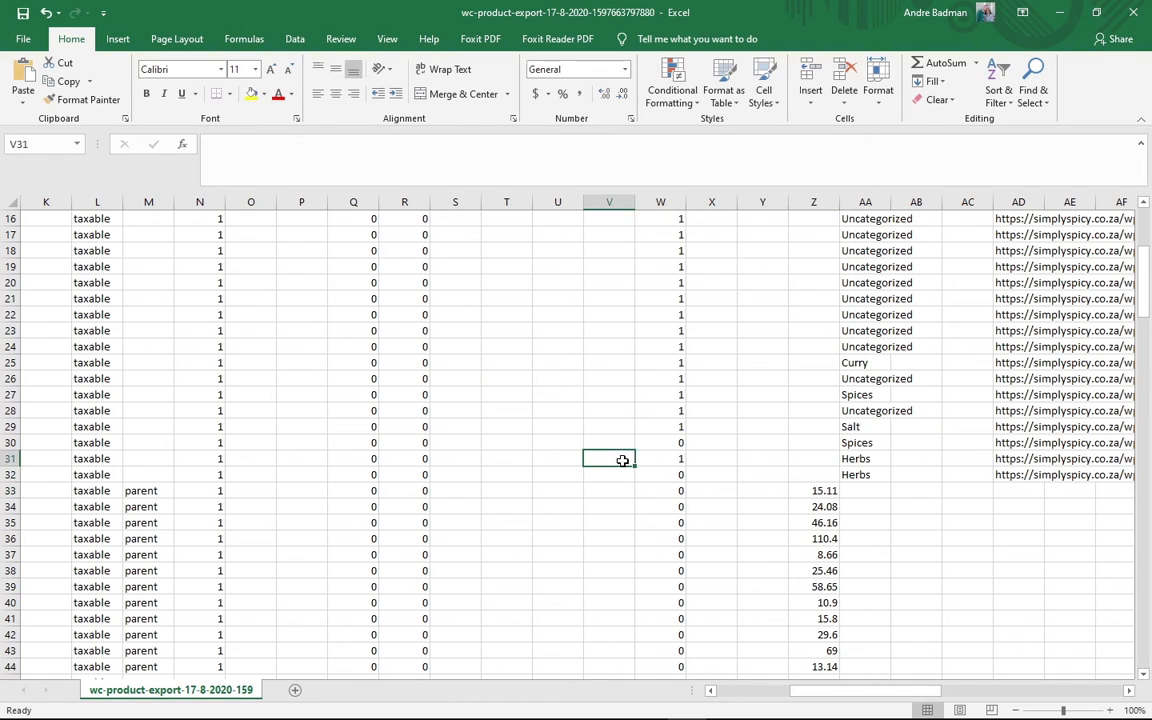
scroll(792, 497, down, 11)
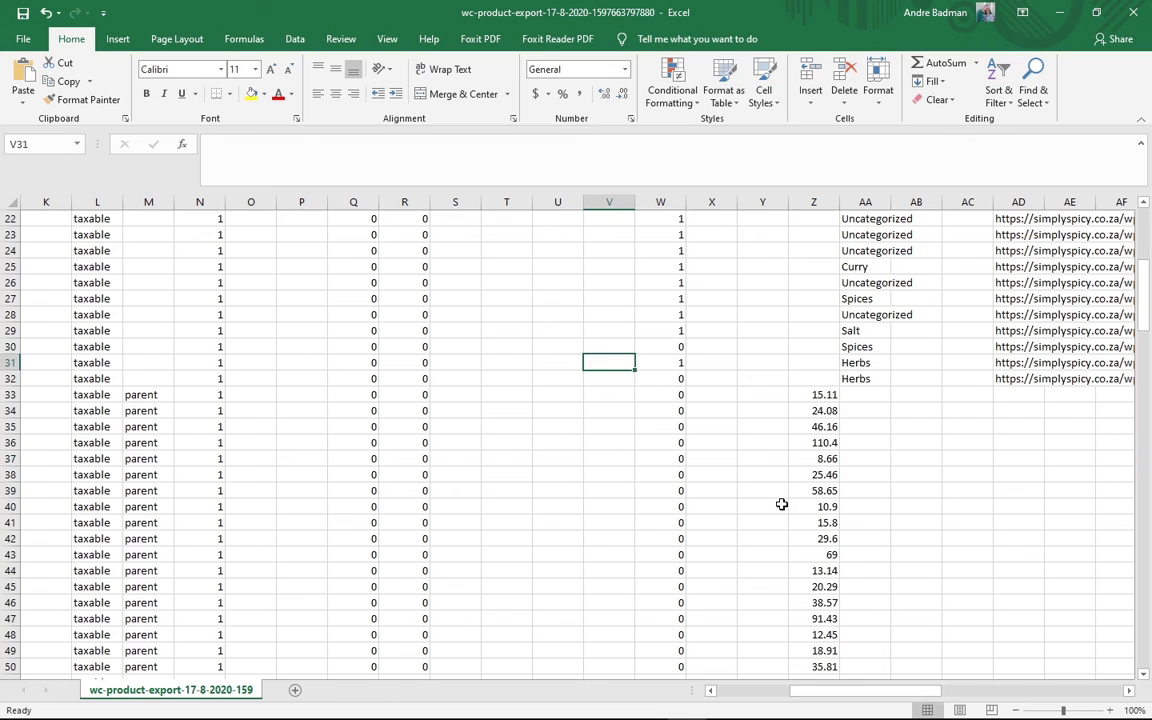
scroll(748, 517, down, 10)
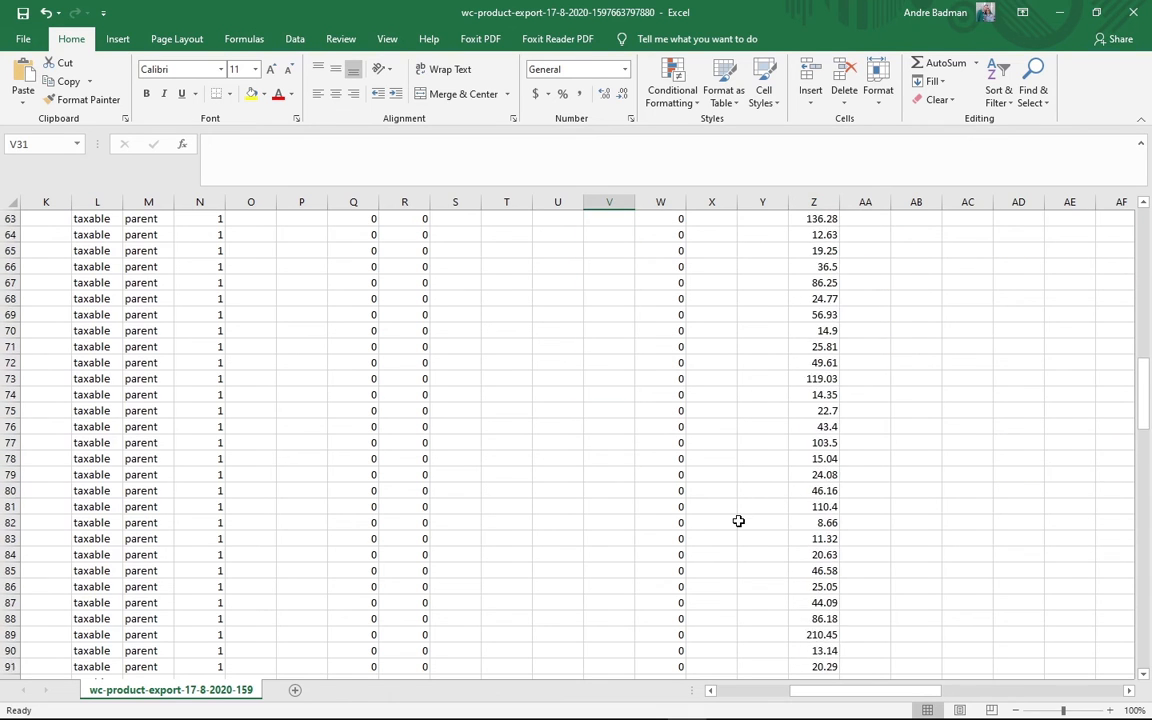
Save the product sheet, keeping the CSV UTF-8 (Comma delimited) format, and switch back to the WooCommerce site in the browser
click(22, 12)
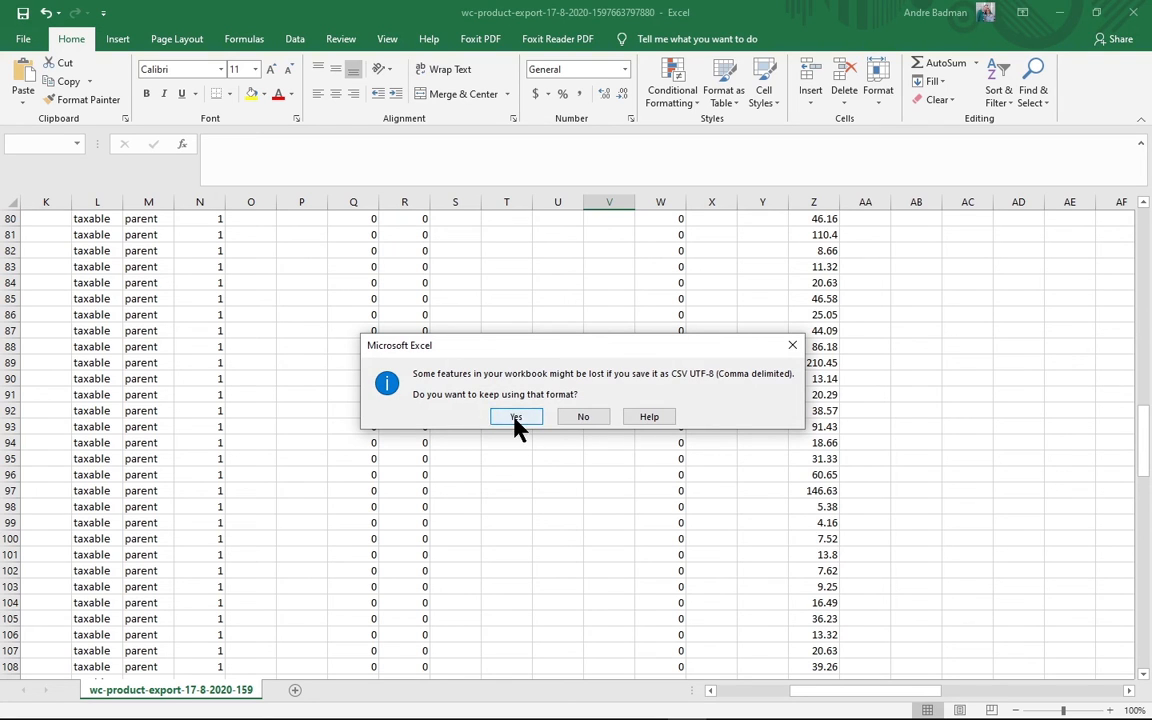
click(516, 419)
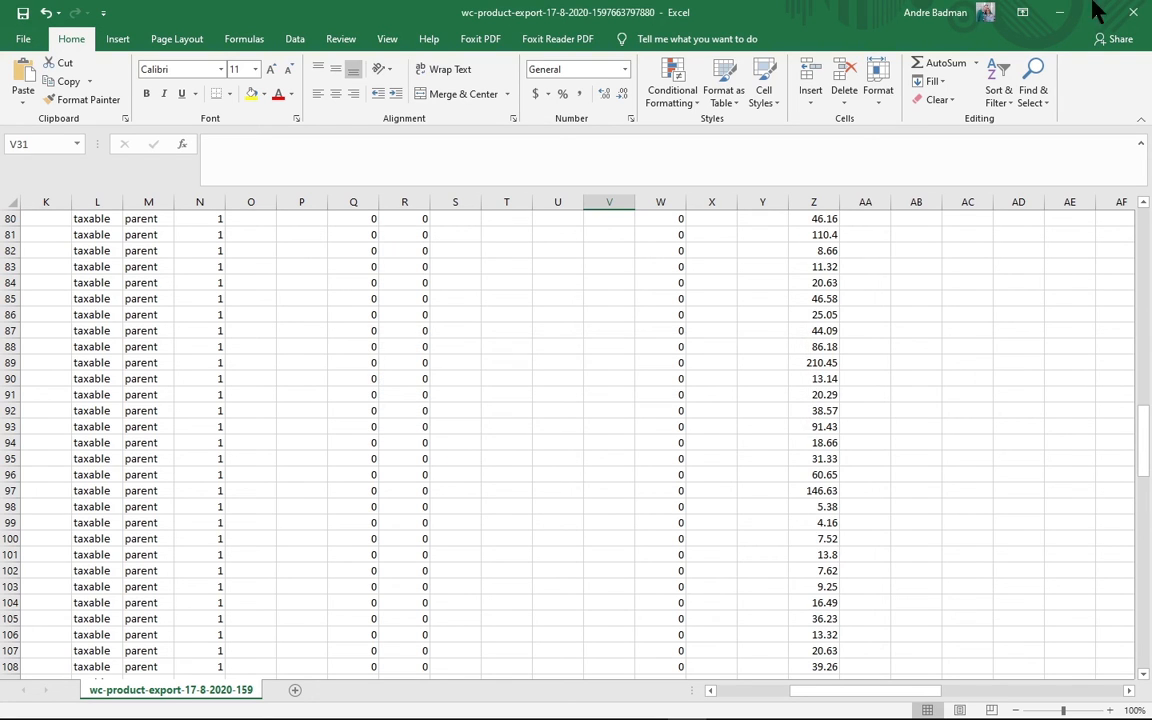
click(1059, 12)
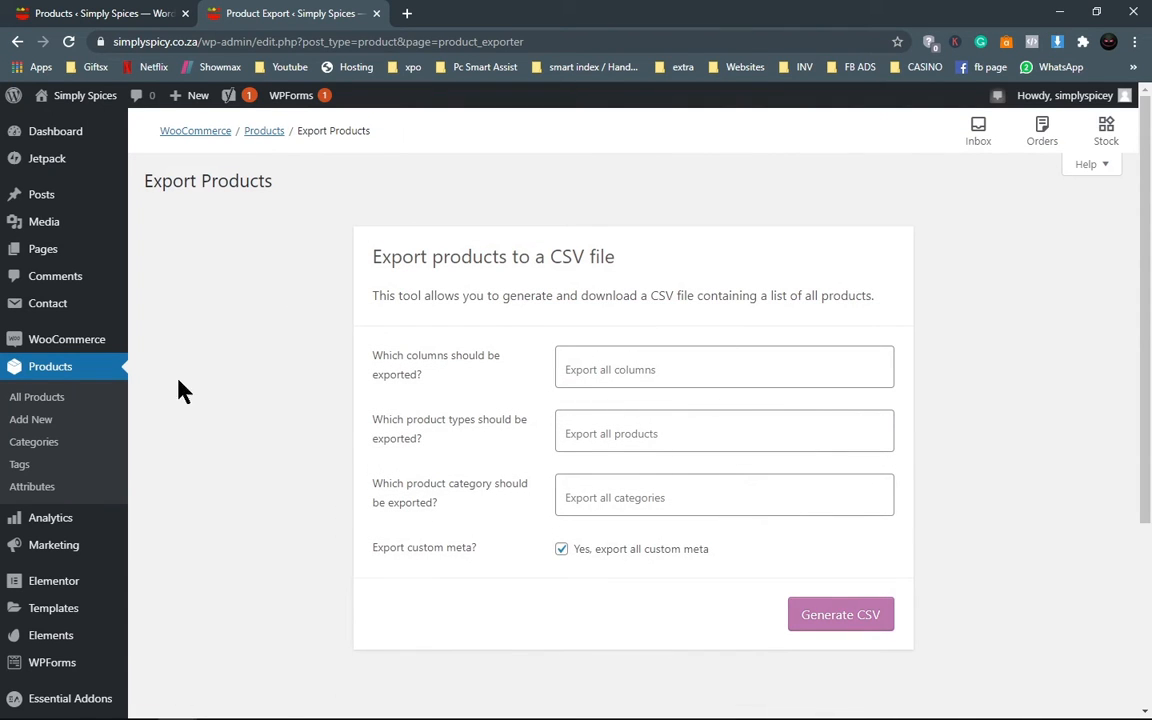
Open the product importer from the product list and upload the saved CSV file with updating of existing products enabled
click(44, 404)
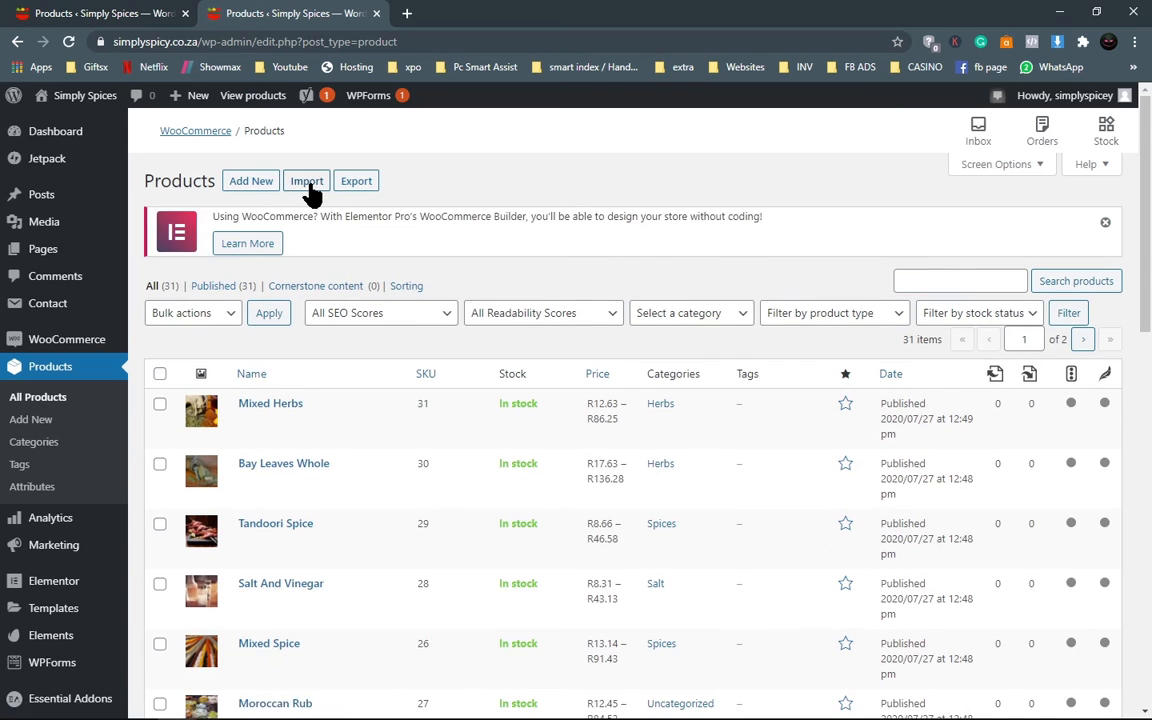
click(309, 192)
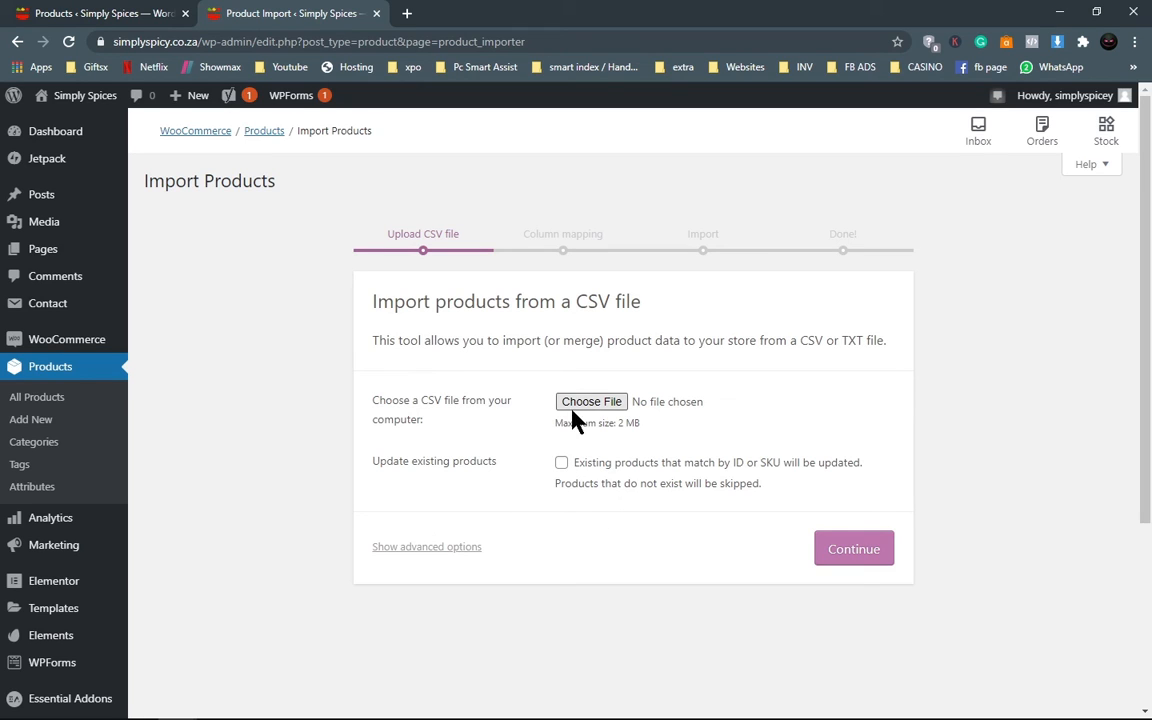
click(560, 465)
click(590, 405)
click(741, 385)
click(845, 552)
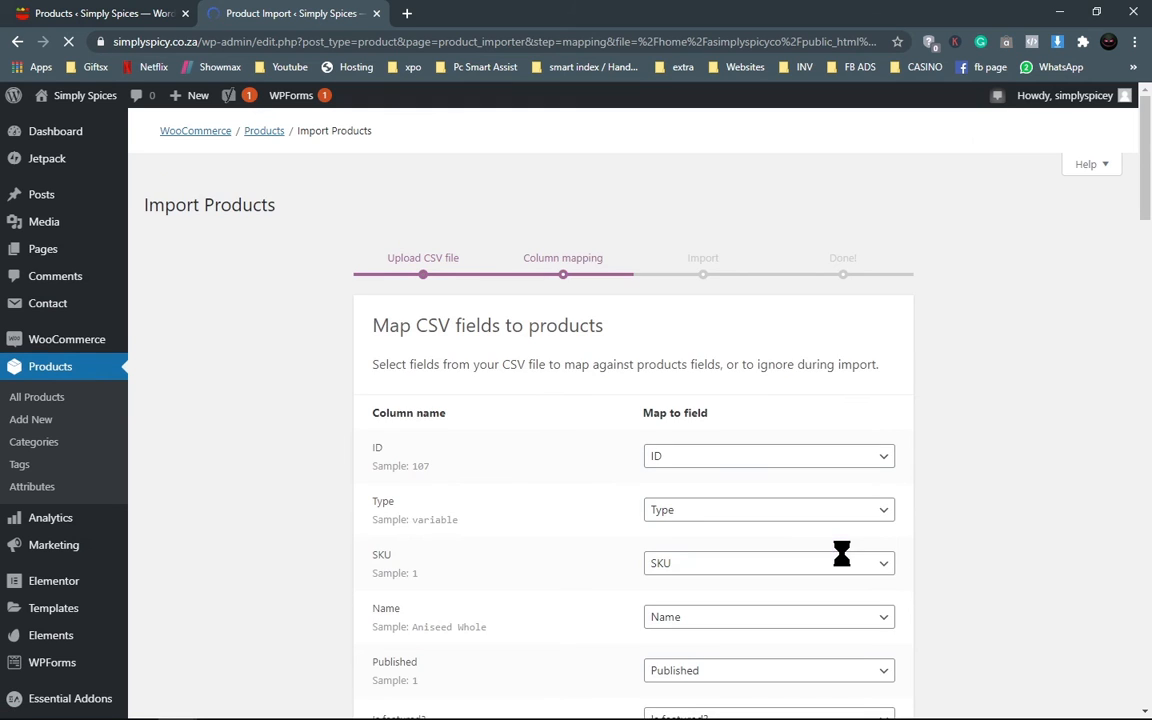
Review the mapping of CSV columns to product fields and run the importer with the suggested mappings
scroll(836, 558, down, 3)
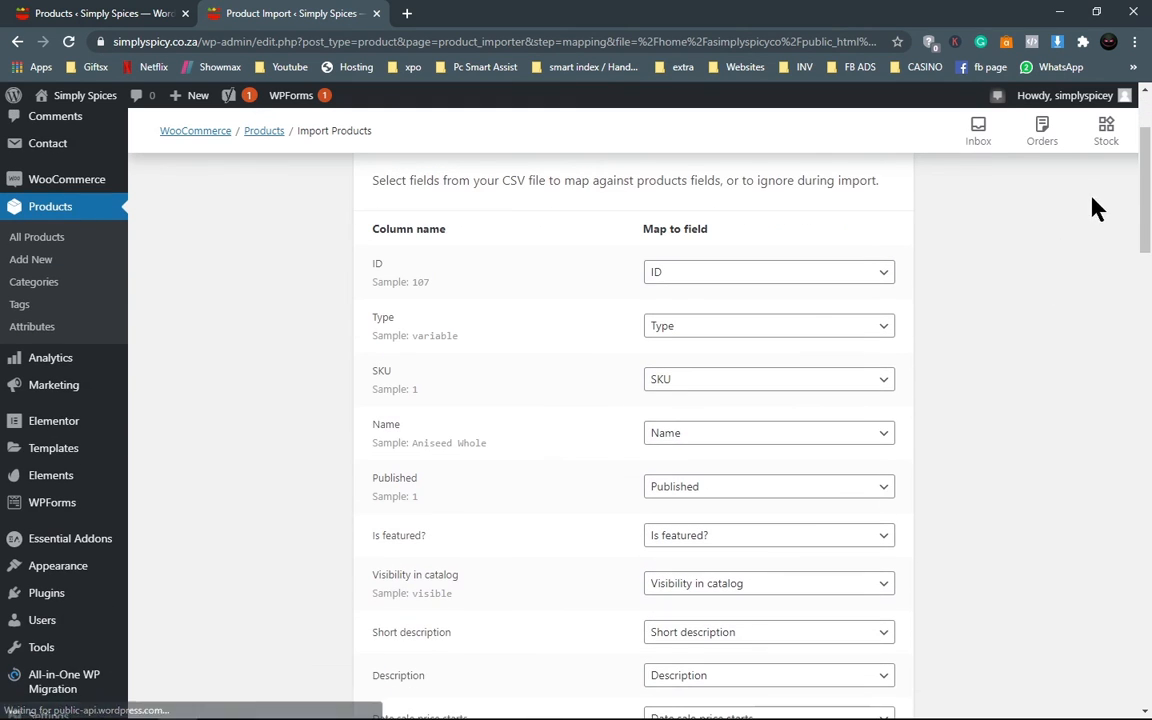
drag(1147, 187, 1120, 670)
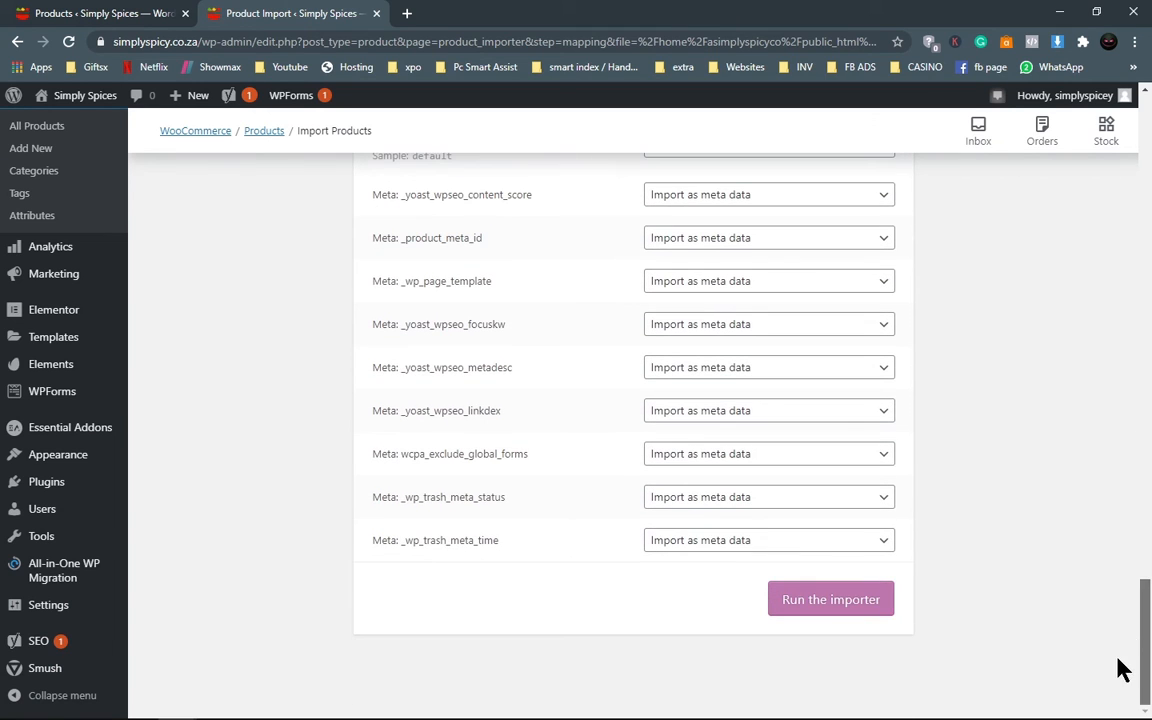
click(837, 610)
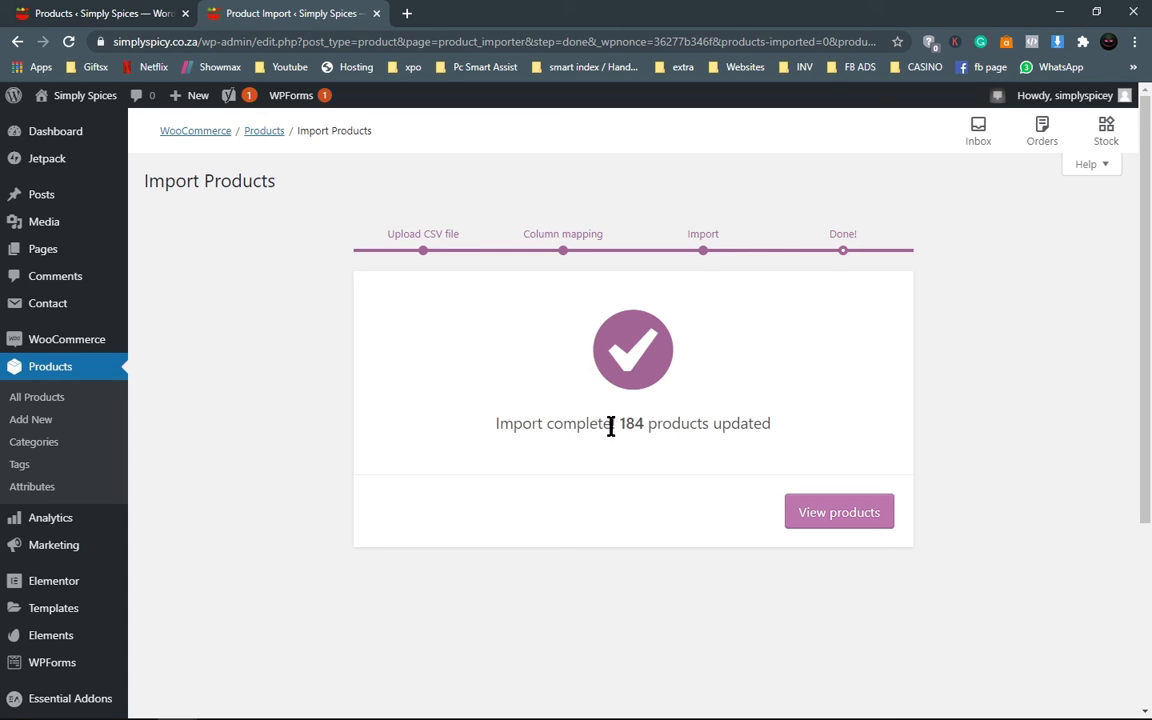
Highlight the import result message to point out how many products were updated
drag(497, 422, 803, 451)
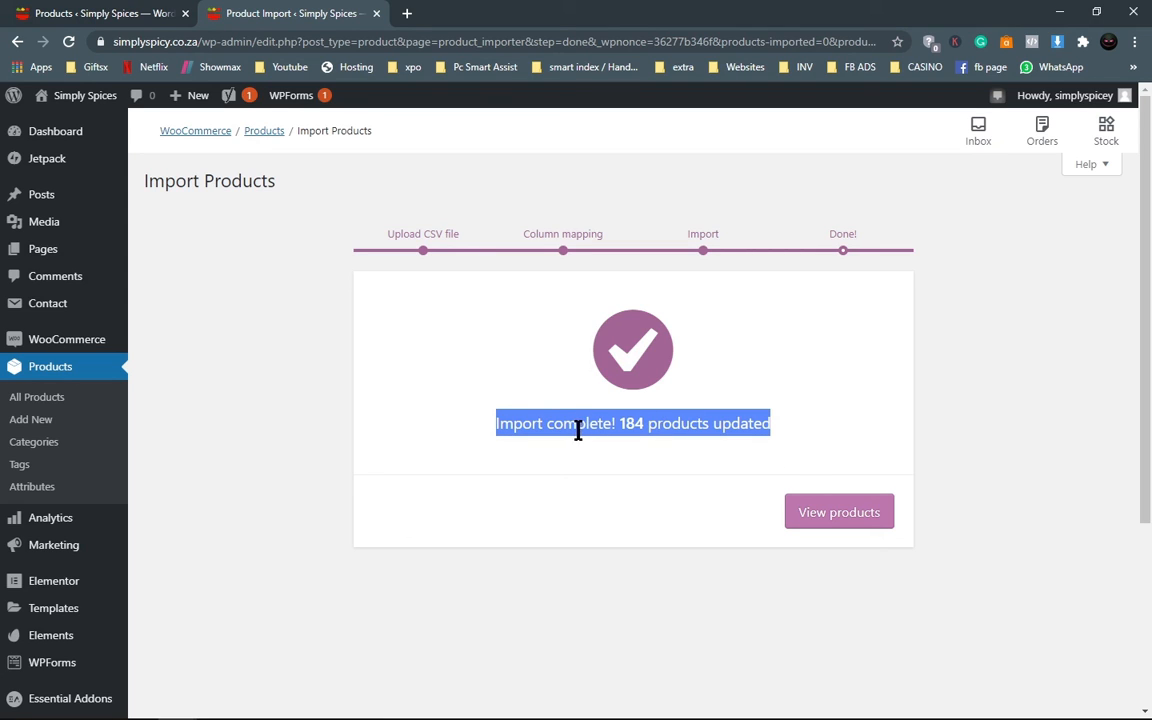
click(609, 442)
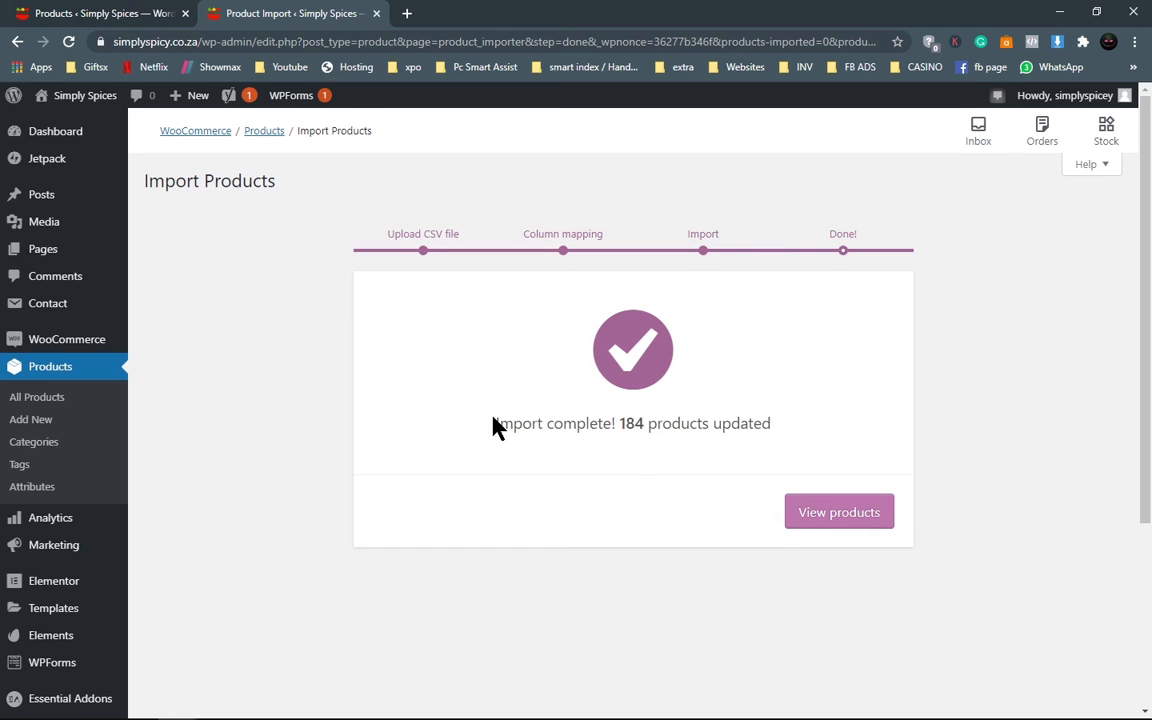
drag(495, 426, 749, 462)
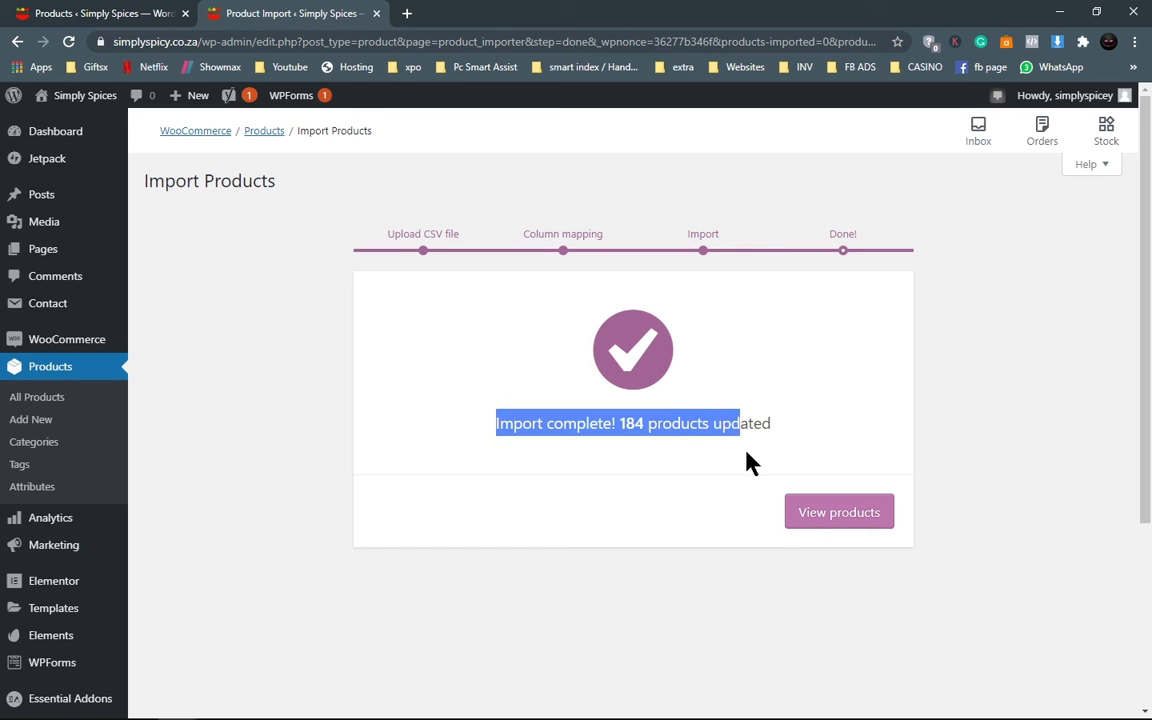
click(636, 420)
View the imported products and look through the product list
click(830, 517)
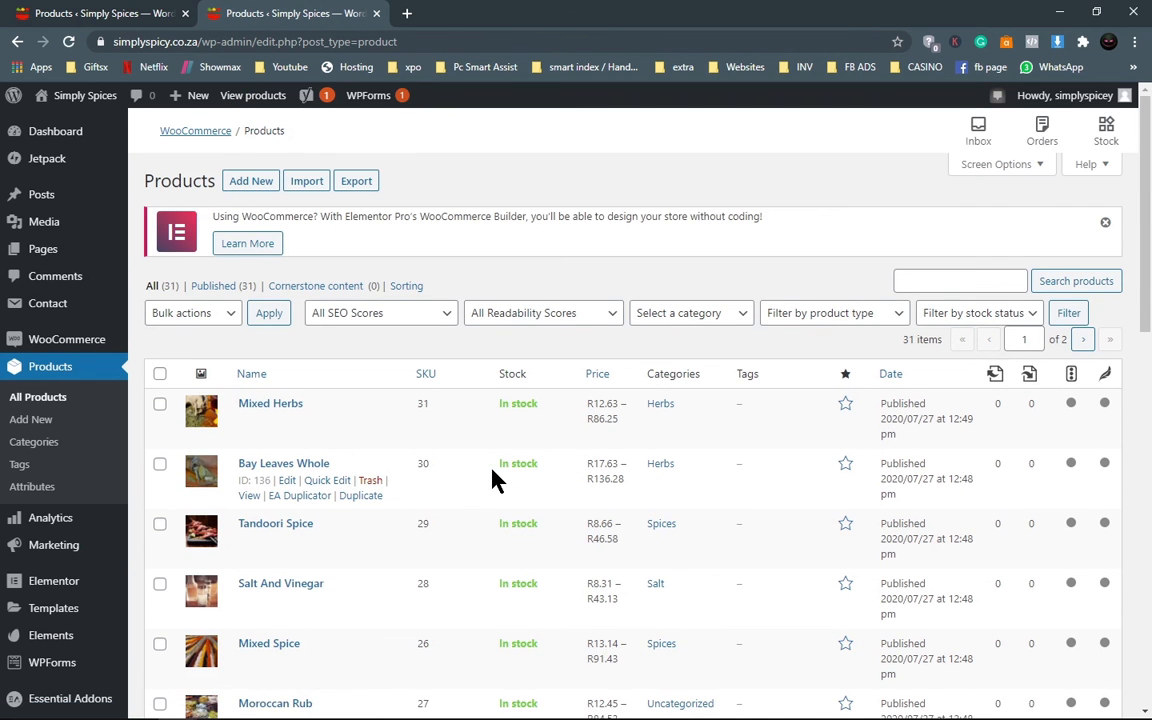
scroll(453, 489, down, 4)
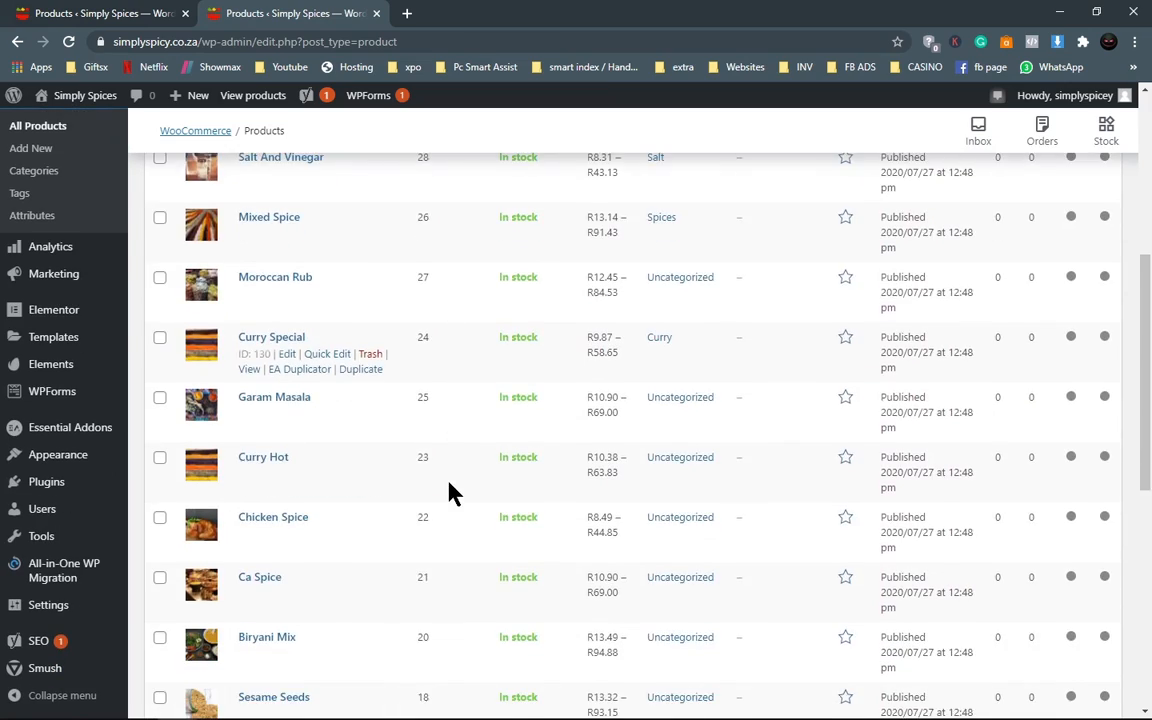
scroll(453, 492, down, 3)
scroll(445, 494, up, 7)
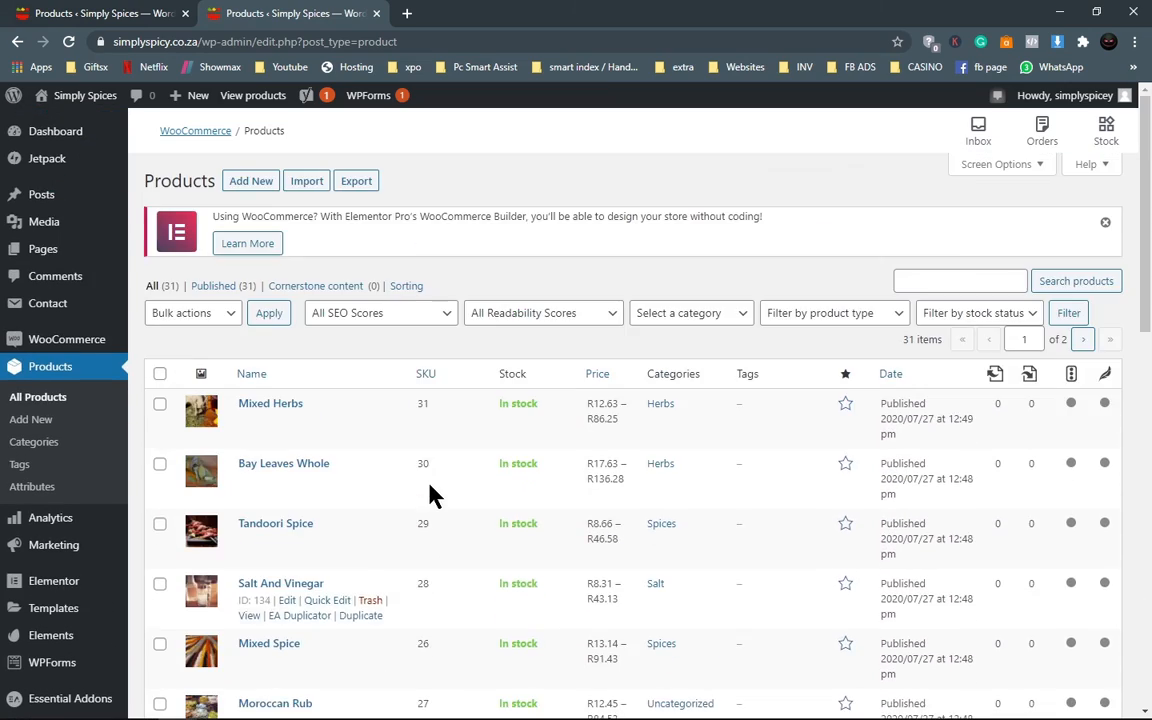